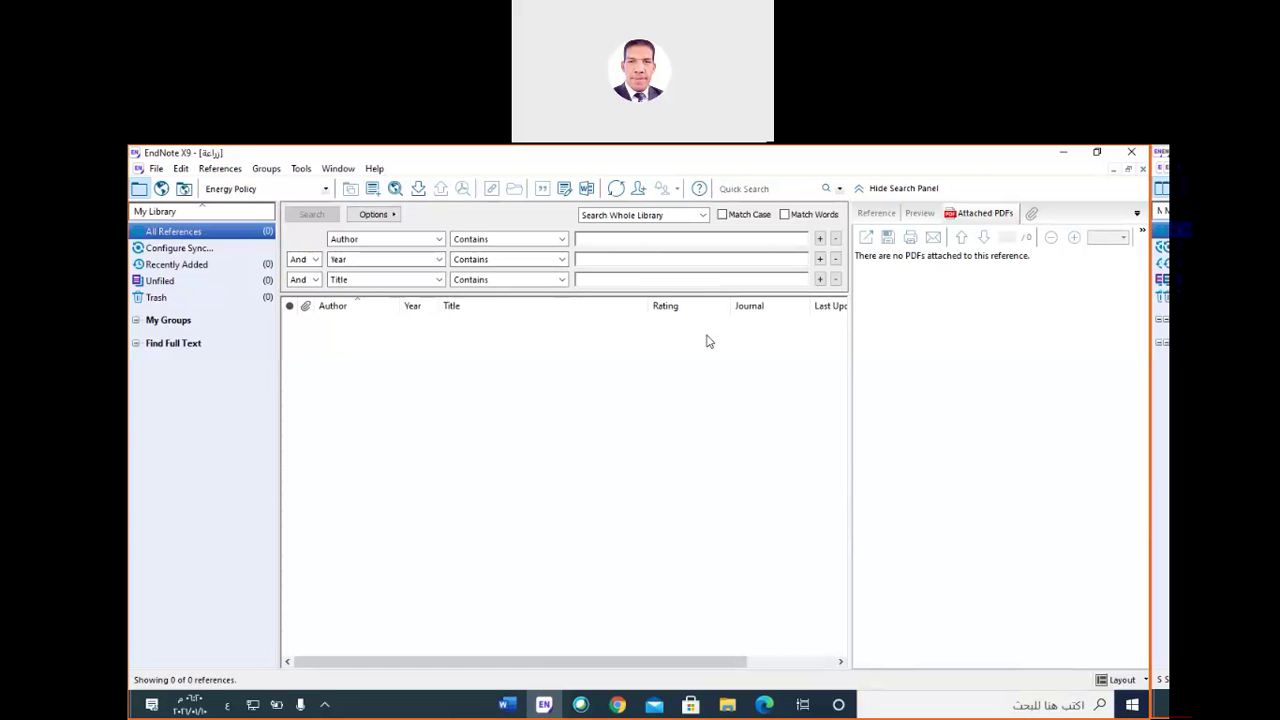
Open the Energy Policy output style for editing.
click(181, 169)
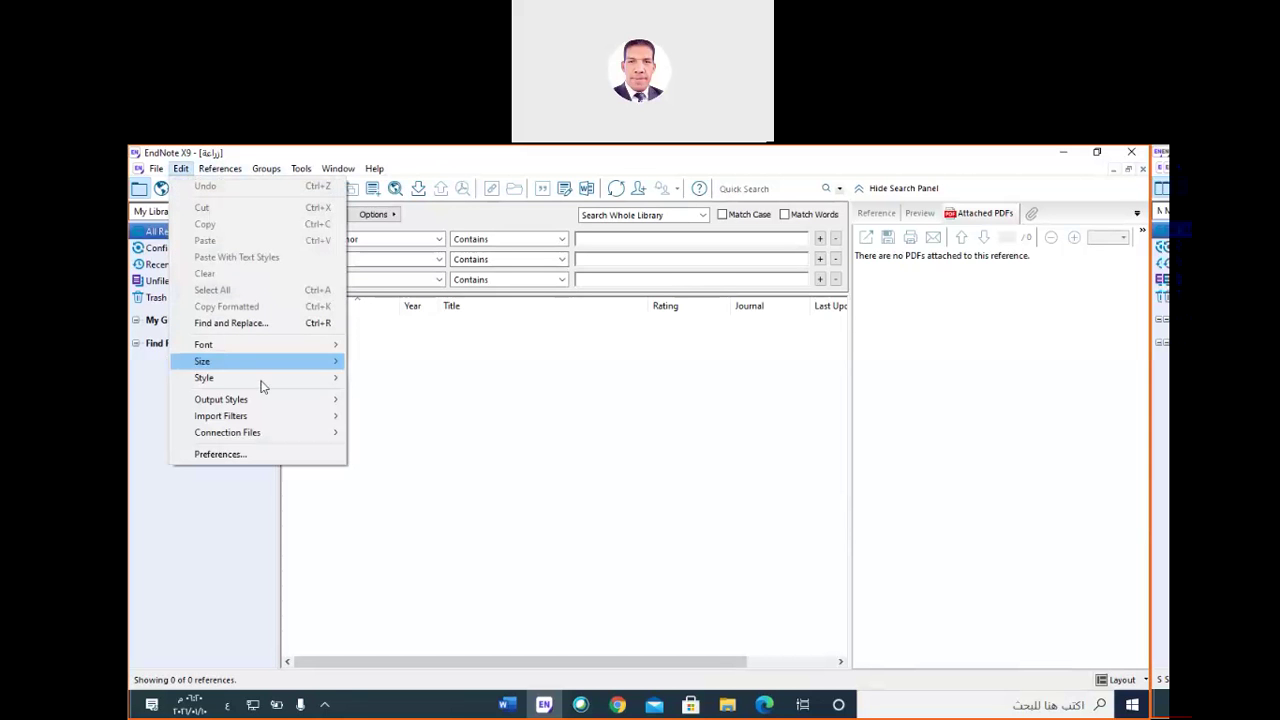
mouse_move(263, 401)
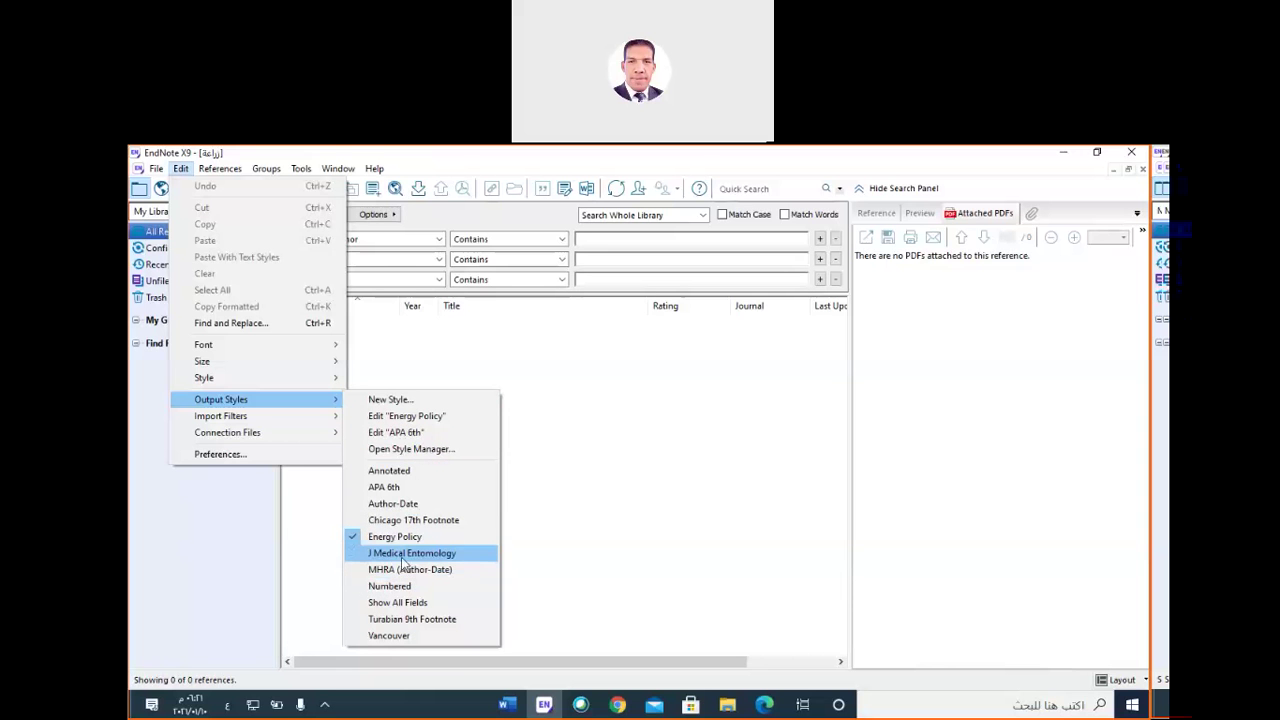
click(418, 416)
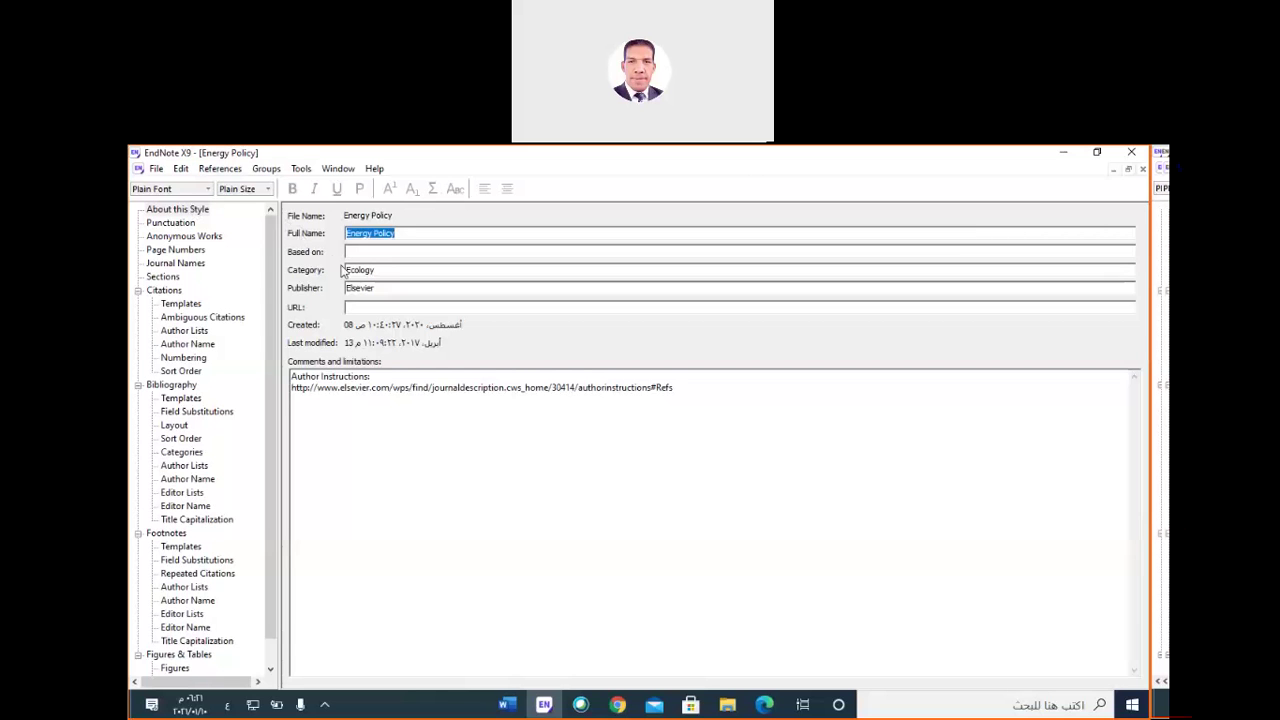
Examine the style's publisher, category, author instructions link and the language choices for its punctuation.
double_click(379, 290)
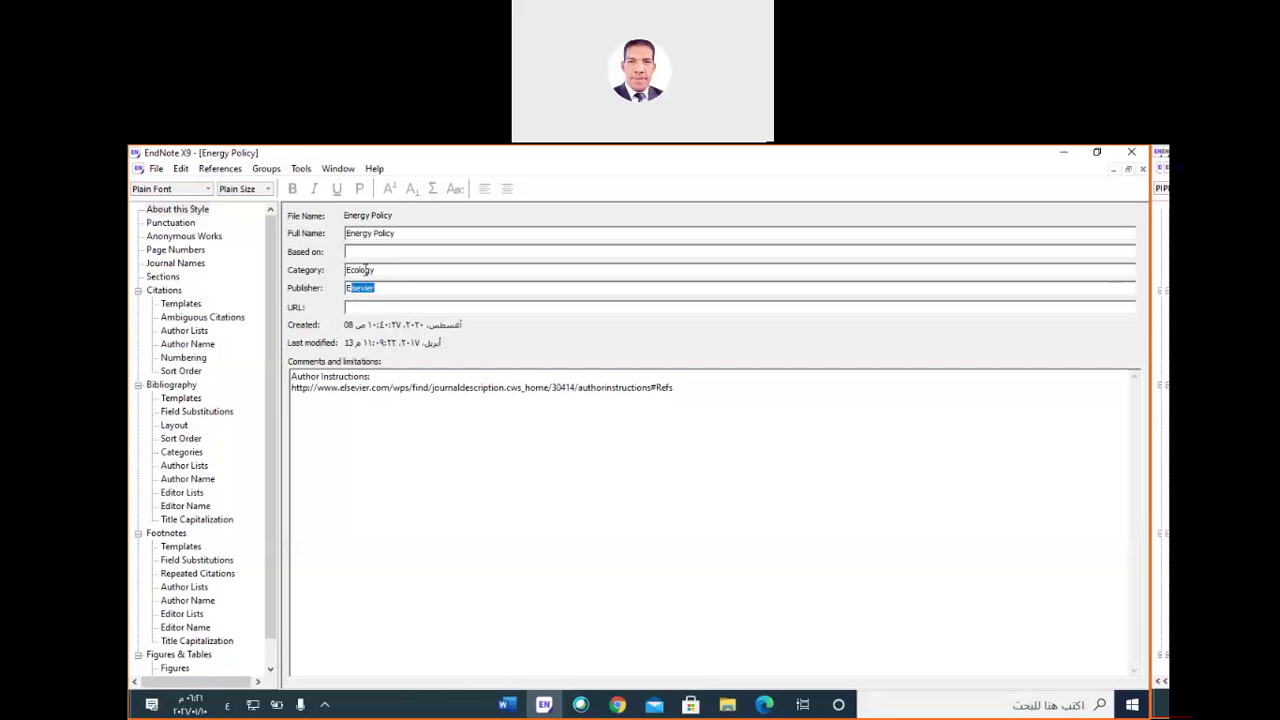
double_click(362, 270)
click(366, 274)
drag(340, 389, 672, 391)
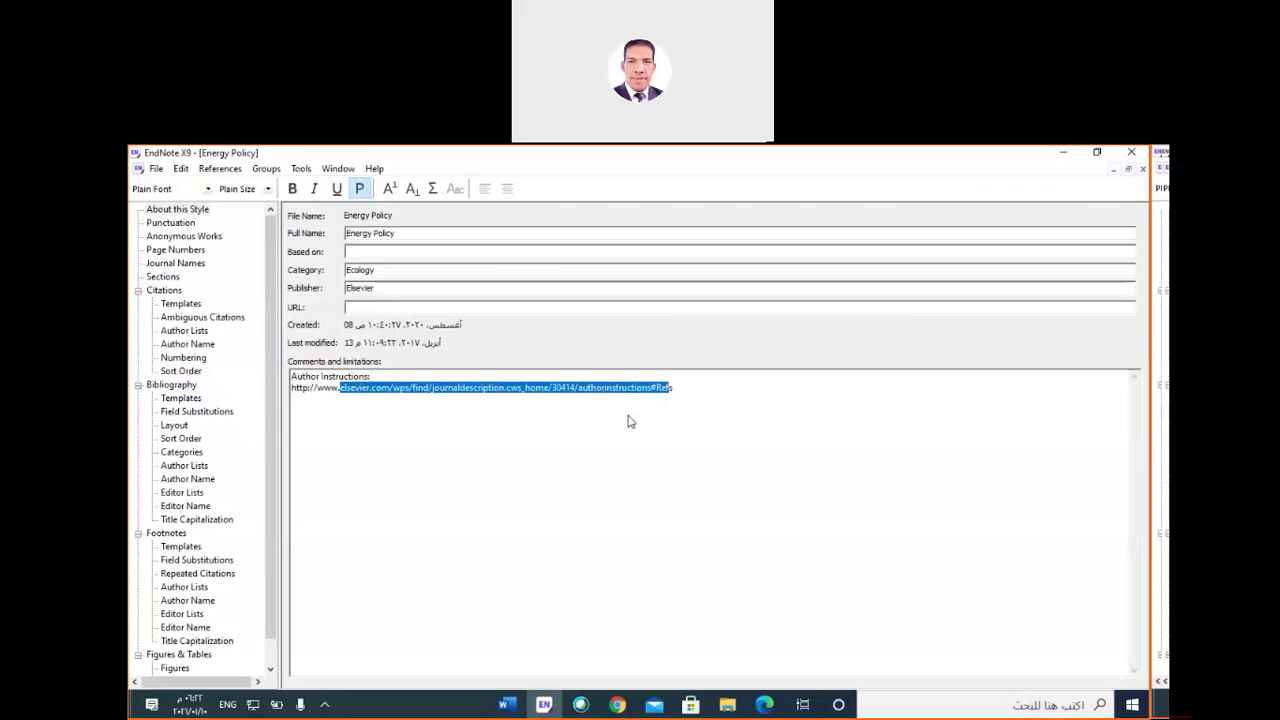
click(185, 223)
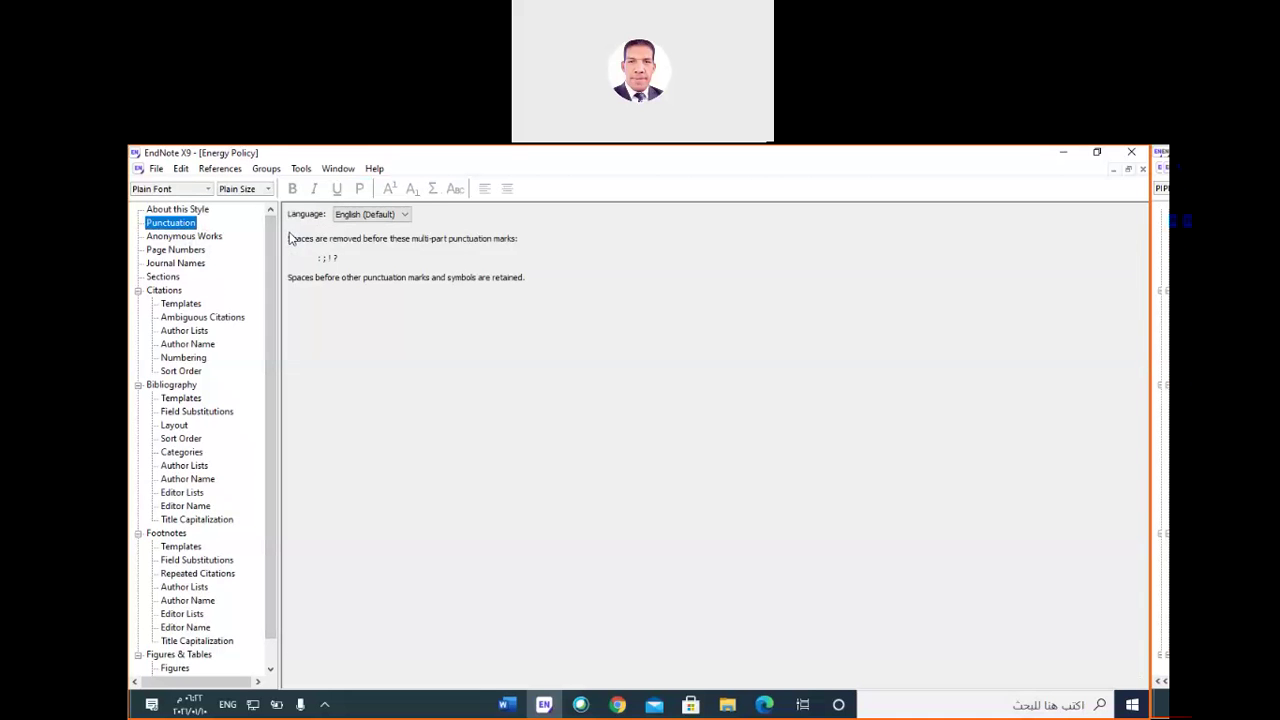
click(401, 214)
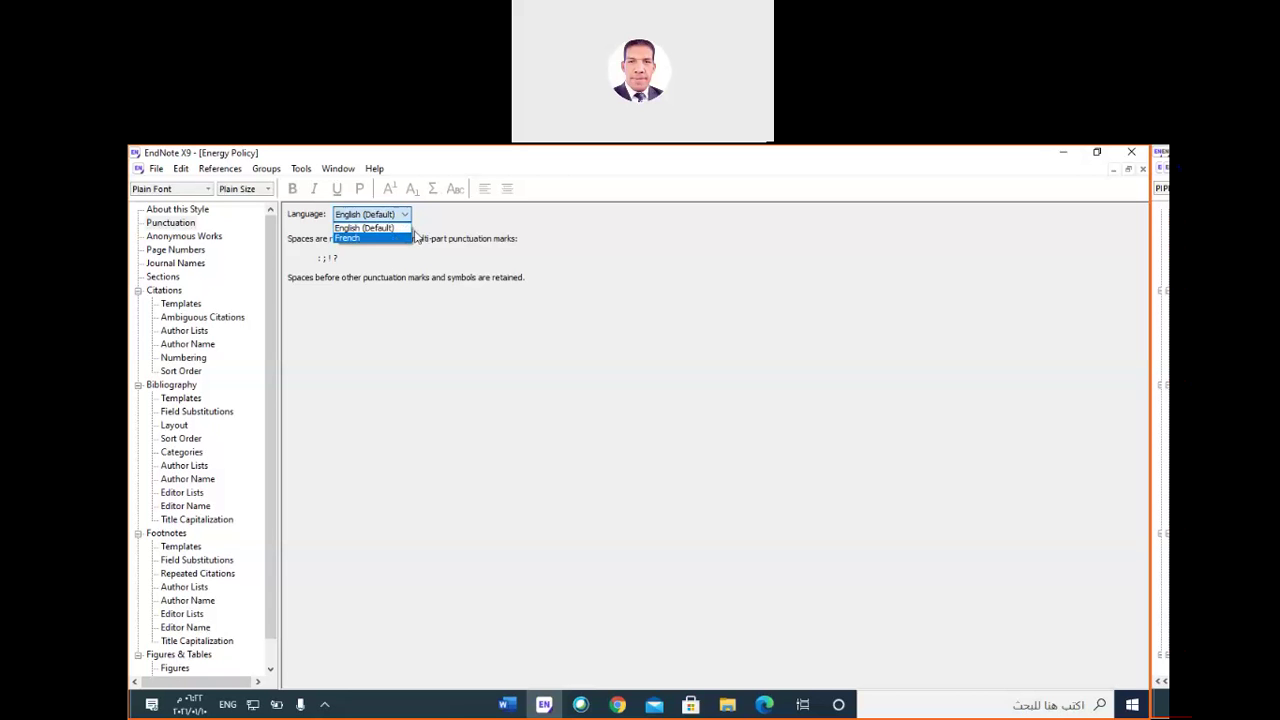
click(458, 230)
Set the style's handling of anonymous works to insert the text "Anonymous".
click(200, 238)
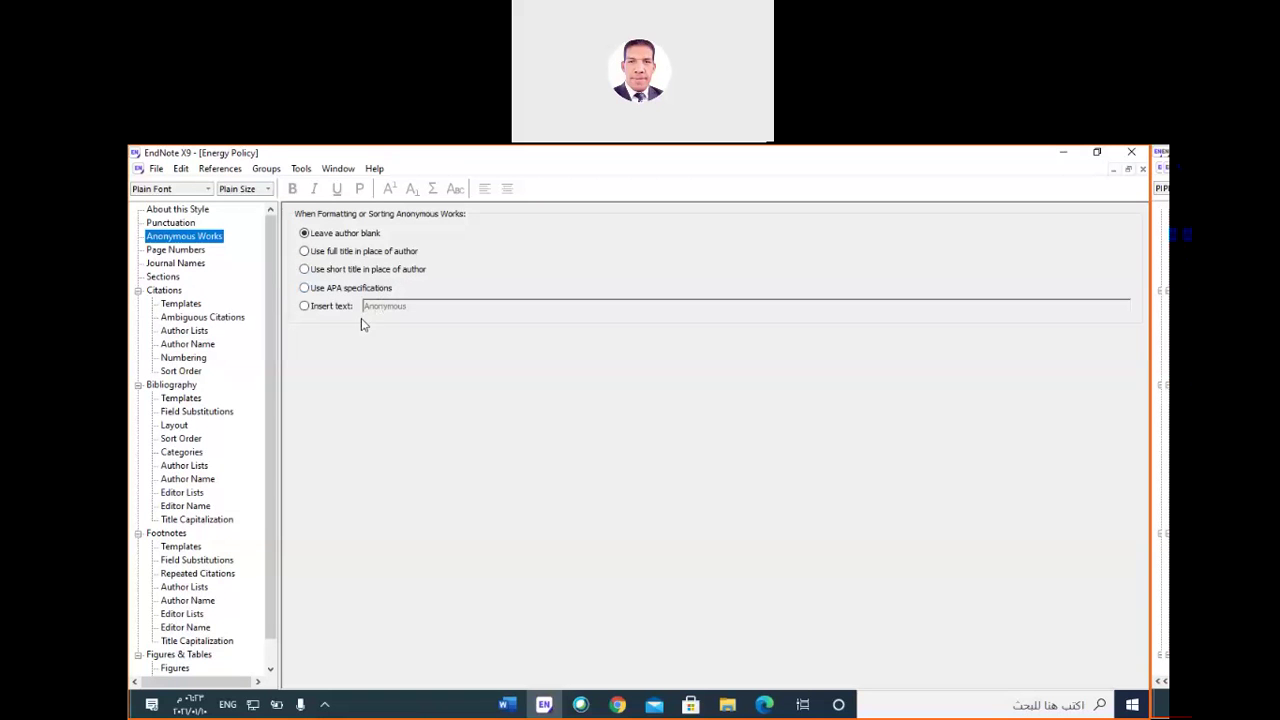
click(384, 308)
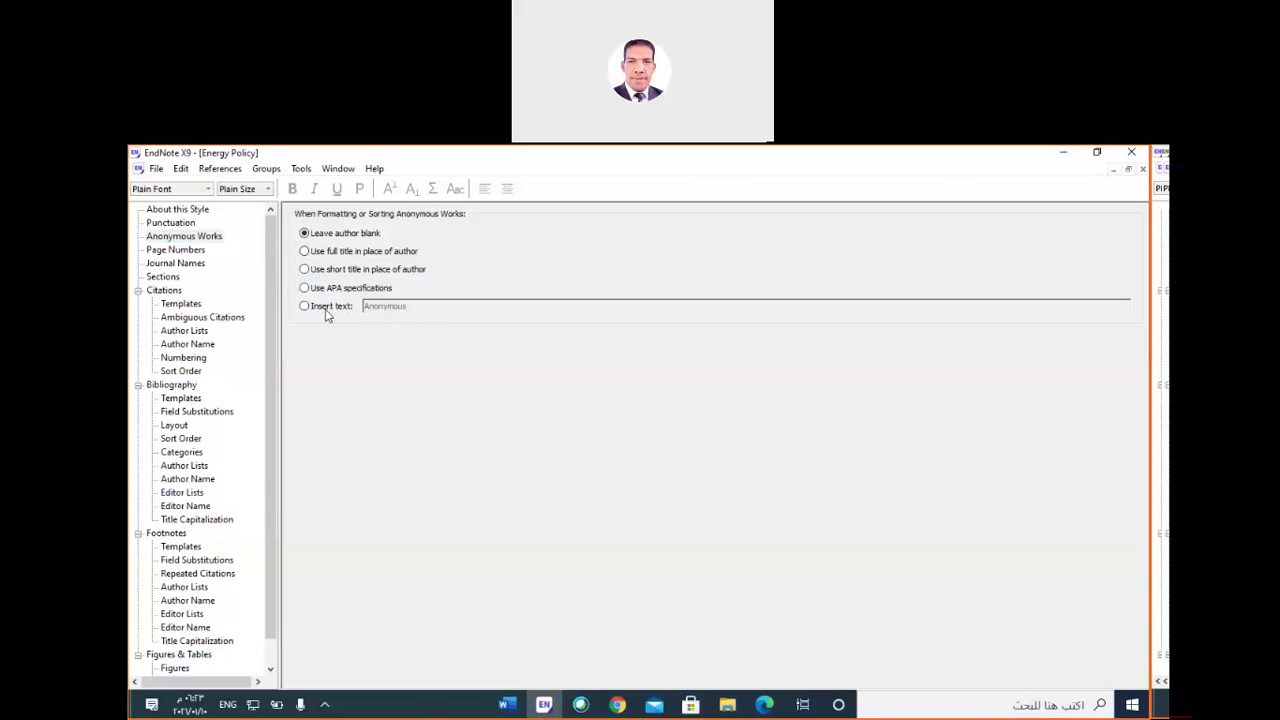
click(321, 309)
double_click(405, 306)
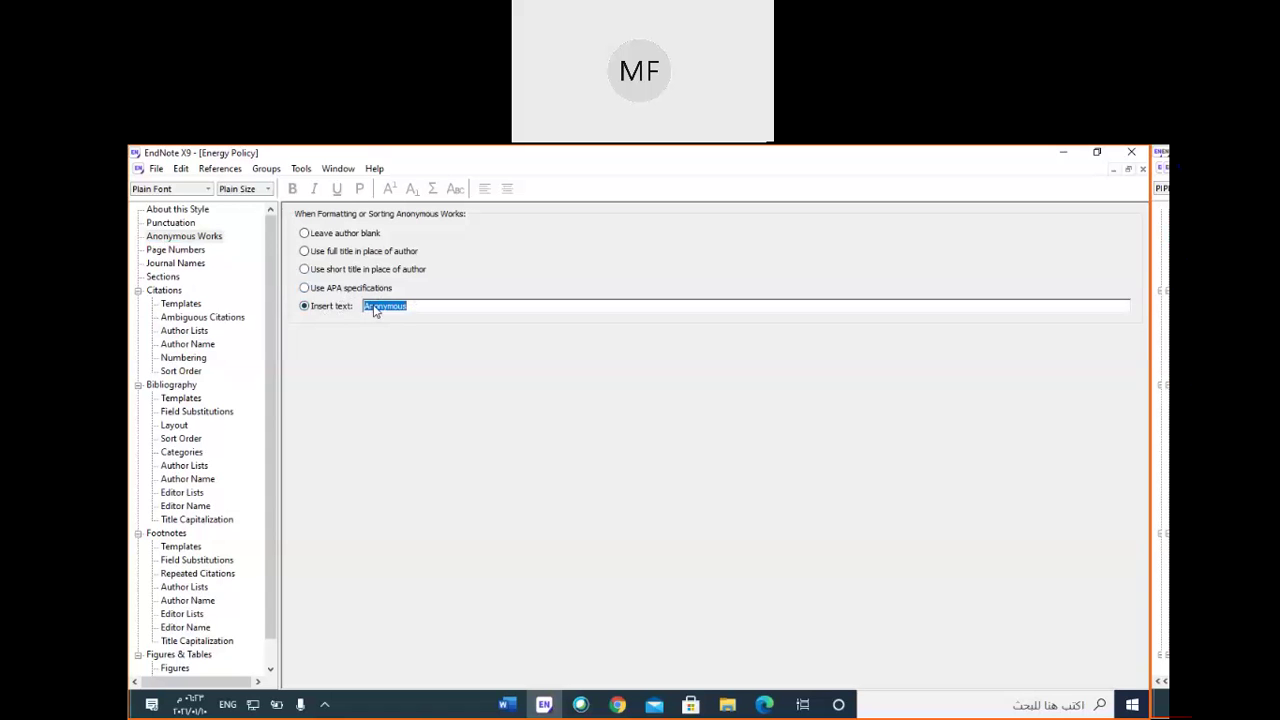
Review the style's page number formats and set its journal name format to use the full journal name.
click(195, 252)
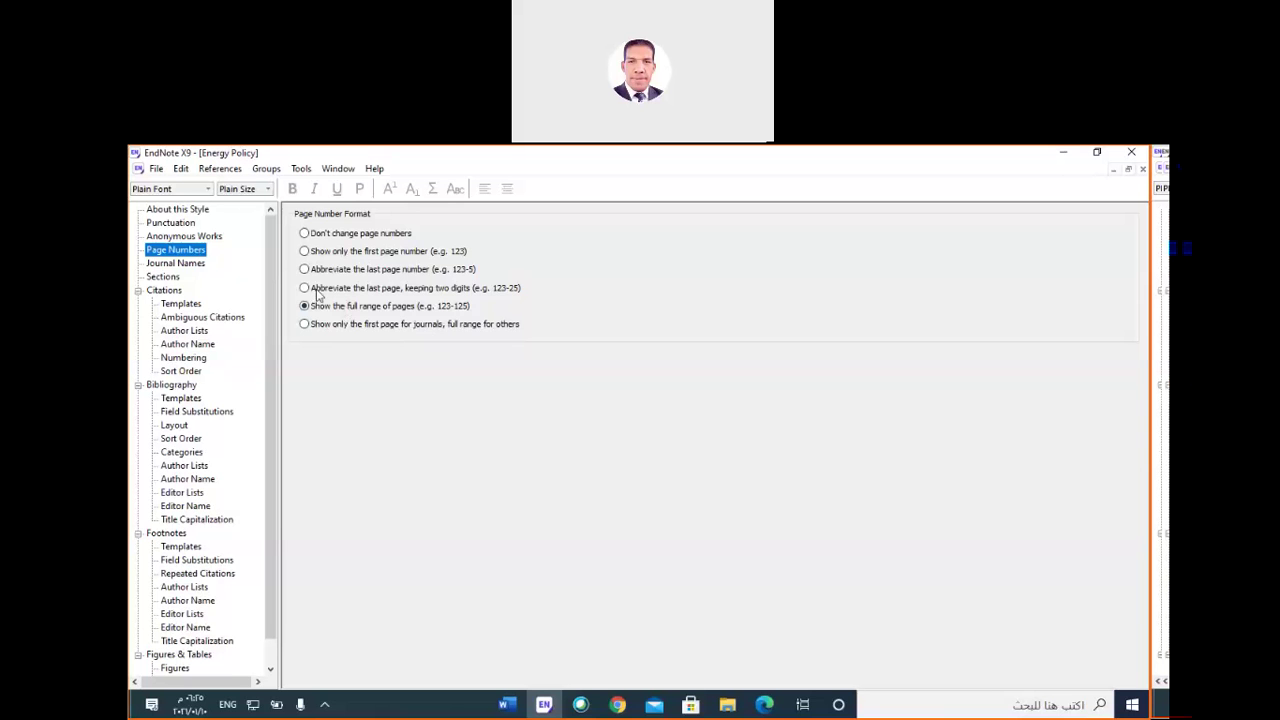
click(185, 264)
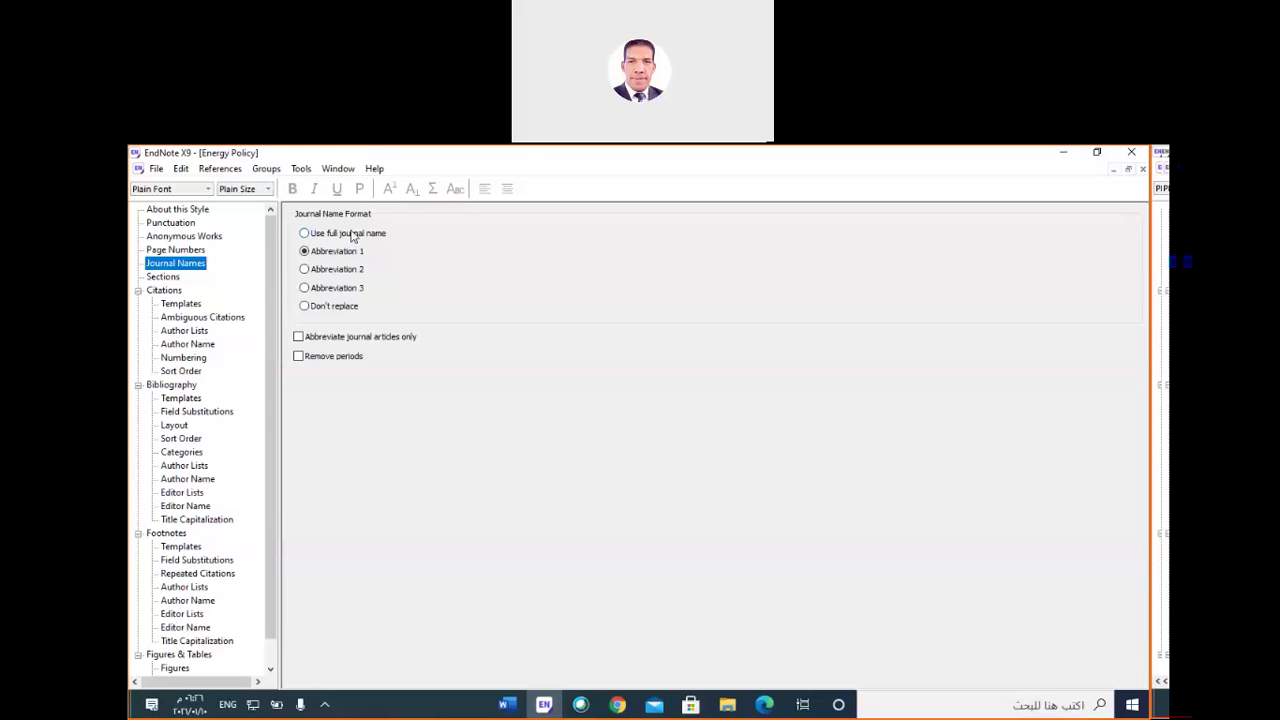
click(358, 236)
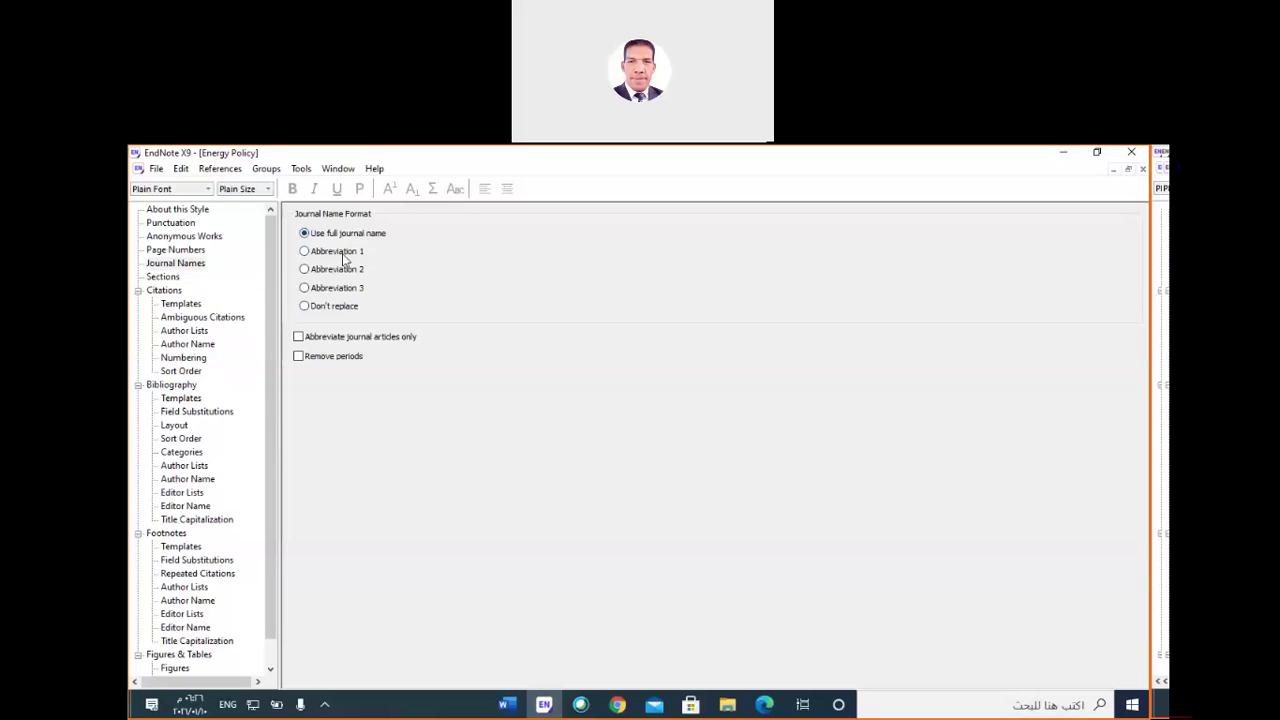
click(344, 253)
click(352, 272)
click(356, 238)
Examine the style's options for bibliographies in document sections and select the Citations category.
click(164, 277)
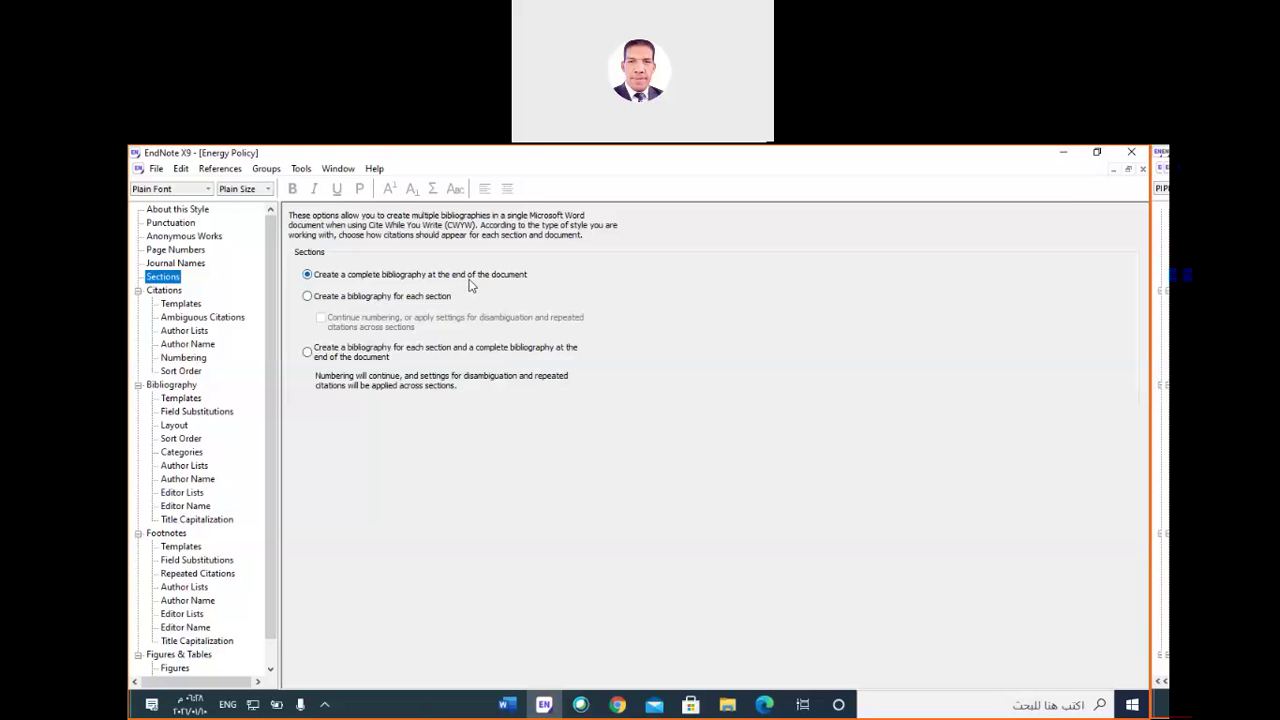
click(178, 291)
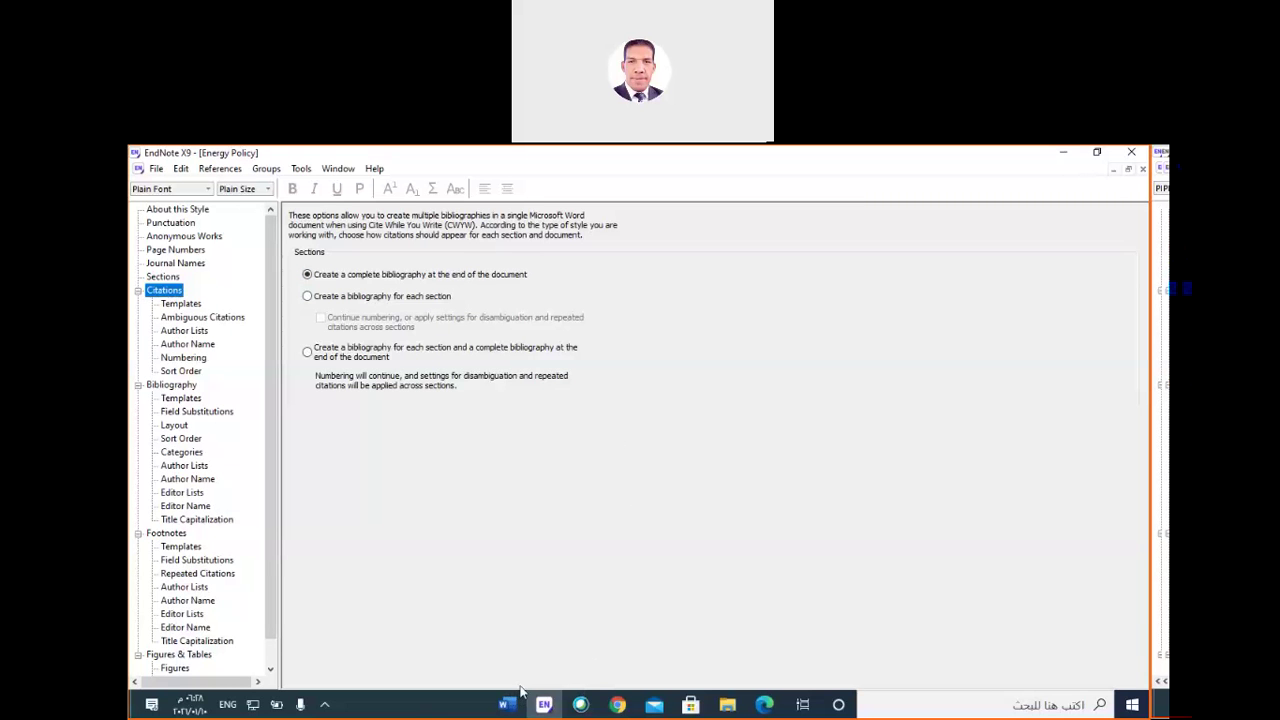
Bring up the blank Word document, switch to Chrome, search Google for "honey bee" and open the Wikipedia Honey bee article.
mouse_move(520, 712)
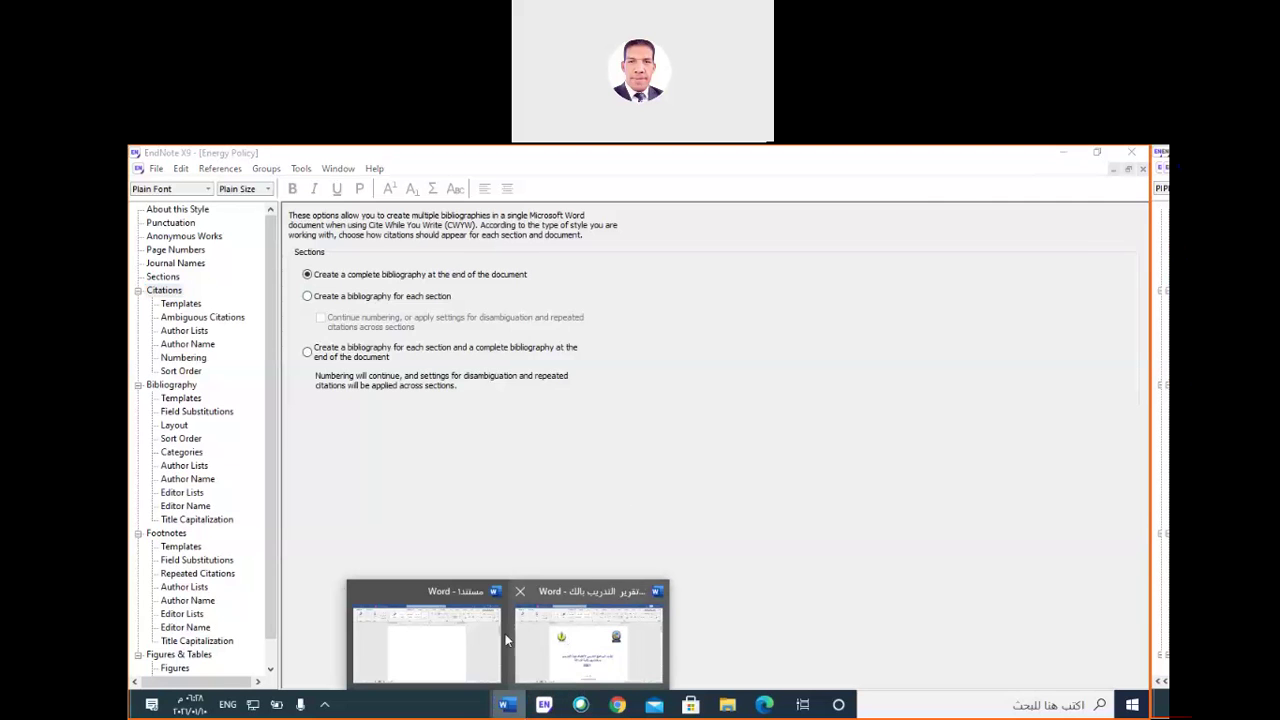
click(501, 633)
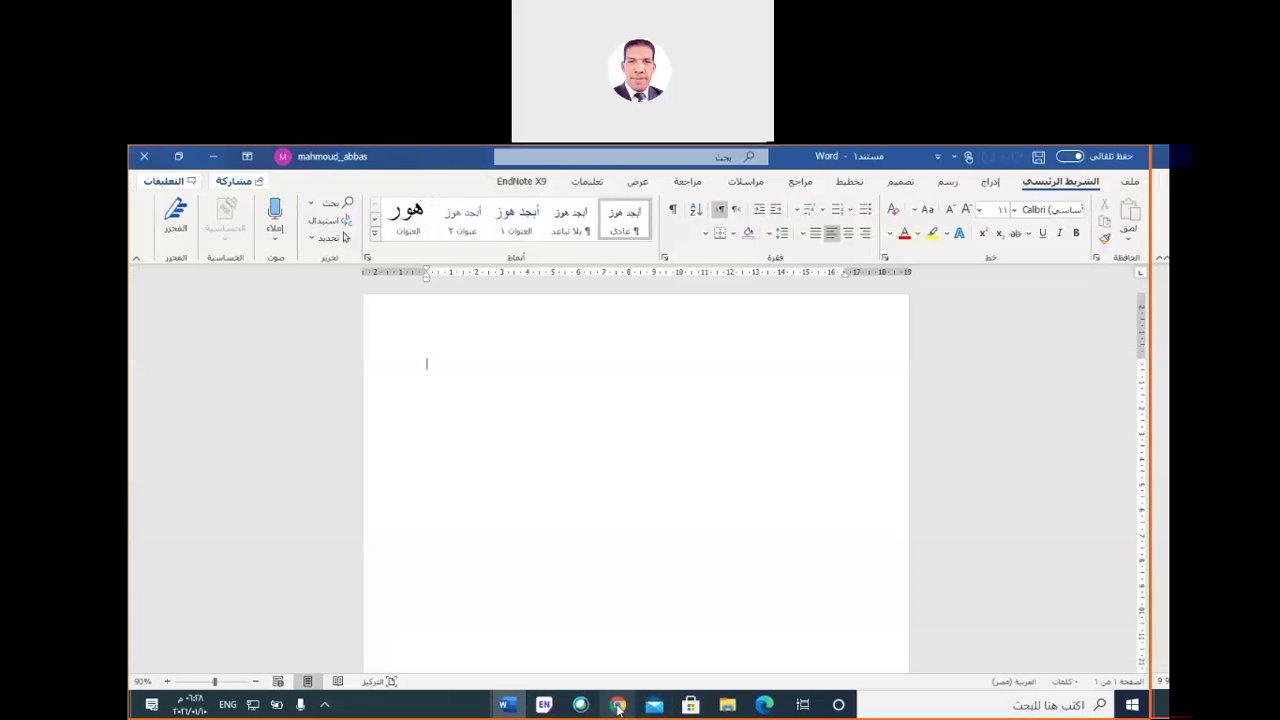
key(alt+shift)
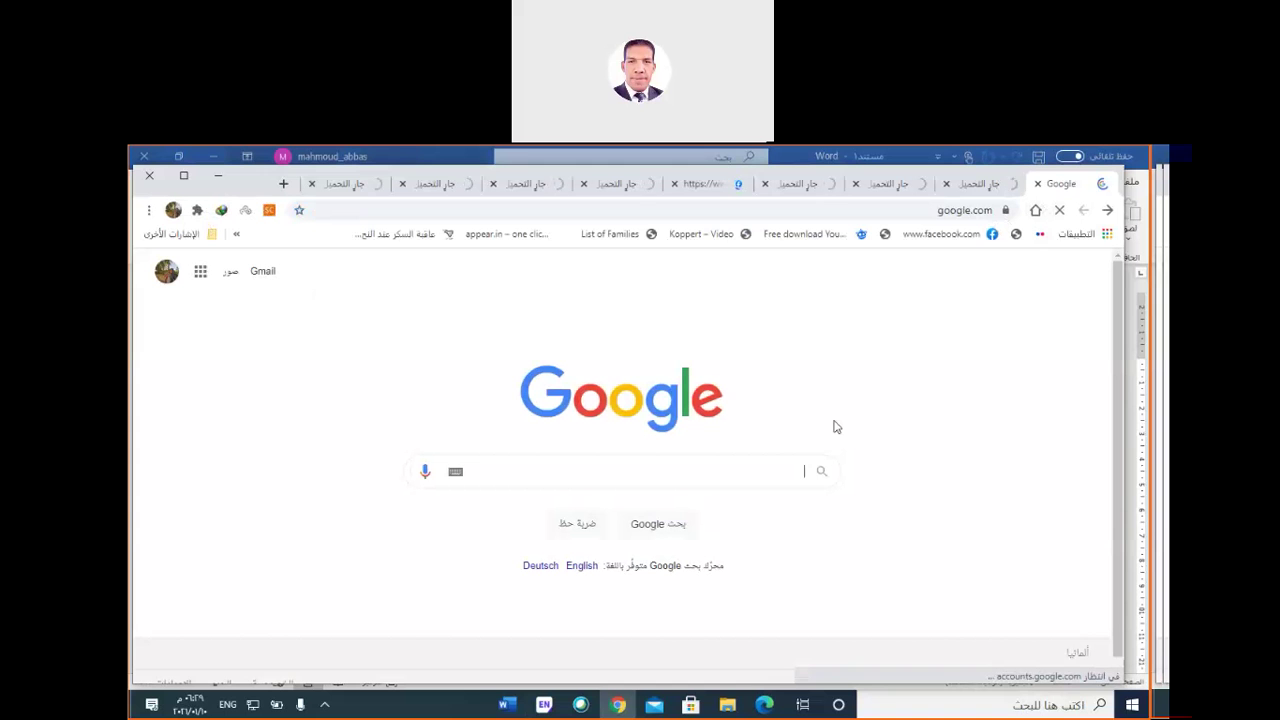
text(honey bee)
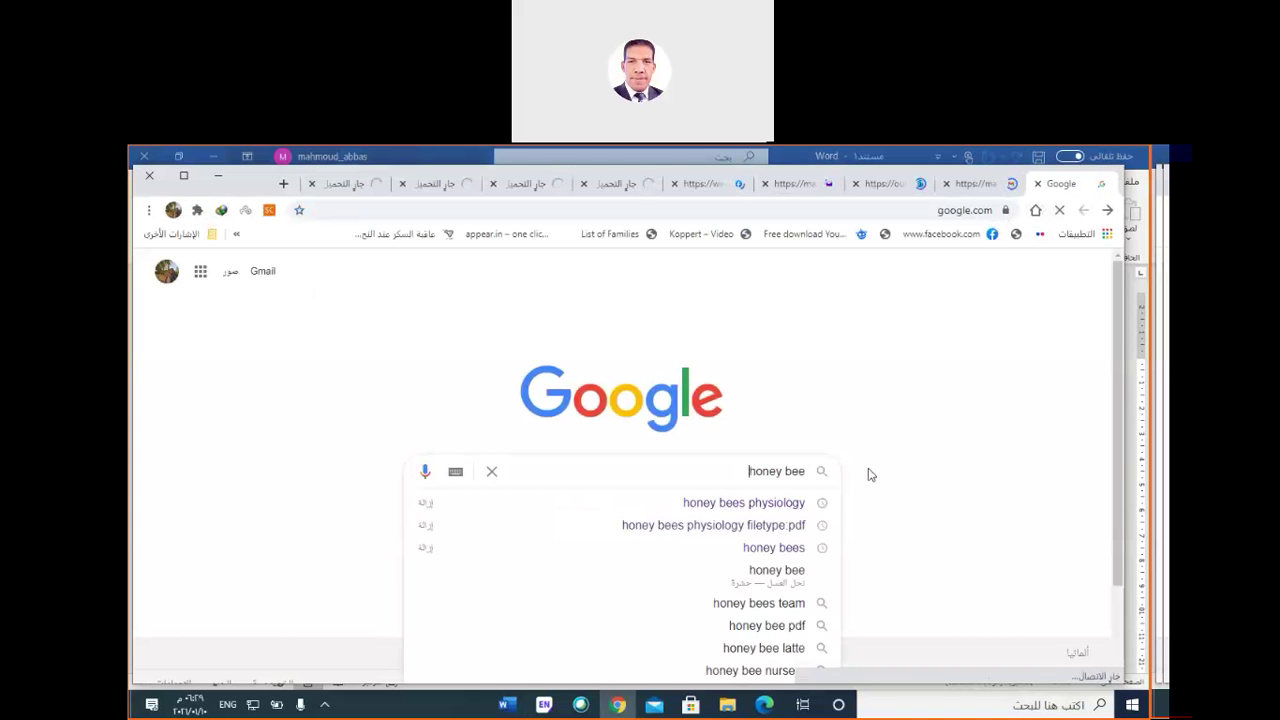
click(750, 507)
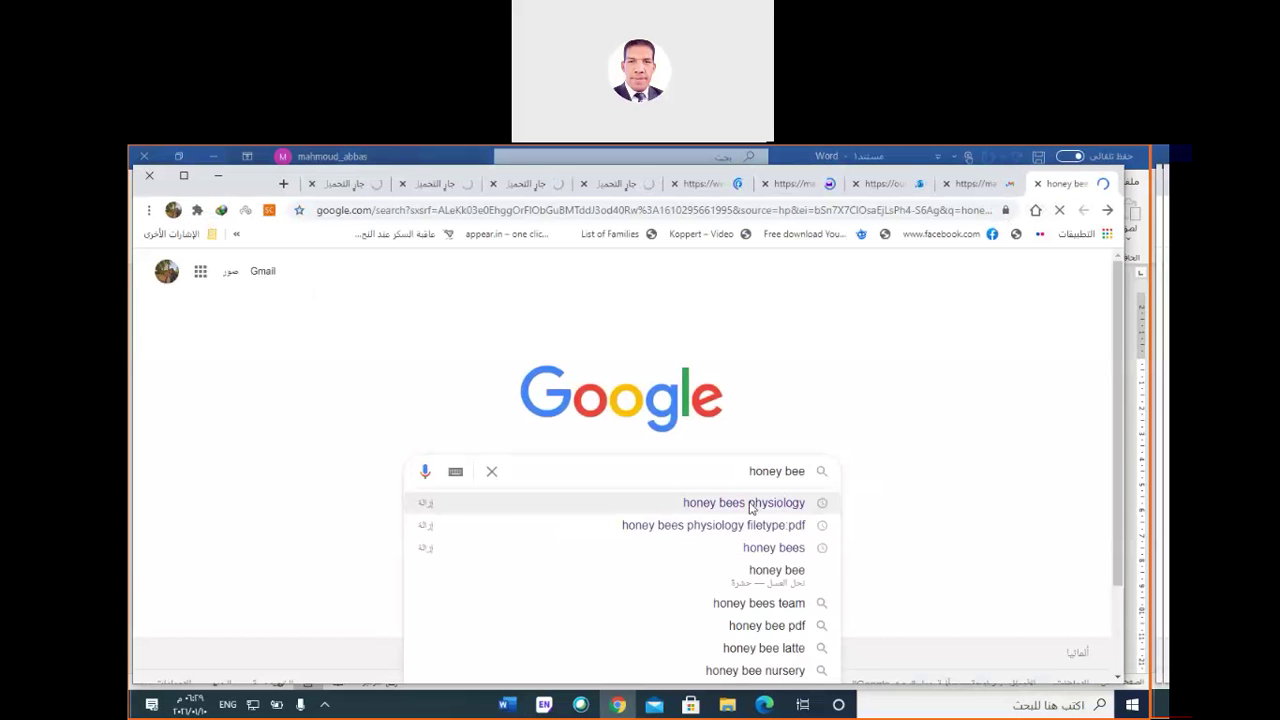
scroll(752, 500, down, 5)
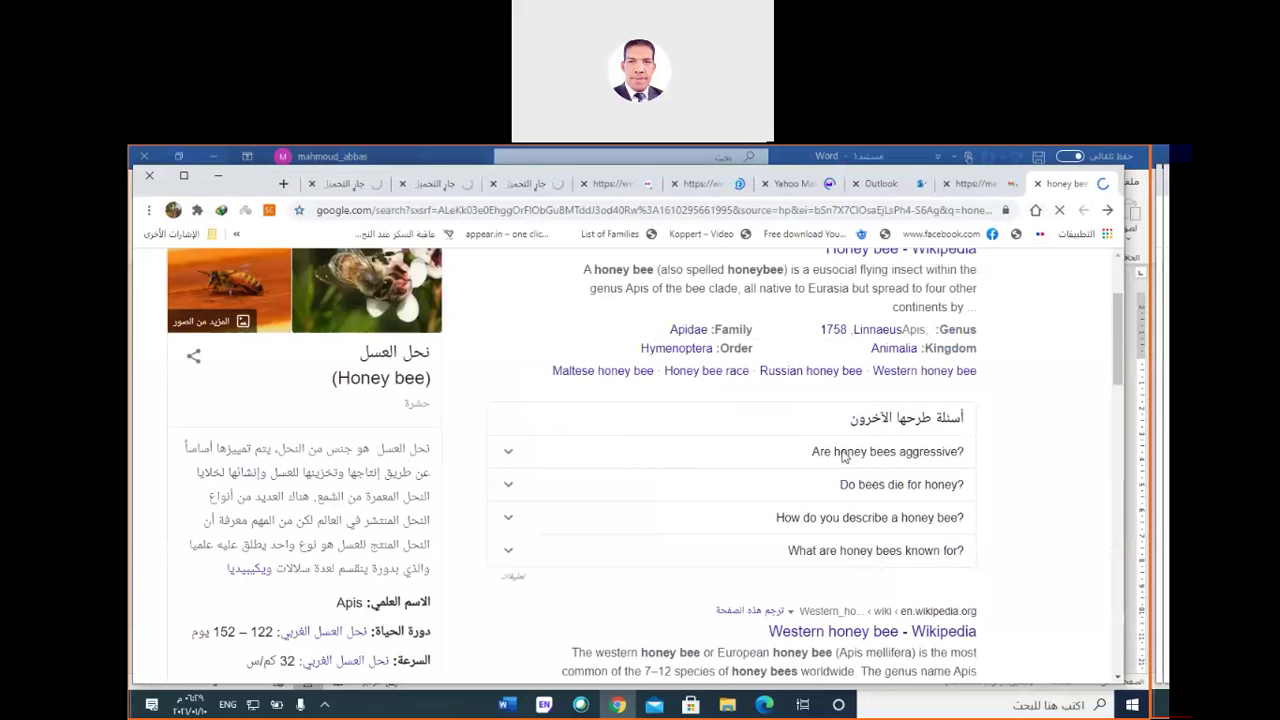
scroll(837, 453, up, 5)
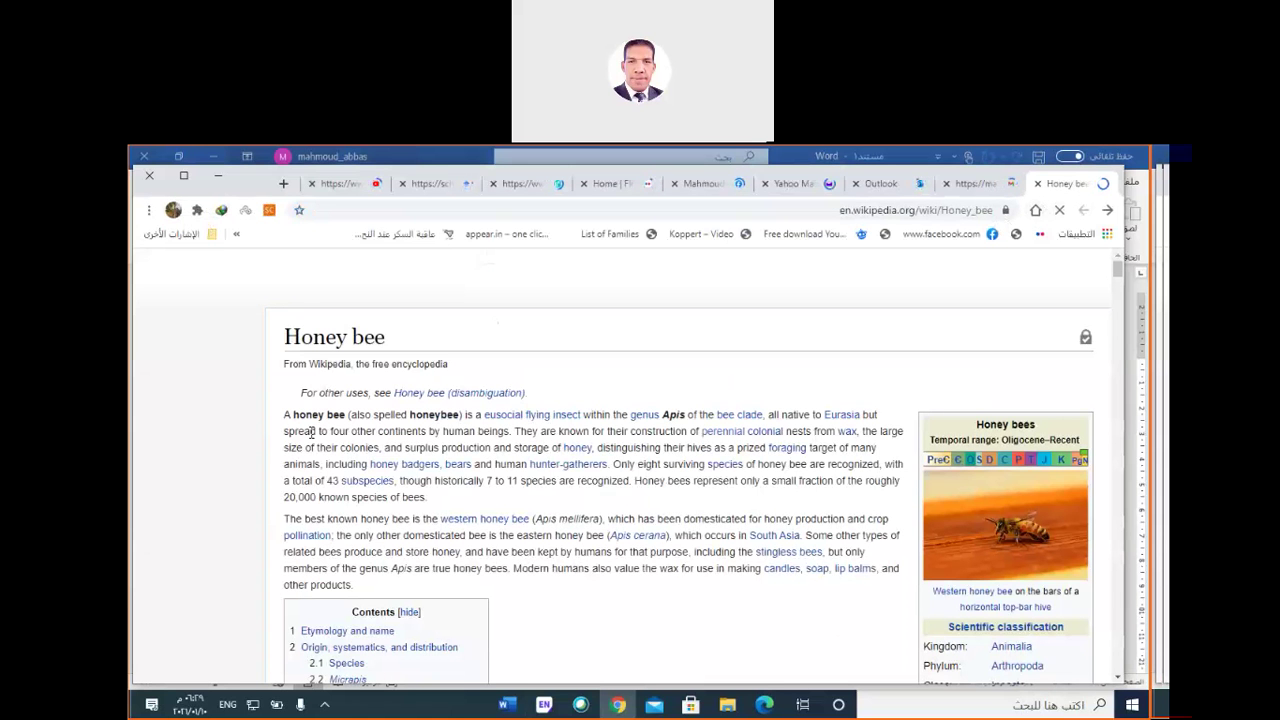
Copy the Wikipedia article's first paragraph into the blank Word document, keeping the text only.
triple_click(434, 481)
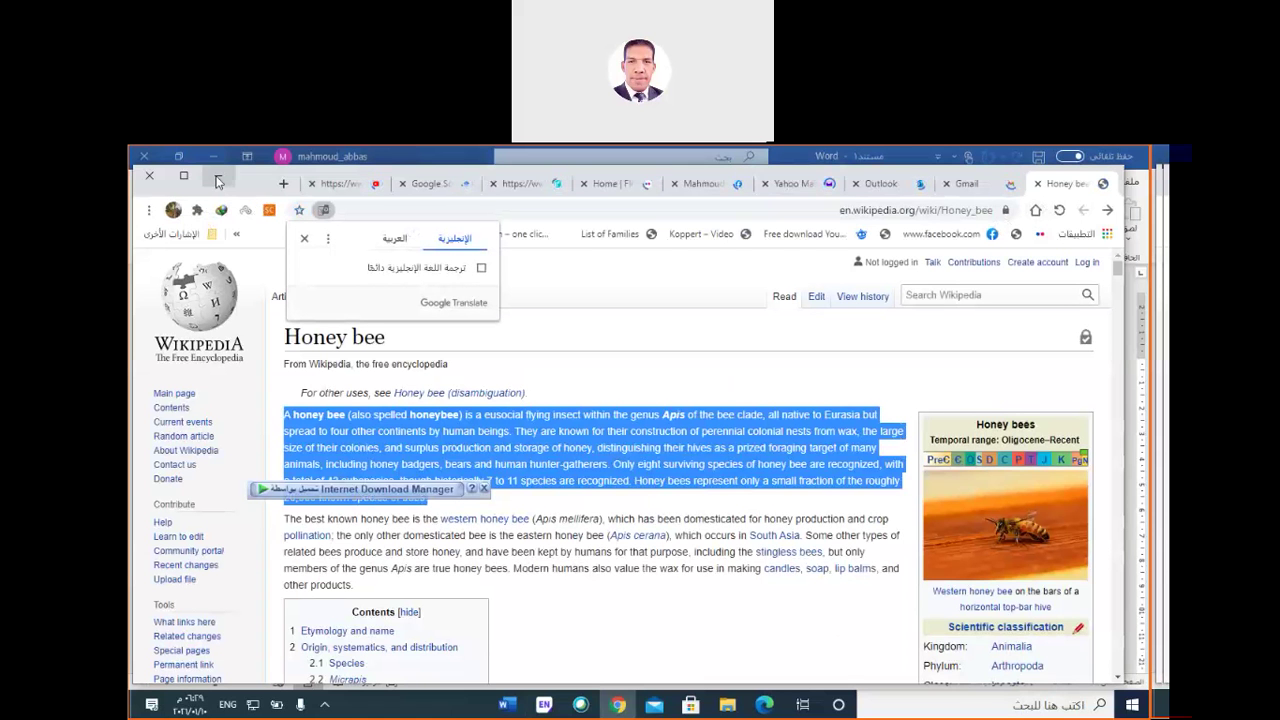
click(217, 181)
text(A honey bee (also spelled honeybee) is a { HYPERLINK "https://en.wikipedia.org/wiki/Eusocial" \o "Eusocial" } { HYPERLINK "https://en.wikipedia.org/wiki/Flying_insect" \o "Flying insect" } within the { HYPERLINK "https://en.wikipedia.org/wiki/Genus" \o "Genus" } Apis of the { HYPERLINK "https://en.wikipedia.org/wiki/Bee" \o "Bee" } { HYPERLINK "https://en.wikipedia.org/wiki/Clade" \o "Clade" }, all native to { HYPERLINK "https://en.wikipedia.org/wiki/Eurasia" \o "Eurasia" } but spread to four other continents by human beings. They are known for their construction of { HYPERLINK "https://en.wiktionary.org/wiki/perennial" \o "wiktionary:perennial" } { HYPERLINK "https://en.wikipedia.org/wiki/Colony_(biology)" \o "Colony (biology)" } nests from { HYPERLINK "https://en.wikipedia.org/wiki/Beeswax" \o "Beeswax" }, the large size of their colonies, and surplus production and storage of { HYPERLINK "https://en.wikipedia.org/wiki/Honey" \o "Honey" }, distinguishing their hives as a prized { HYPERLINK "https://en.wikipedia.org/wiki/Foraging" \o "Foraging" } target of many animals, including { HYPERLINK "https://en.wikipedia.org/wiki/Honey_badger" \o "Honey badger" }, { HYPERLINK "https://en.wikipedia.org/wiki/Bears" \o "Bears" } and human { HYPERLINK "https://en.wikipedia.org/wiki/Hunter-gatherer" \o "Hunter-gatherer" }. Only eight surviving { HYPERLINK "https://en.wikipedia.org/wiki/Species" \o "Species" } of honey bee are recognized, with a total of 43 { HYPERLINK "https://en.wikipedia.org/wiki/Subspecies" \o "Subspecies" }, though historically 7 to 11 species are recognized. Honey bees represent only a small fraction of the roughly 20,000 known species of bees.)
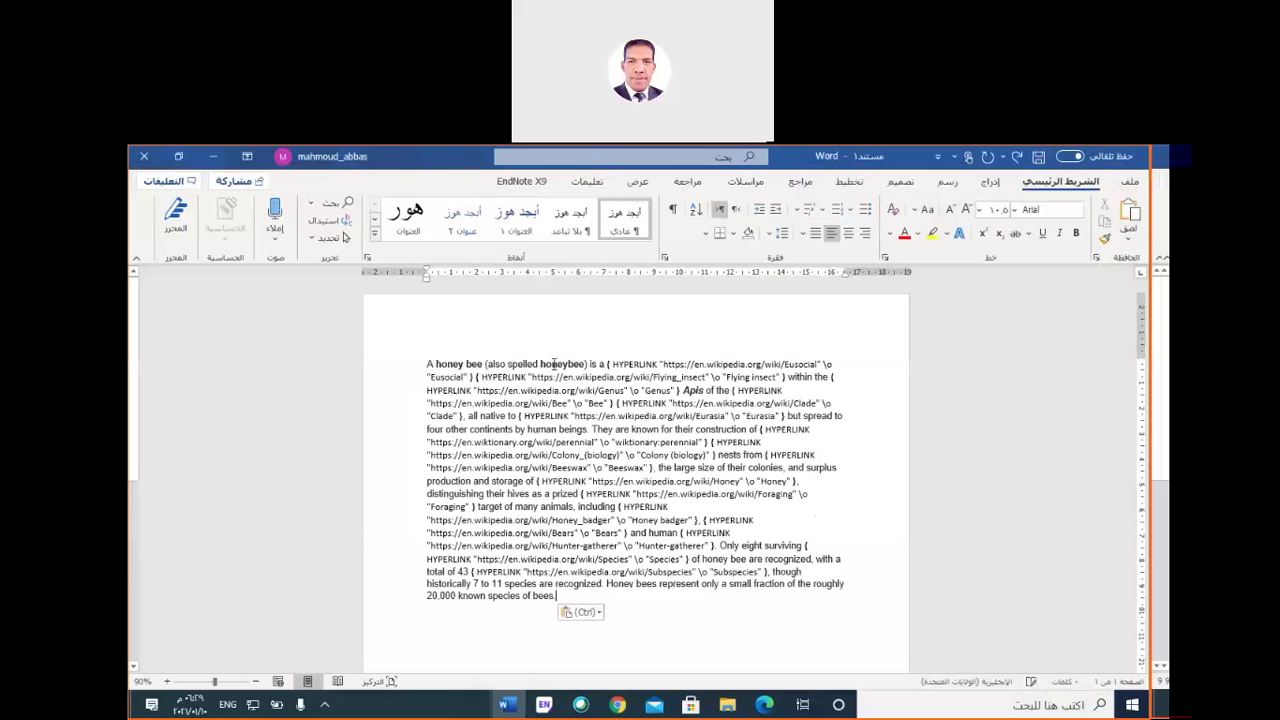
scroll(619, 463, down, 1)
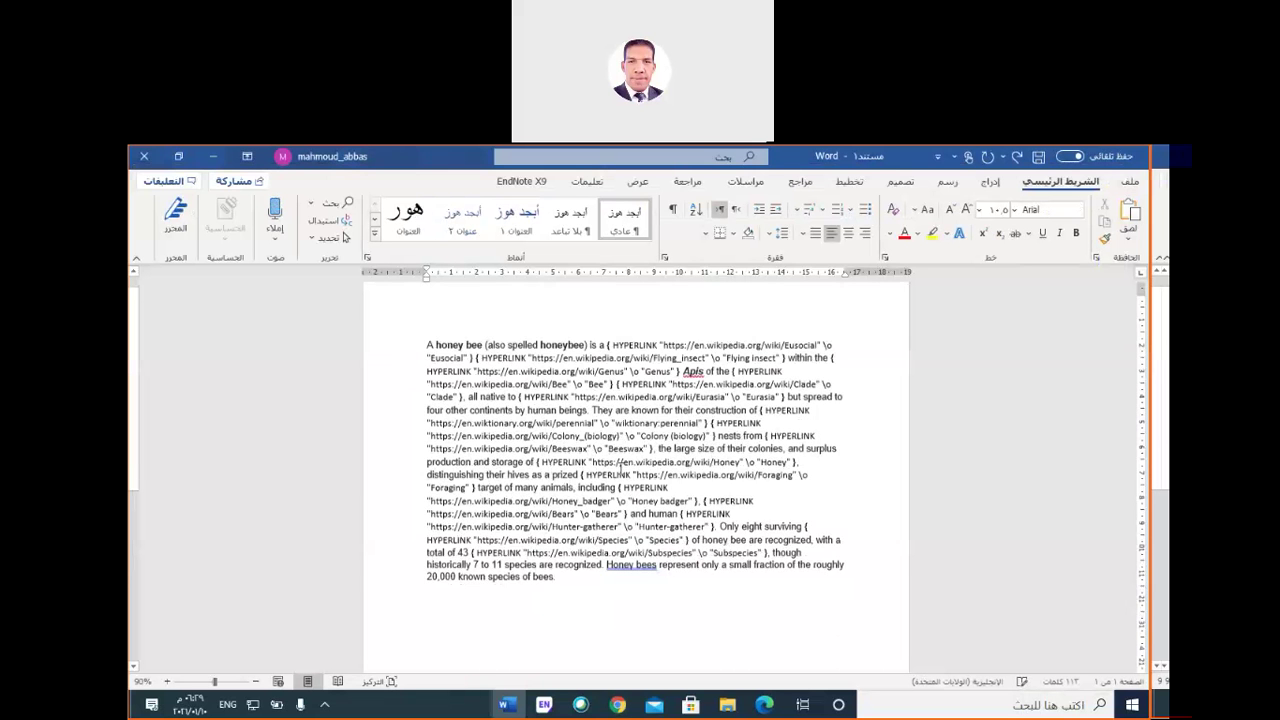
scroll(610, 475, down, 3)
click(598, 487)
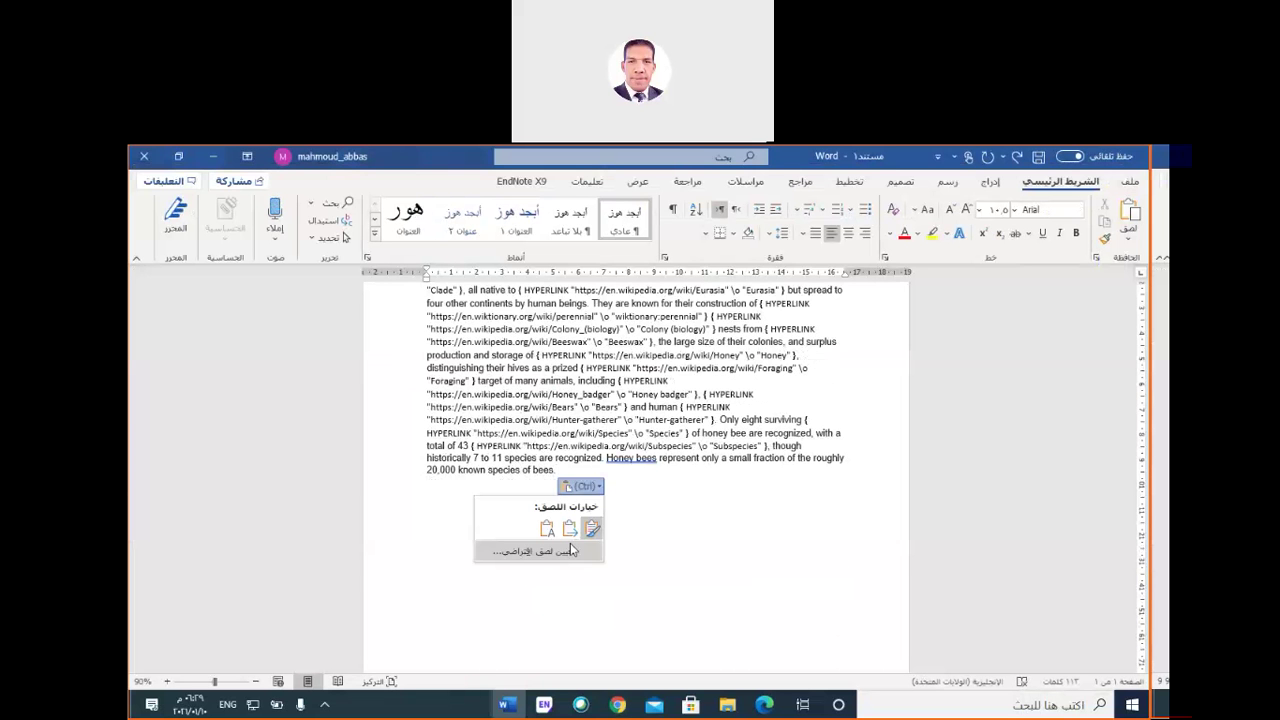
click(548, 528)
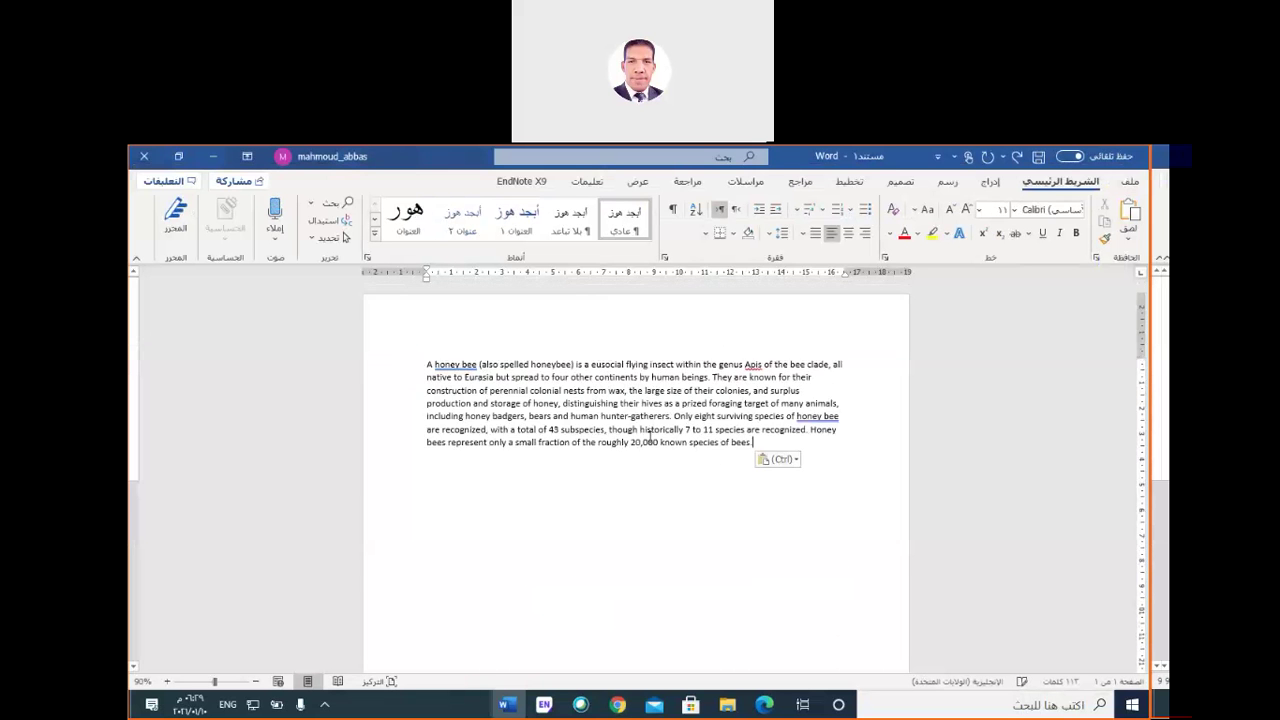
Enlarge the whole pasted paragraph to font size 14 and justify it.
key(ctrl+a)
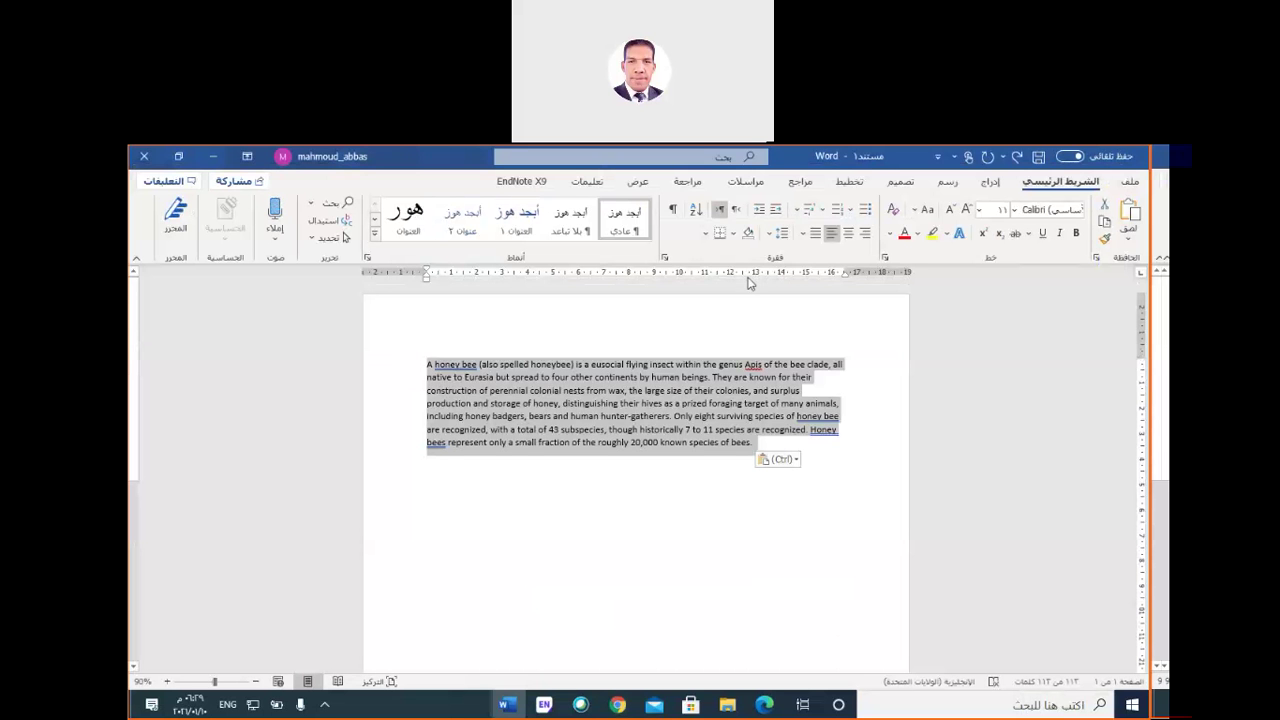
click(962, 211)
click(962, 211)
click(962, 211)
click(949, 210)
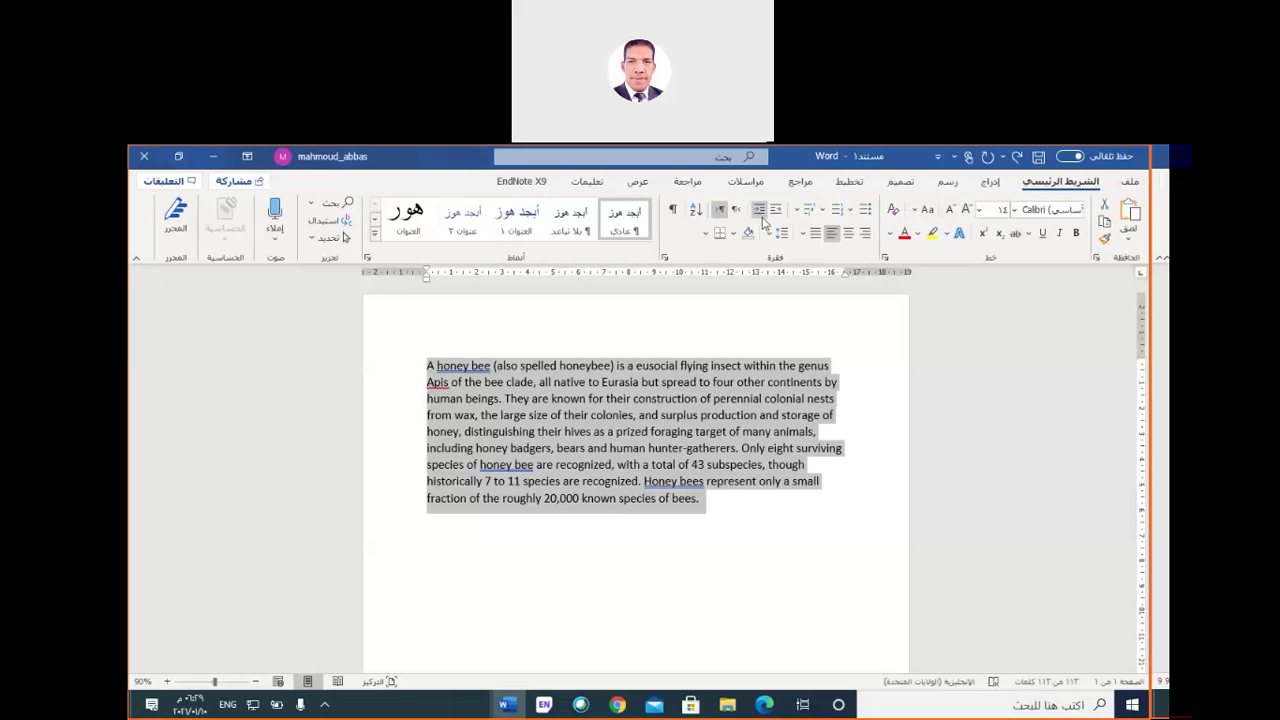
click(812, 236)
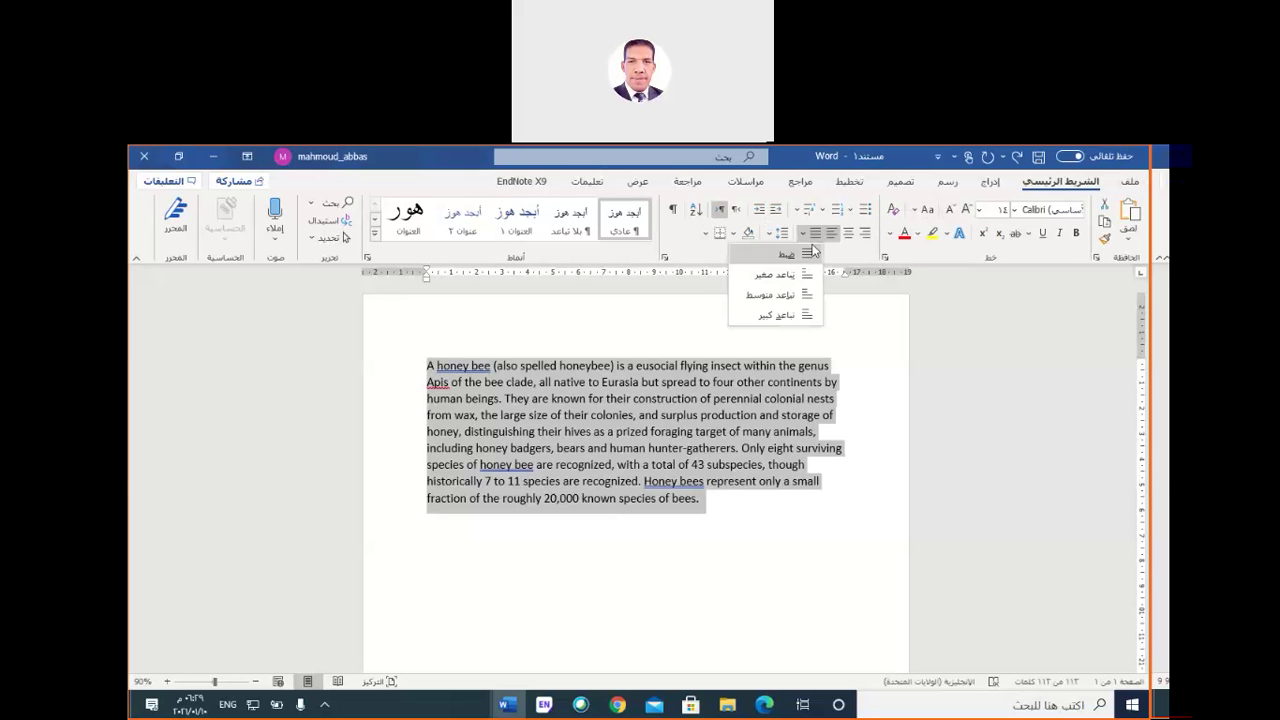
click(813, 251)
click(812, 416)
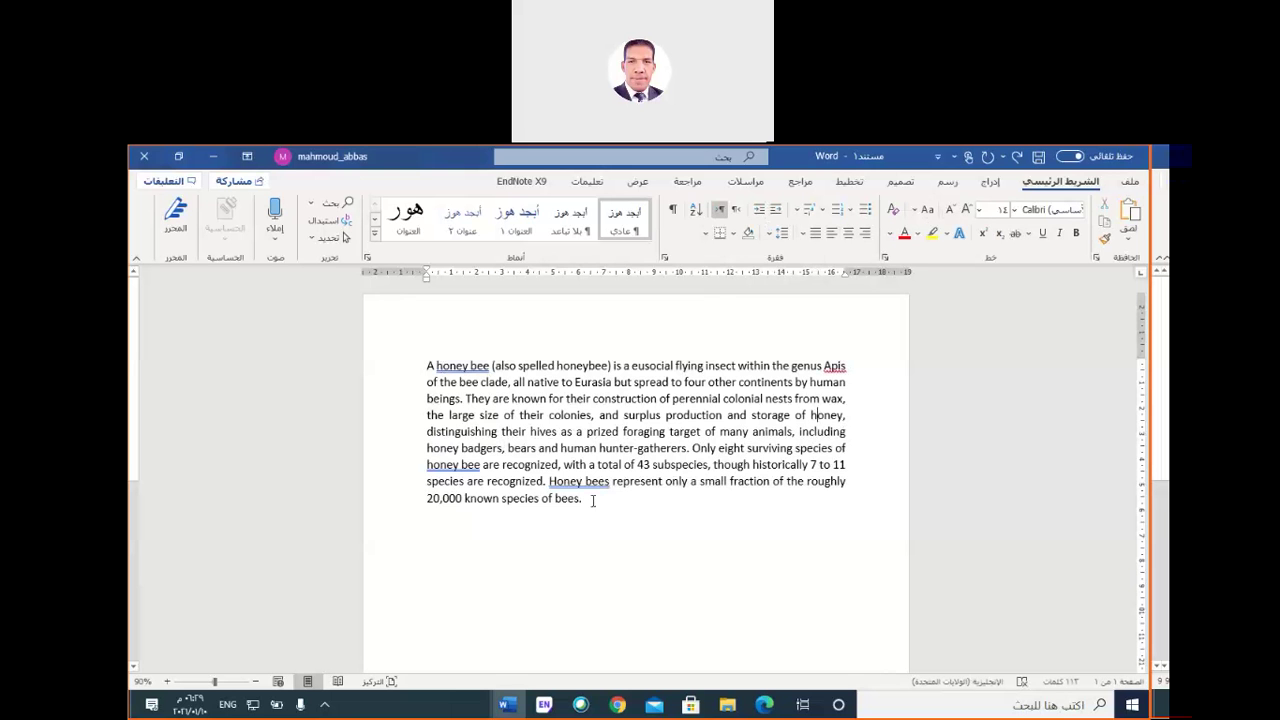
Select the words "A honey bee" at the start of the Word paragraph.
click(543, 705)
drag(427, 366, 493, 366)
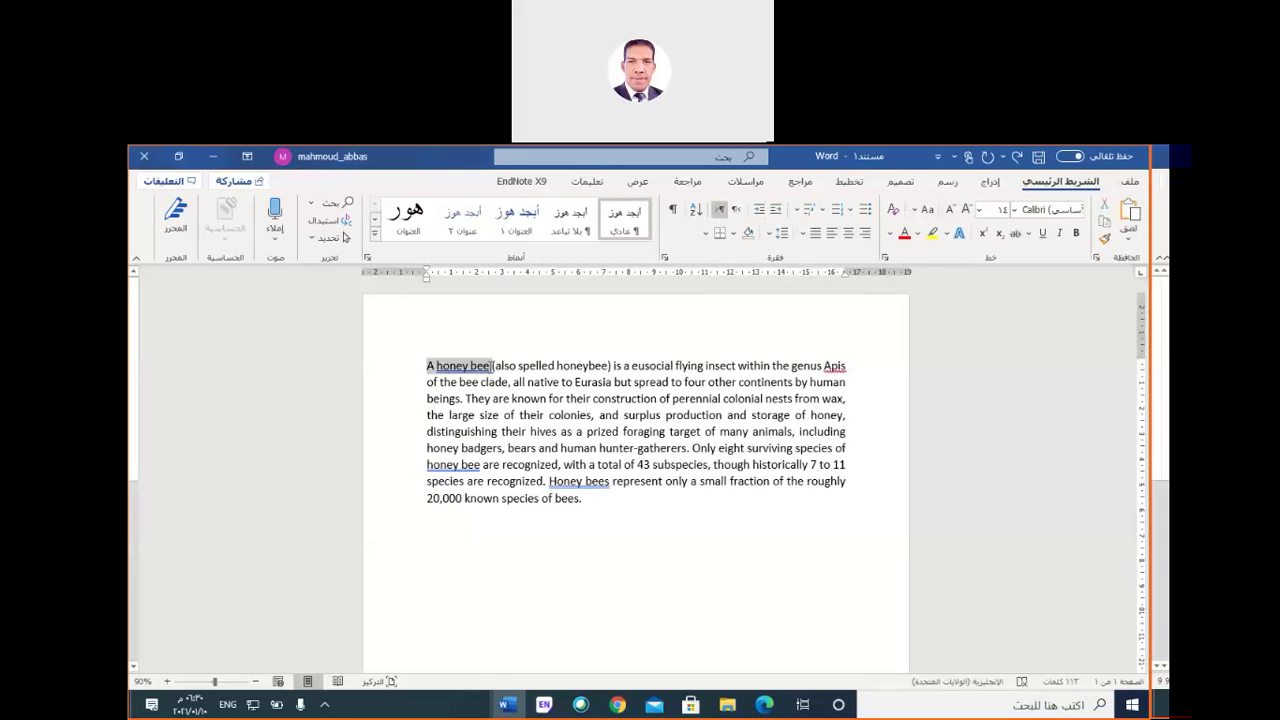
drag(493, 366, 490, 366)
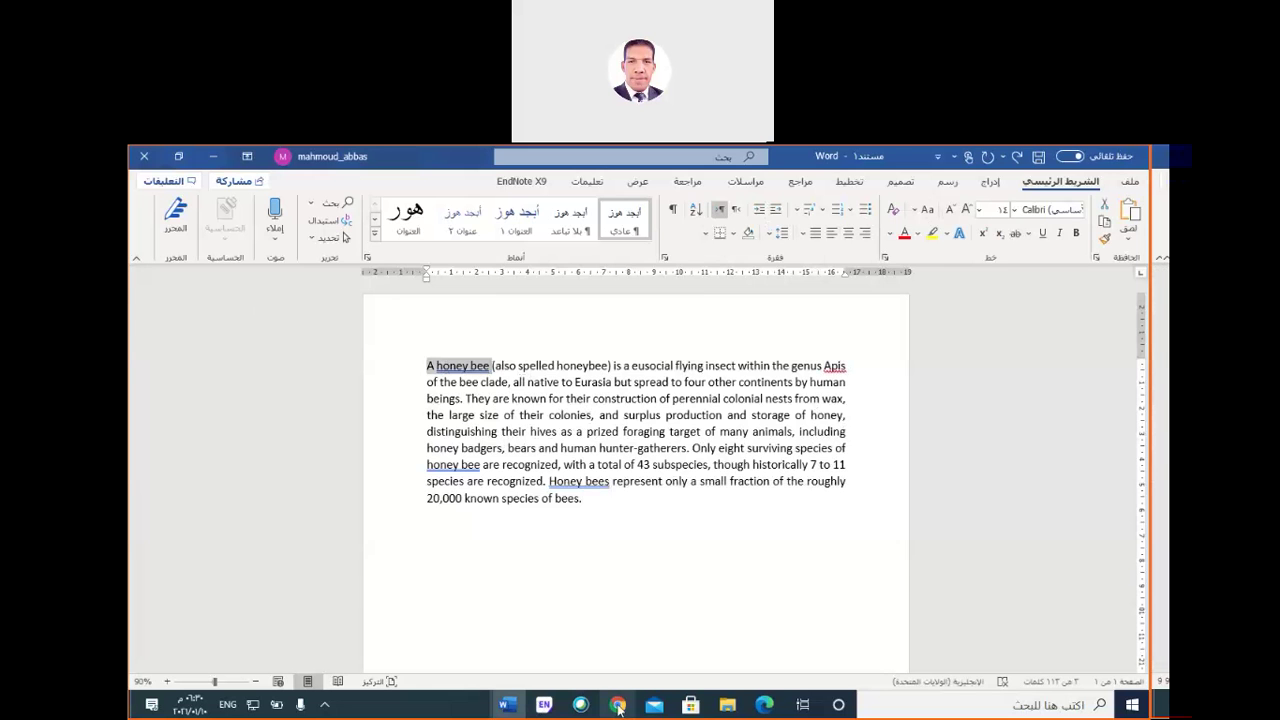
Switch to Chrome, search Google for "scholar" and open Google Scholar.
click(618, 705)
click(1036, 212)
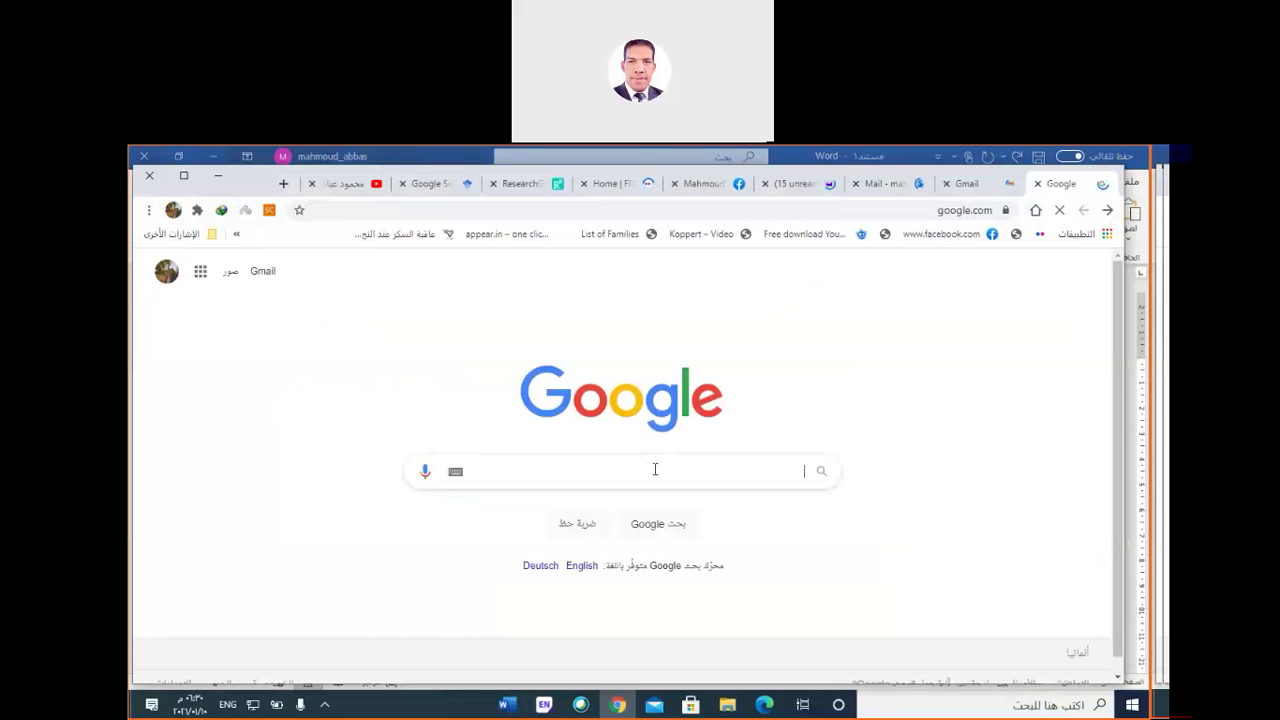
text(scho)
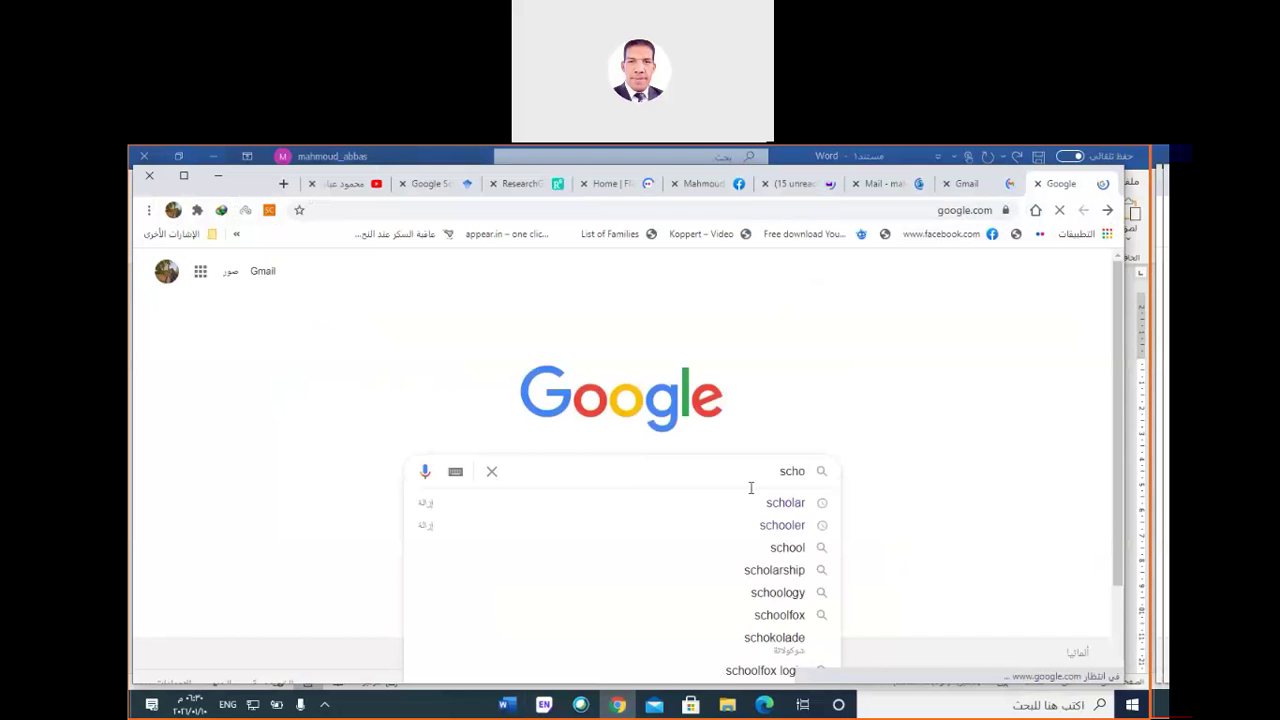
click(763, 508)
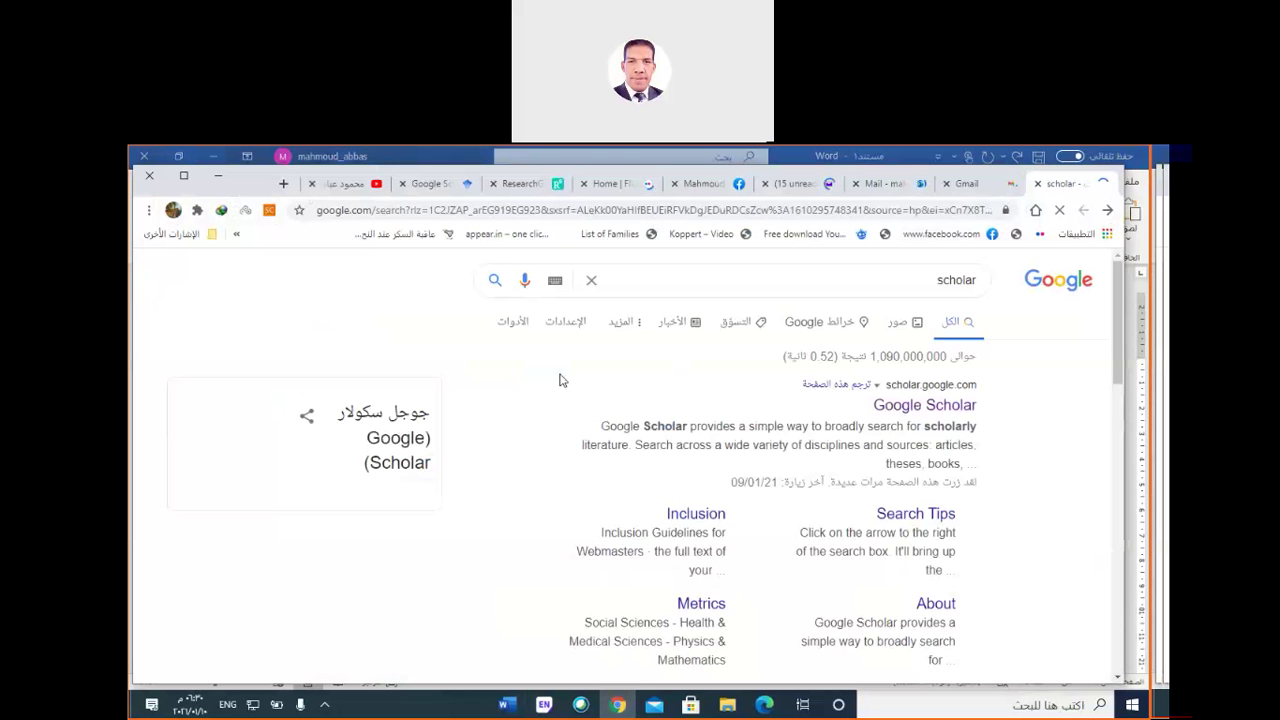
click(945, 412)
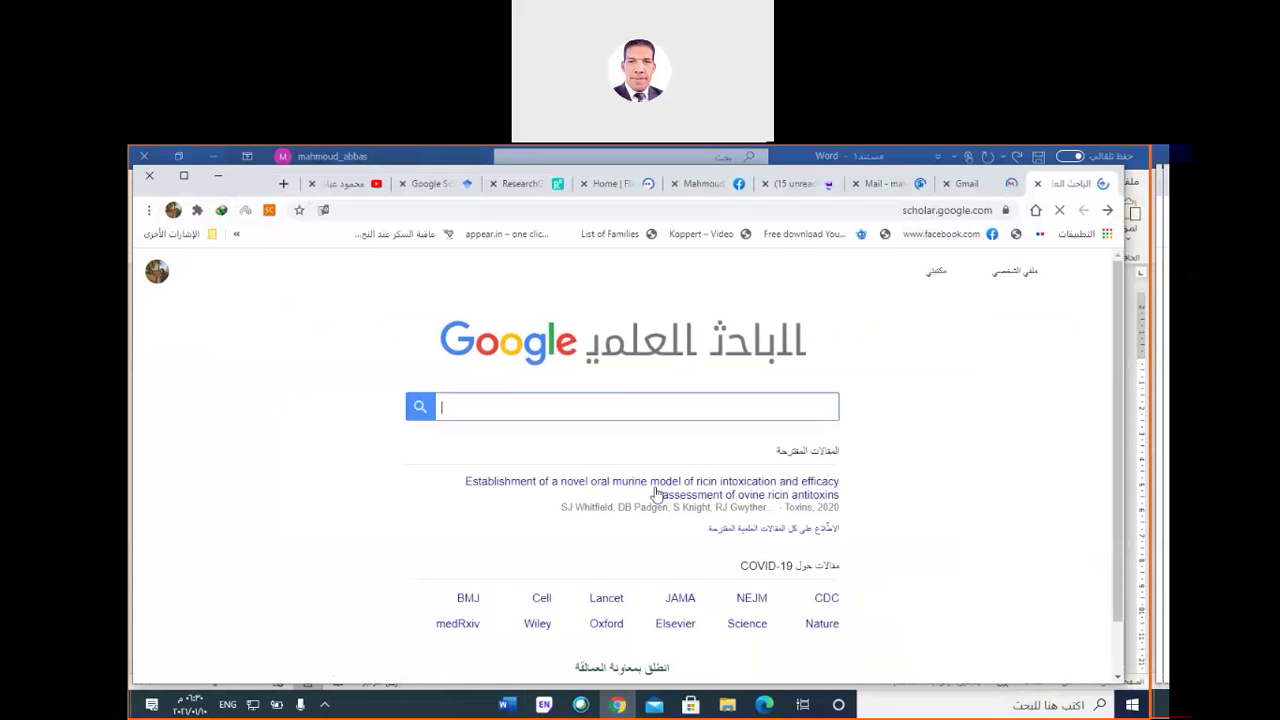
Examine the citation styles offered for Google Scholar's suggested ricin antitoxins article, and return to the Scholar search page.
click(656, 488)
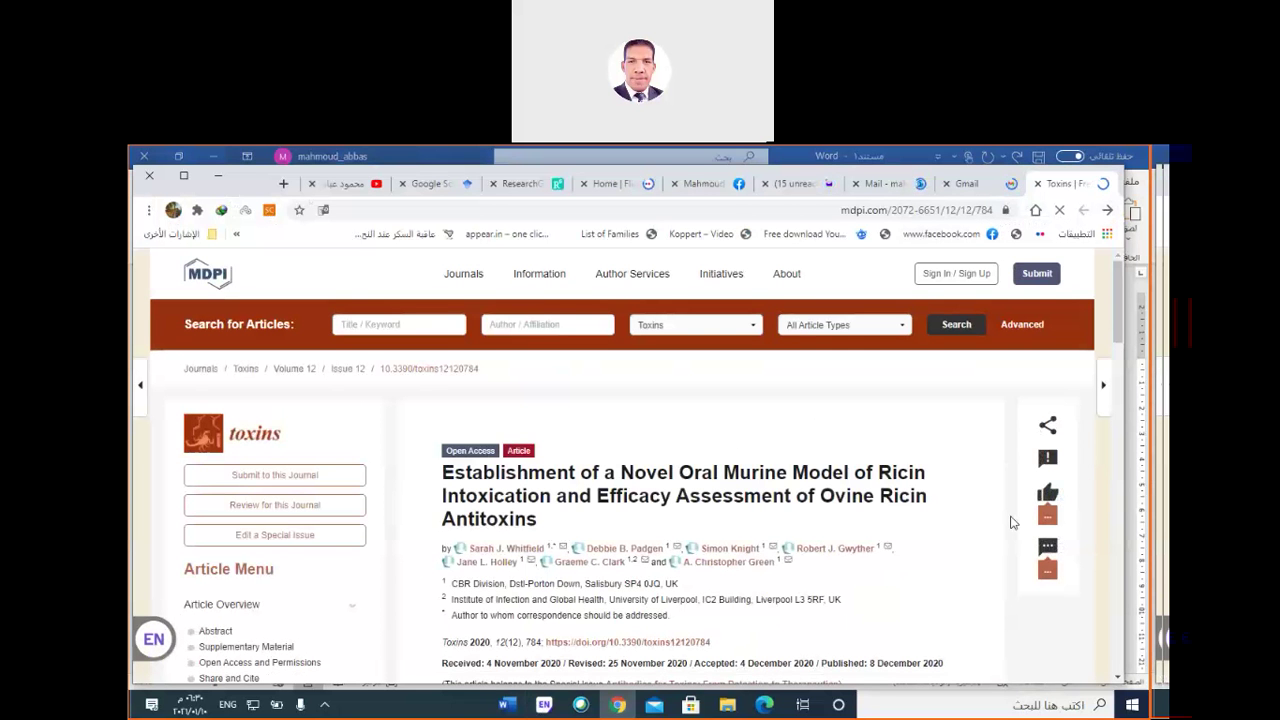
scroll(1010, 522, down, 1)
scroll(1012, 524, down, 1)
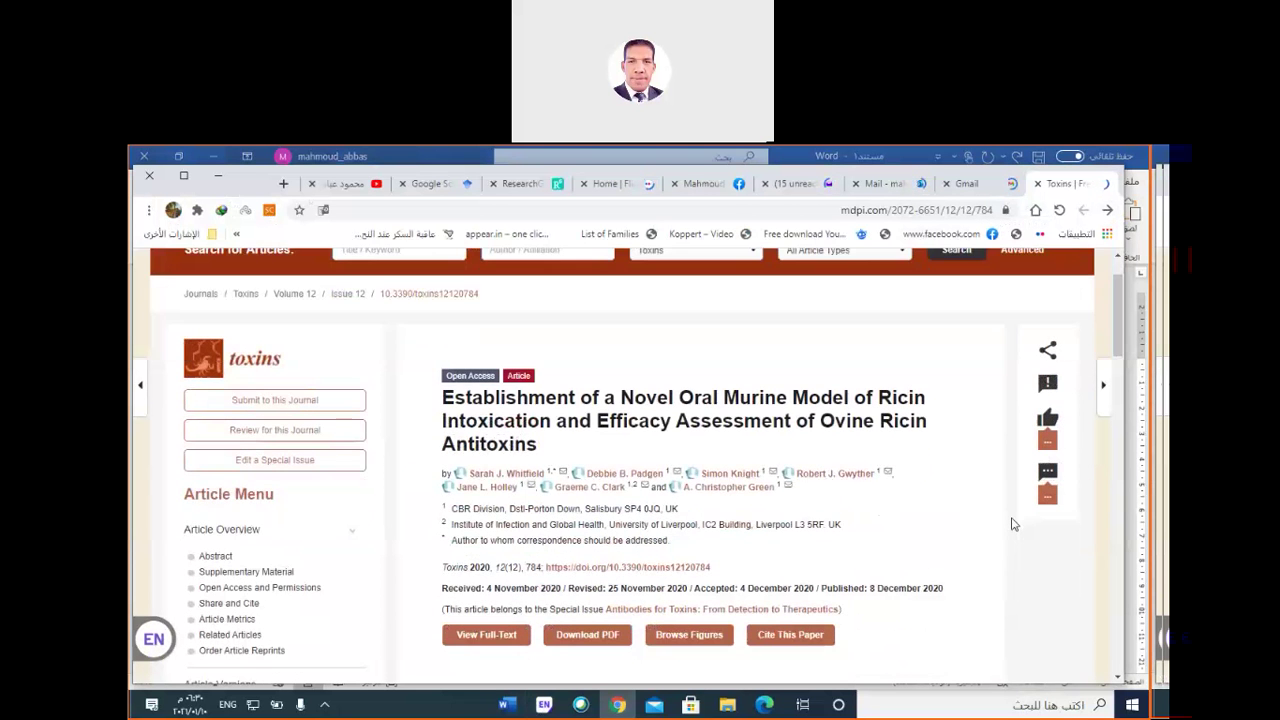
click(790, 635)
scroll(858, 486, down, 3)
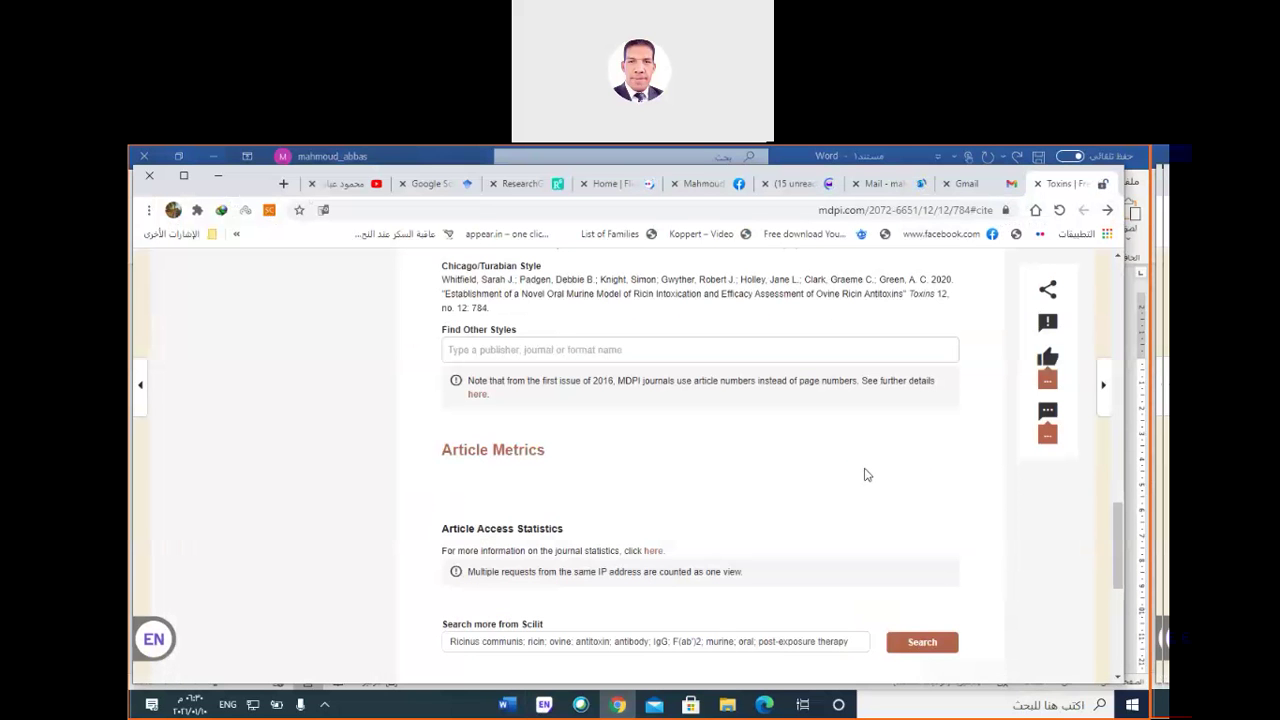
scroll(946, 425, up, 2)
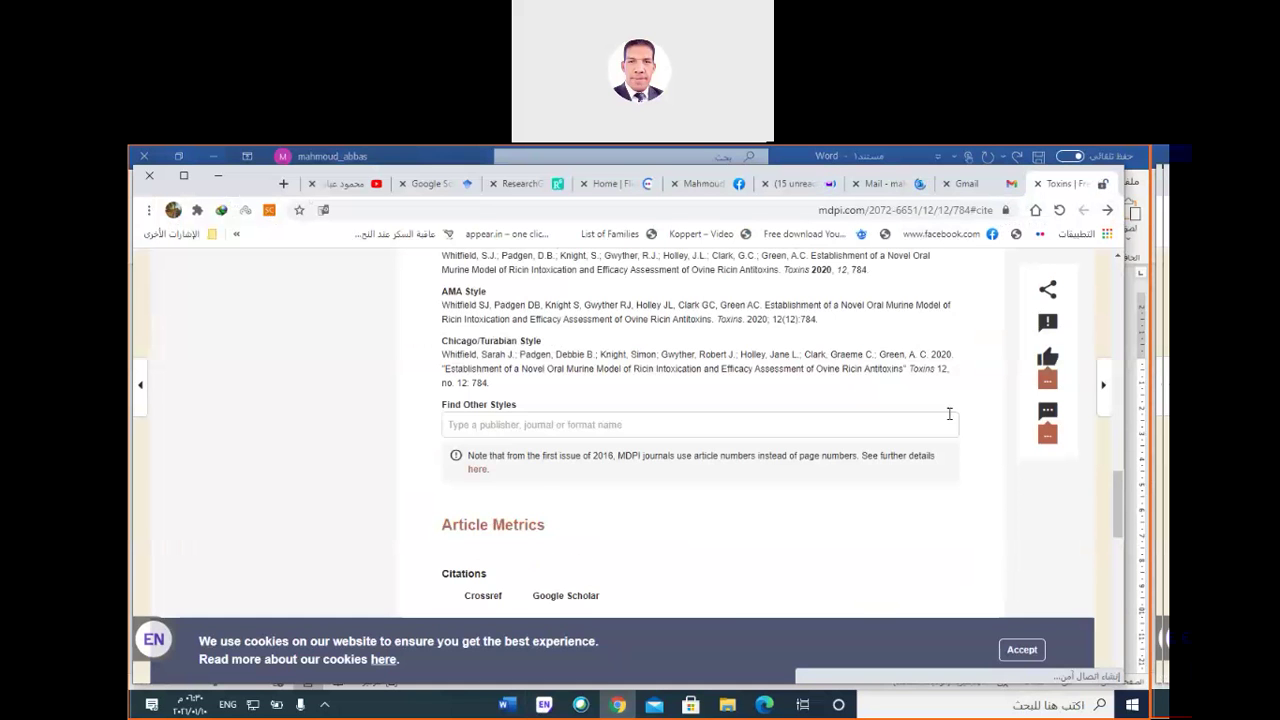
scroll(949, 415, down, 2)
scroll(949, 416, up, 1)
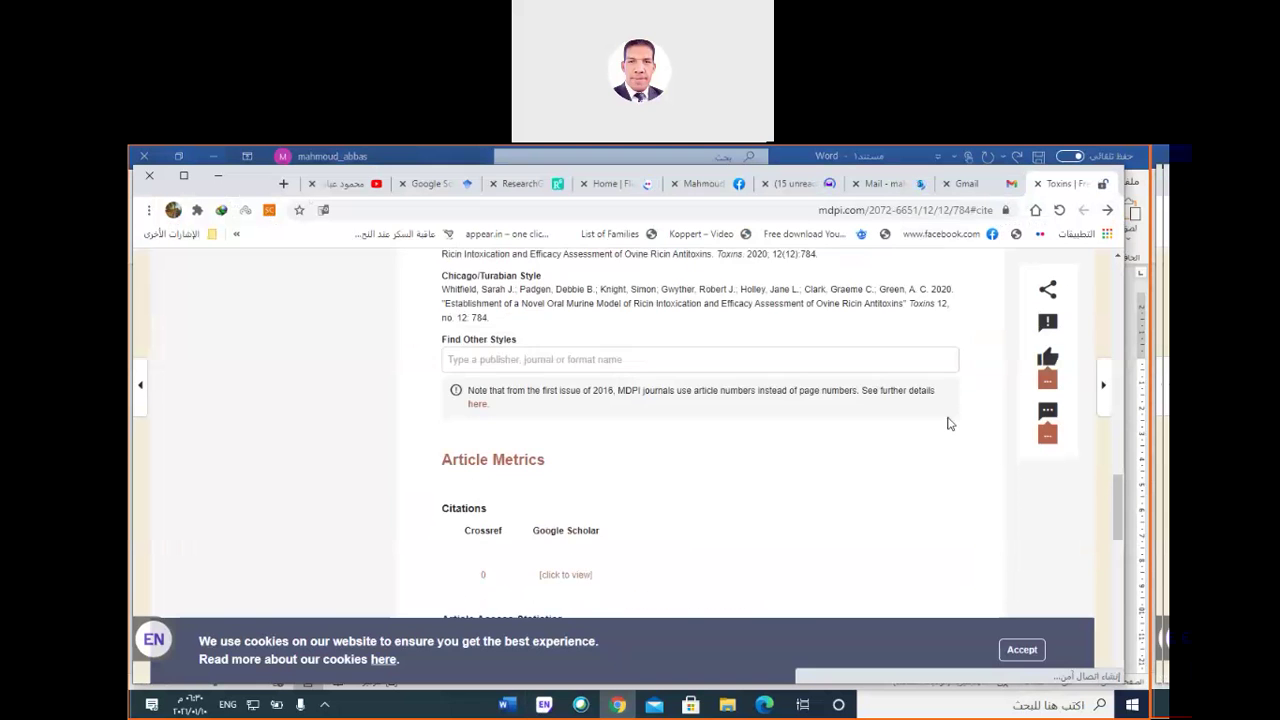
scroll(949, 424, up, 5)
click(1108, 211)
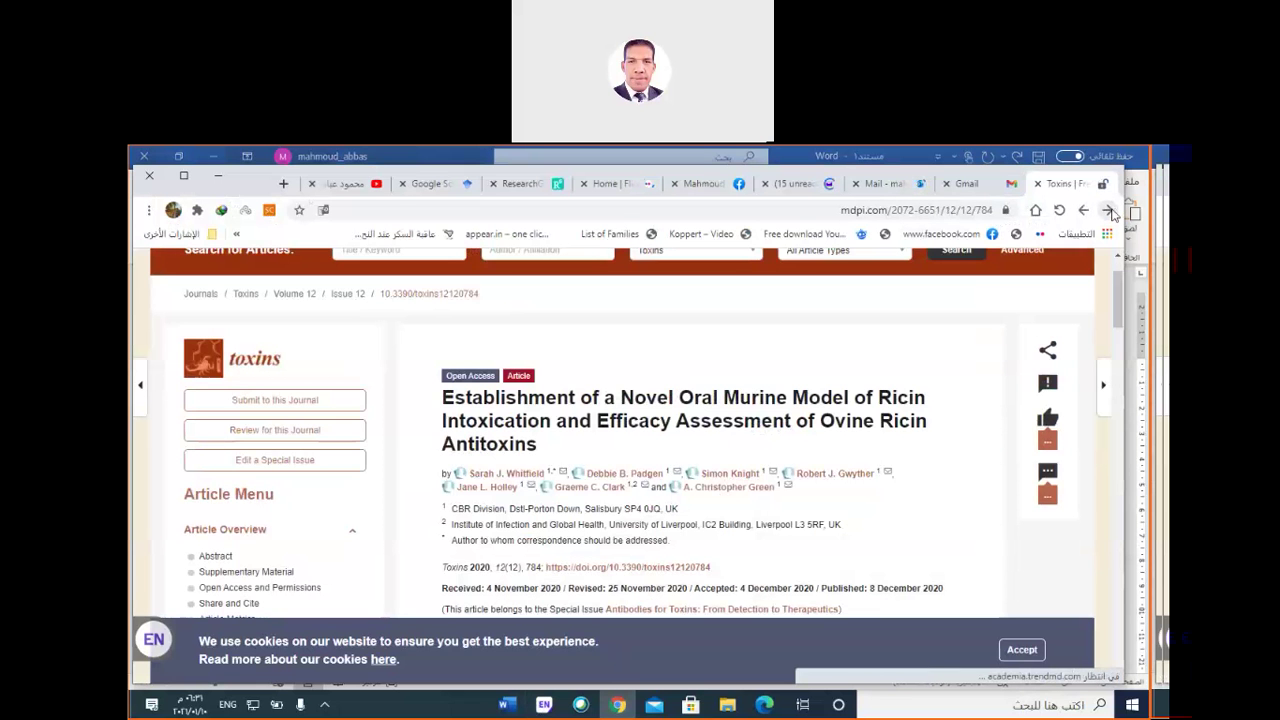
click(1109, 212)
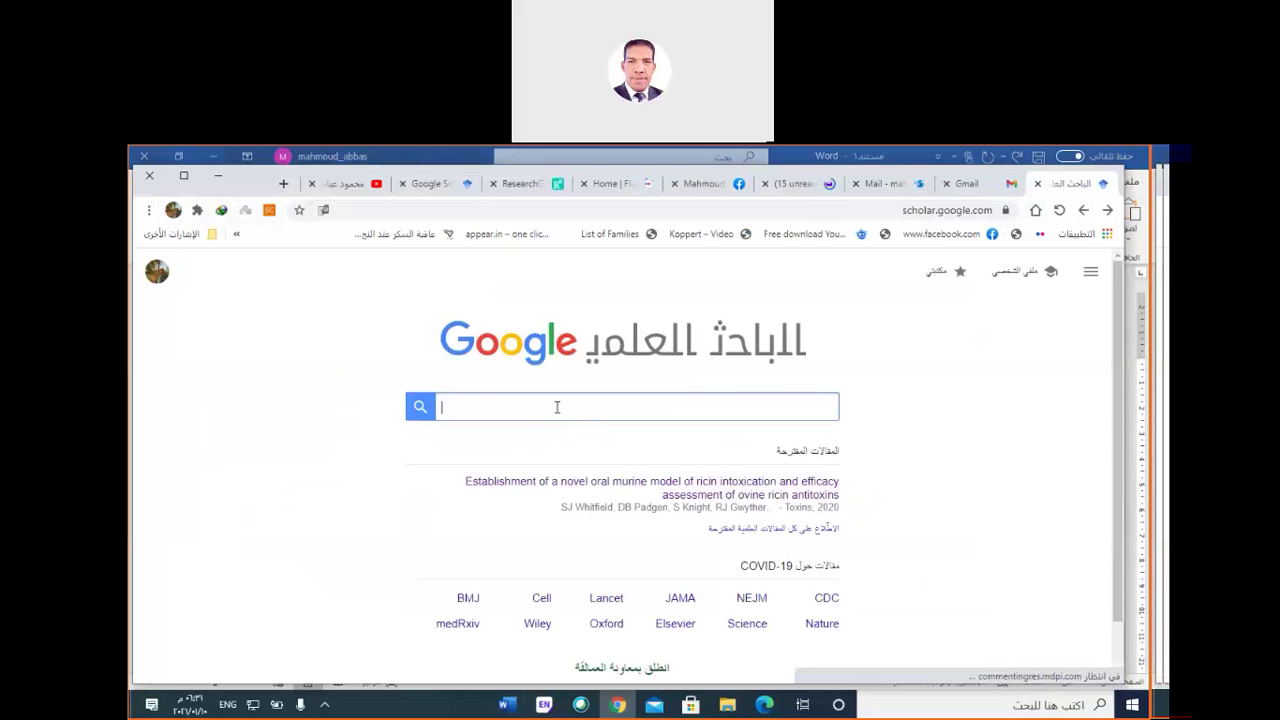
Search Google Scholar for "red palm weevil" and save the first result's EndNote import file to the desktop as scholar (1).
click(557, 407)
click(518, 430)
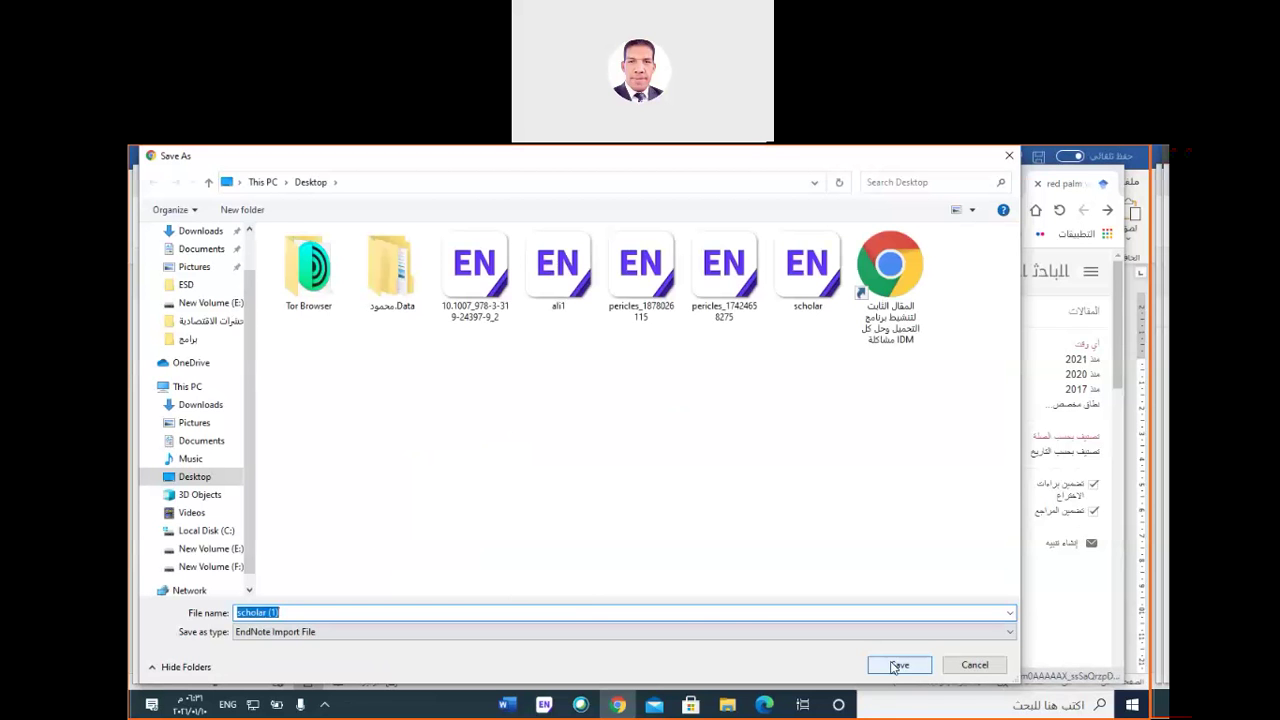
click(898, 665)
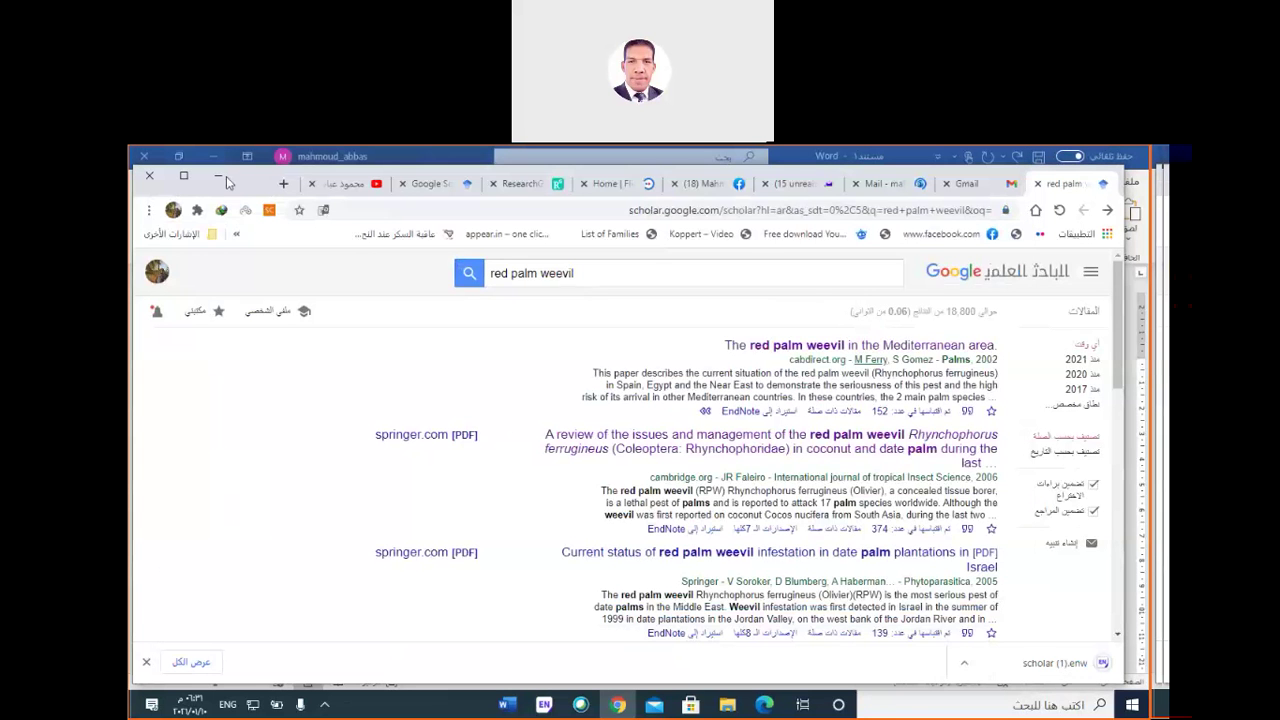
Minimise the open windows to reach the desktop.
click(220, 178)
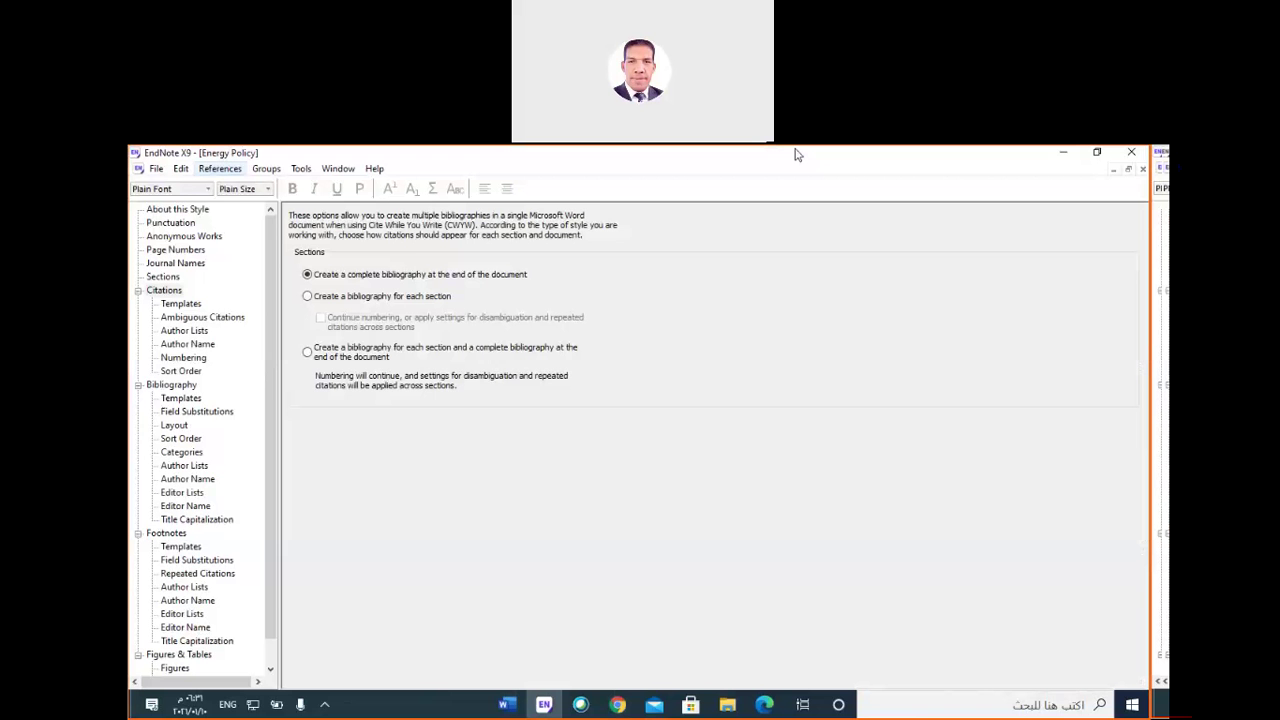
click(1058, 154)
click(1060, 156)
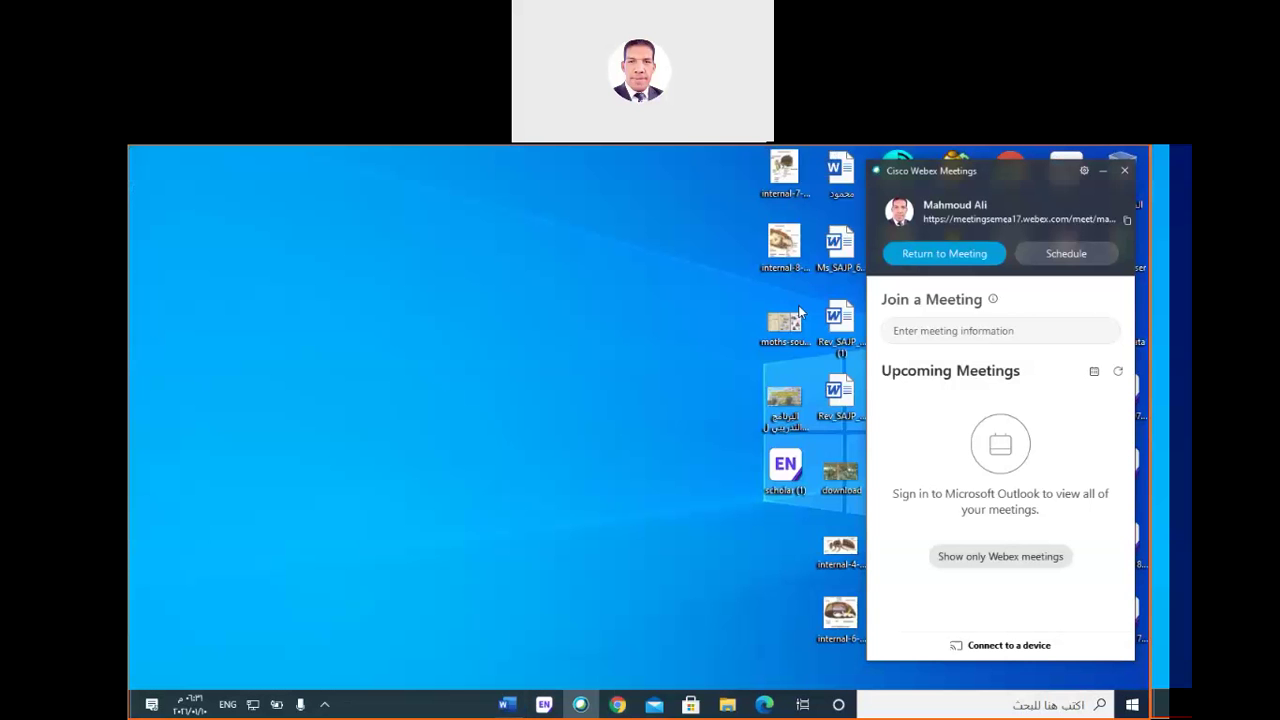
double_click(795, 482)
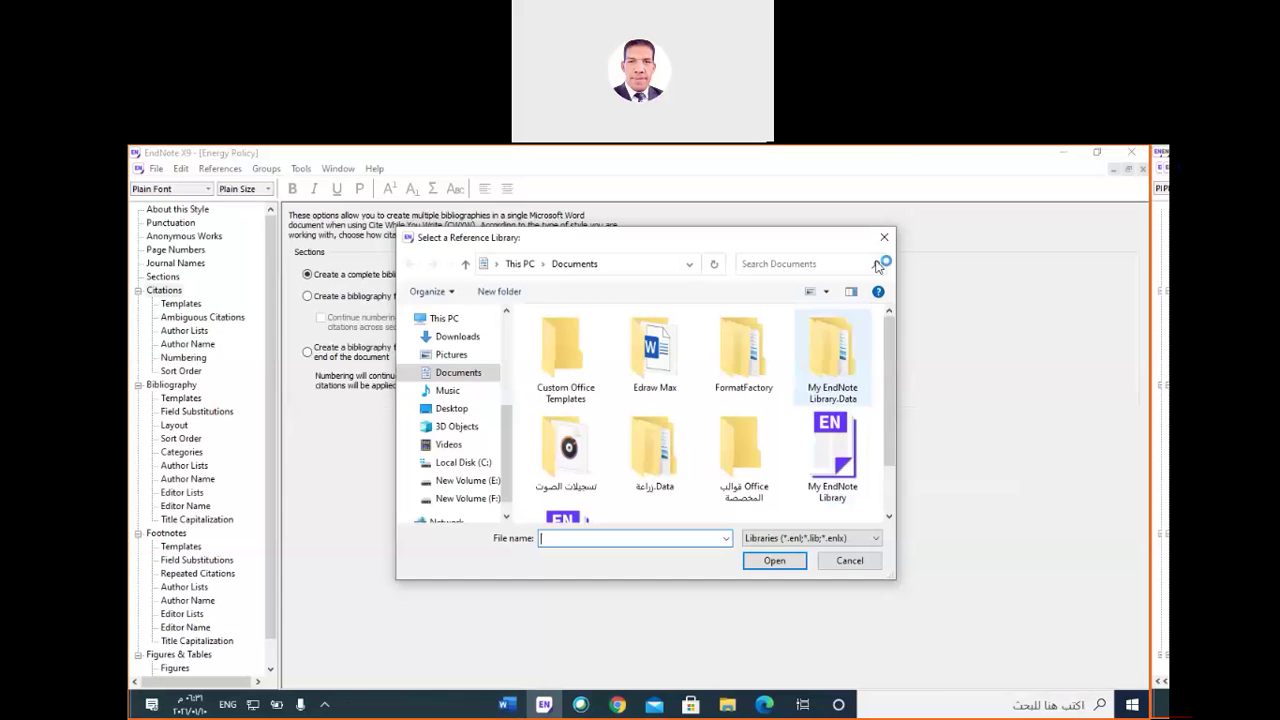
click(884, 237)
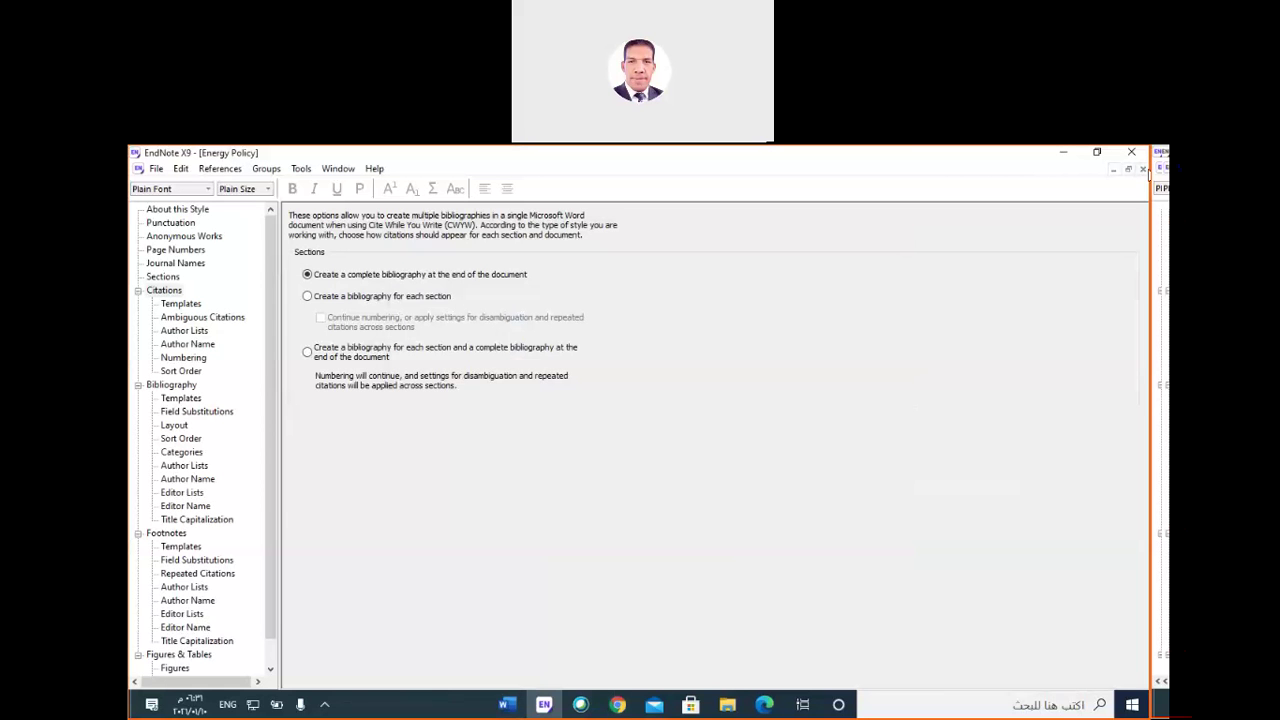
click(1058, 154)
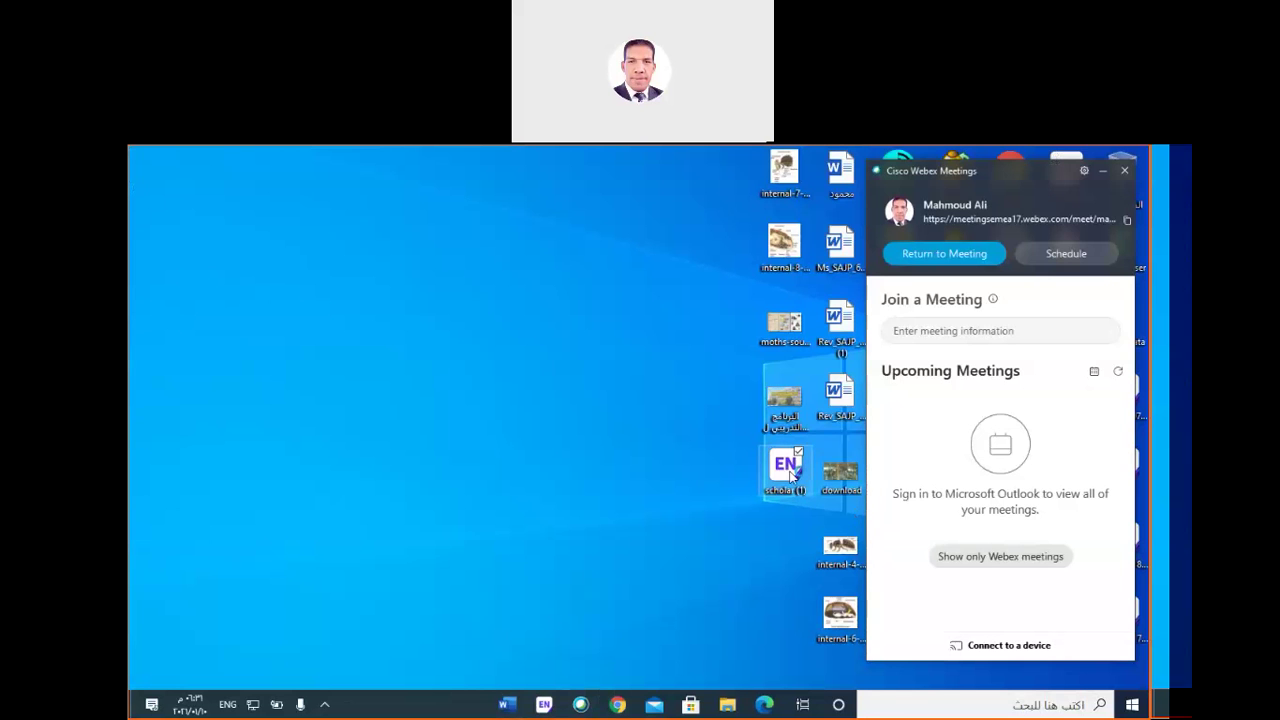
double_click(786, 467)
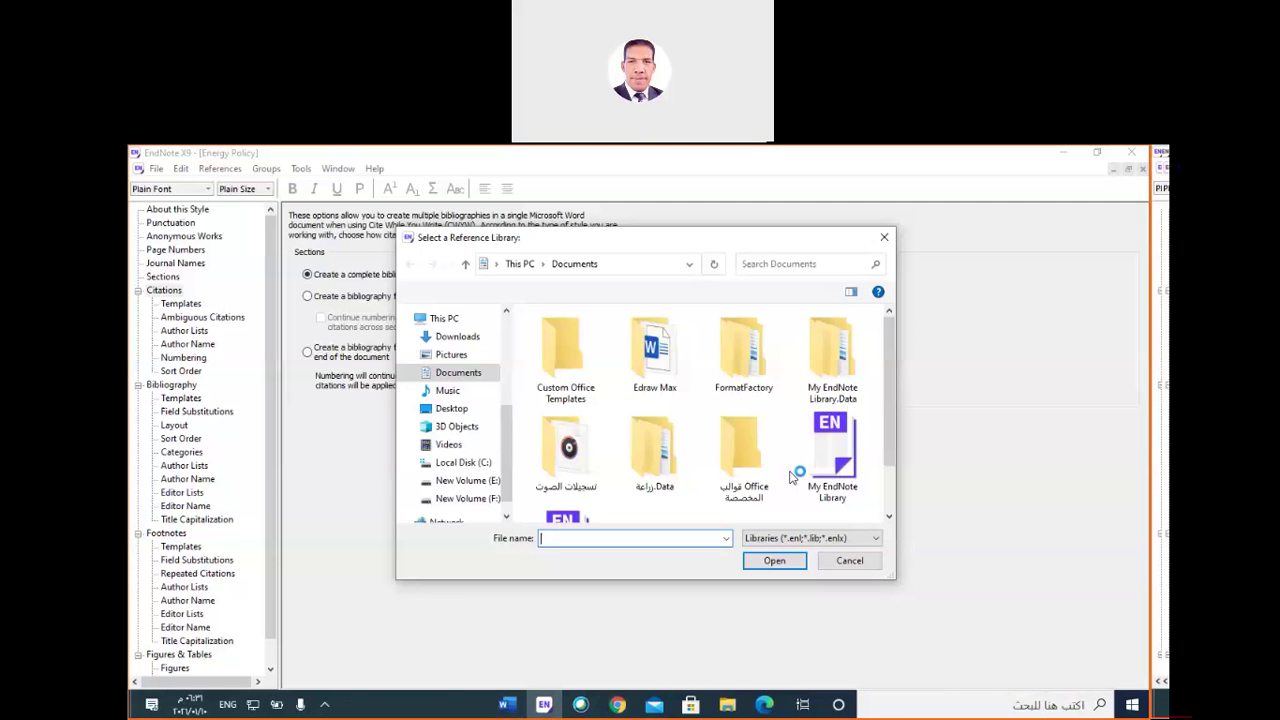
click(884, 237)
Close the Energy Policy style without saving its changes and import the desktop file scholar (1) into the زراعة EndNote library.
click(1143, 169)
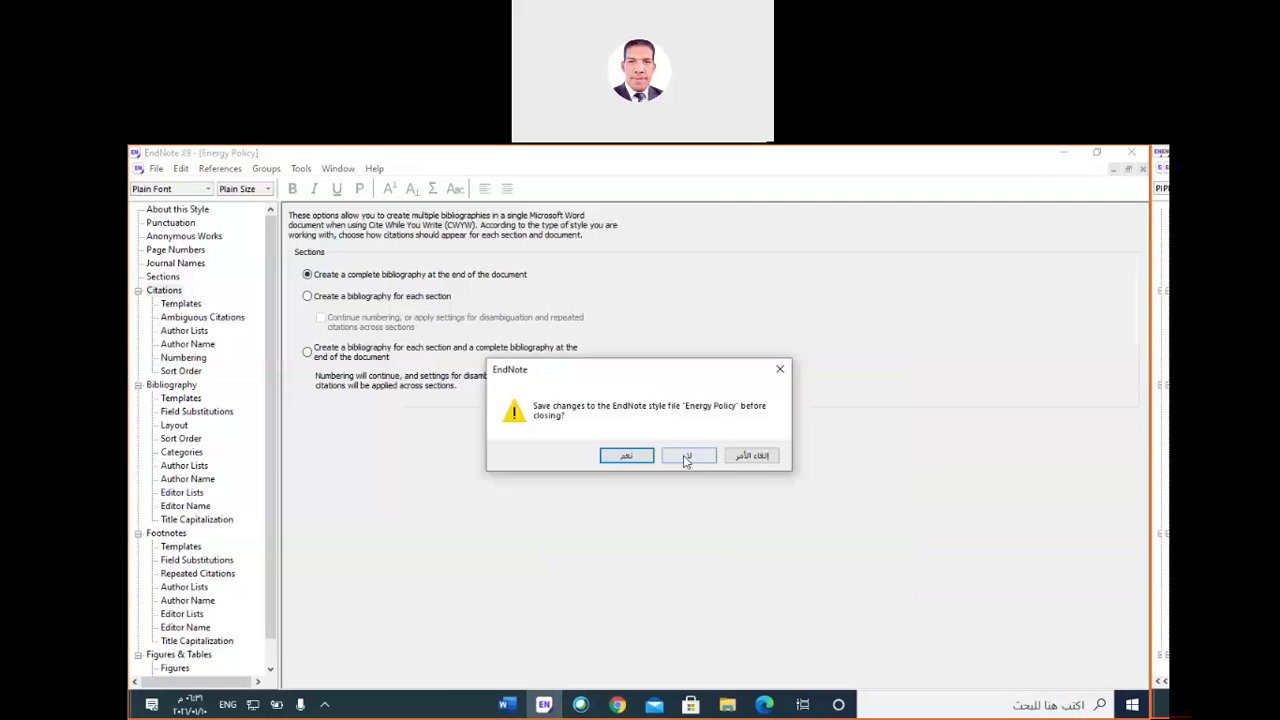
click(686, 458)
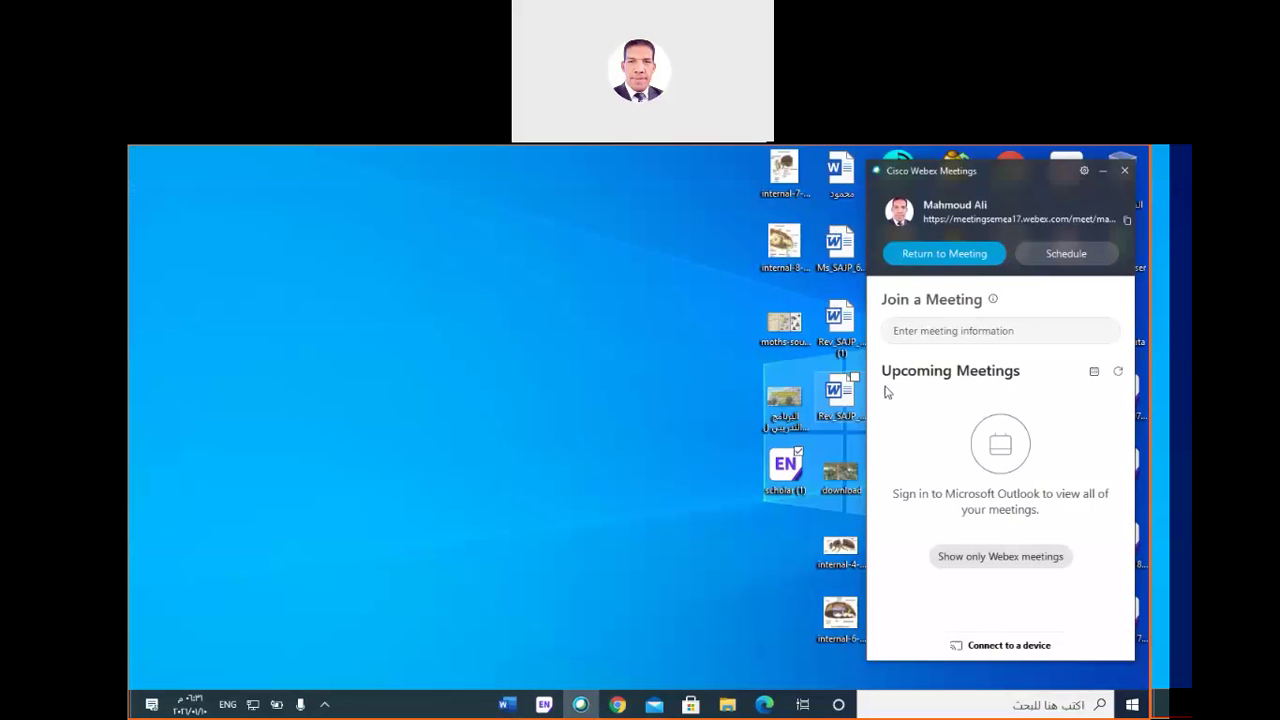
click(770, 480)
double_click(770, 480)
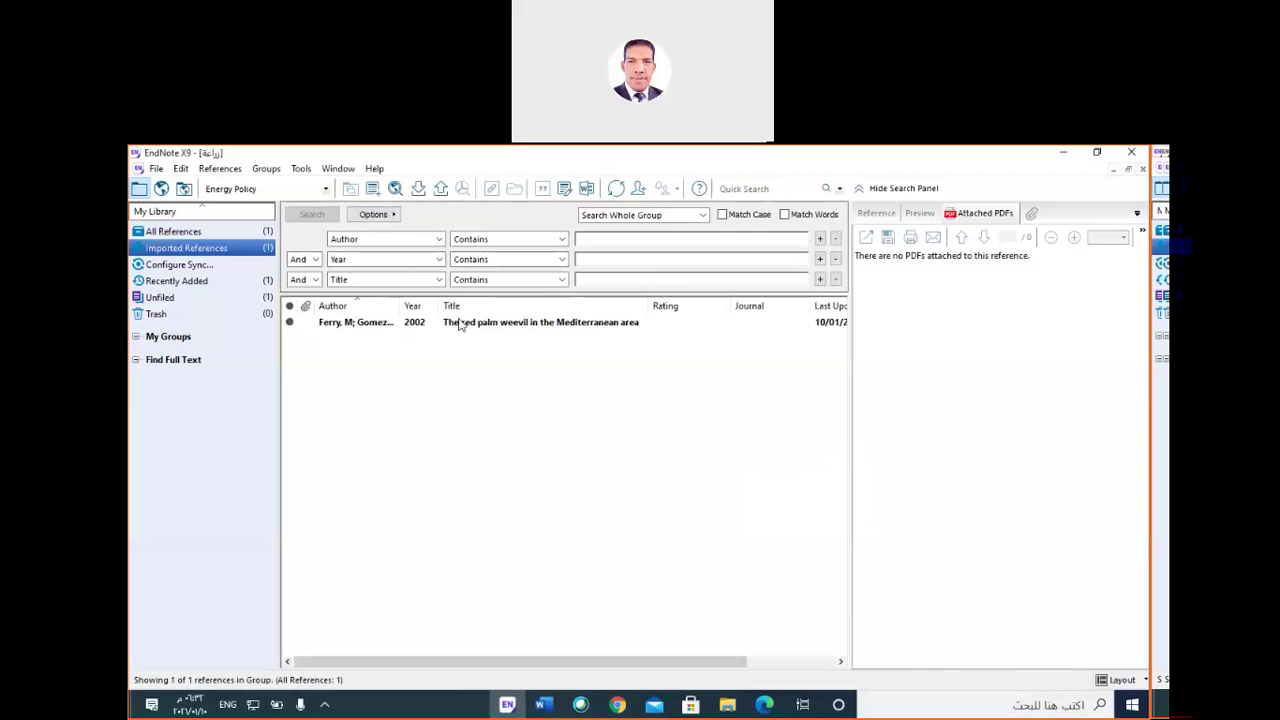
Select the imported red palm weevil reference in EndNote and insert it as a citation before "A honey bee" in the Word document.
click(426, 323)
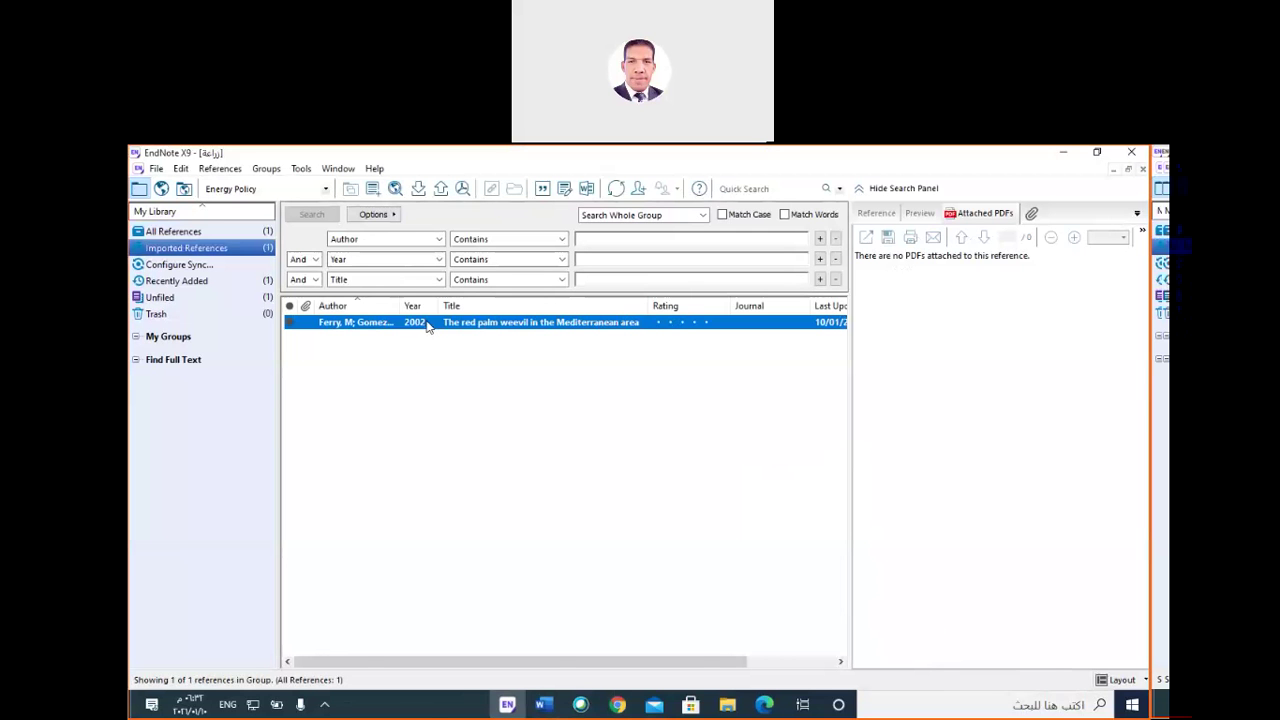
click(558, 706)
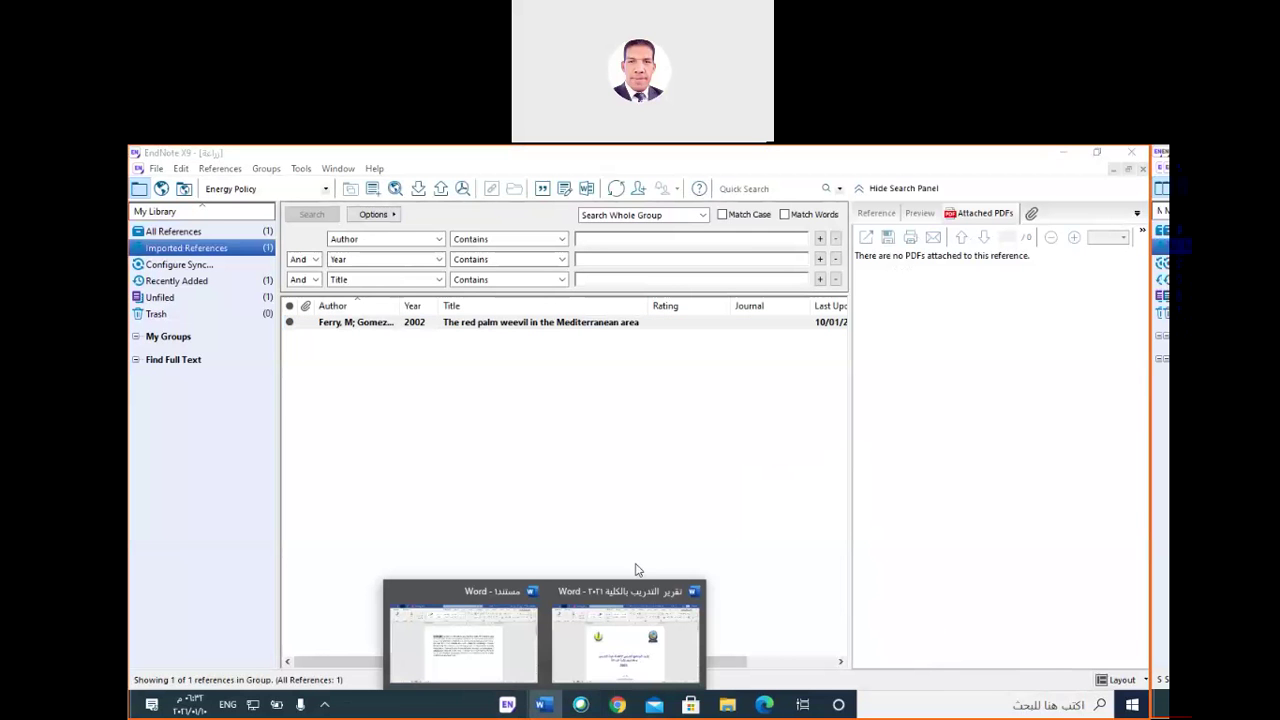
click(528, 651)
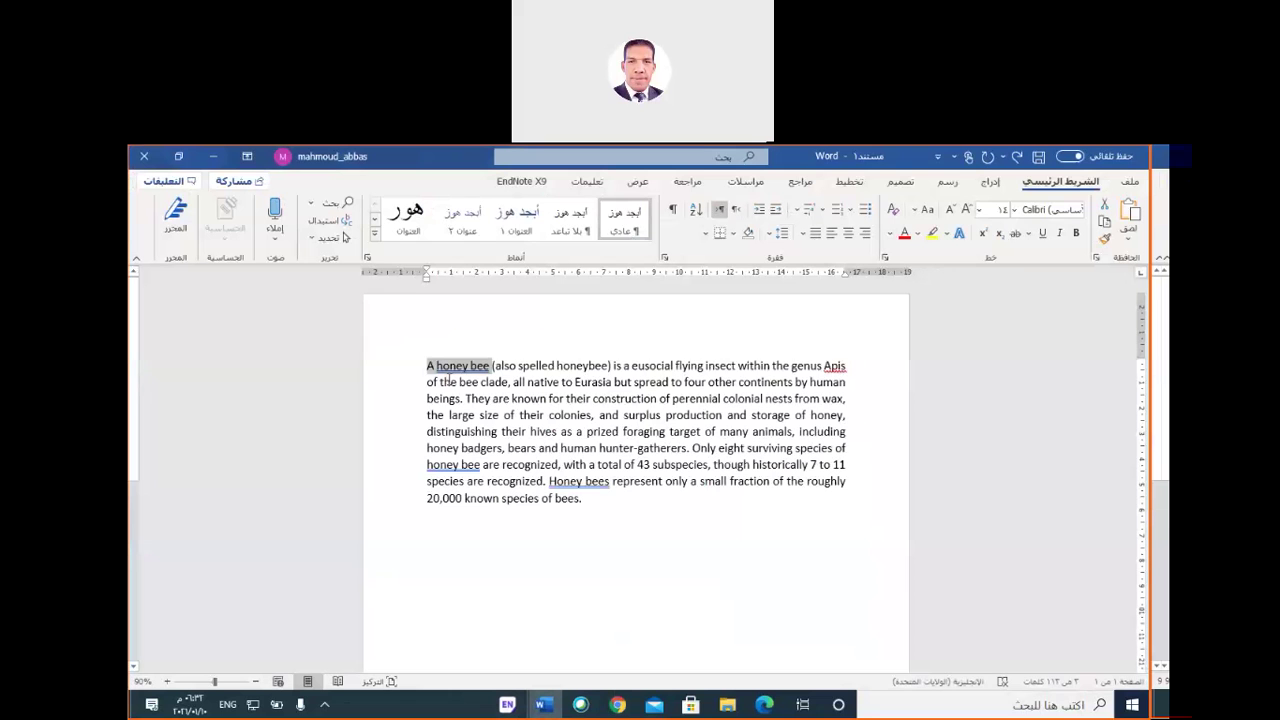
click(424, 368)
click(425, 367)
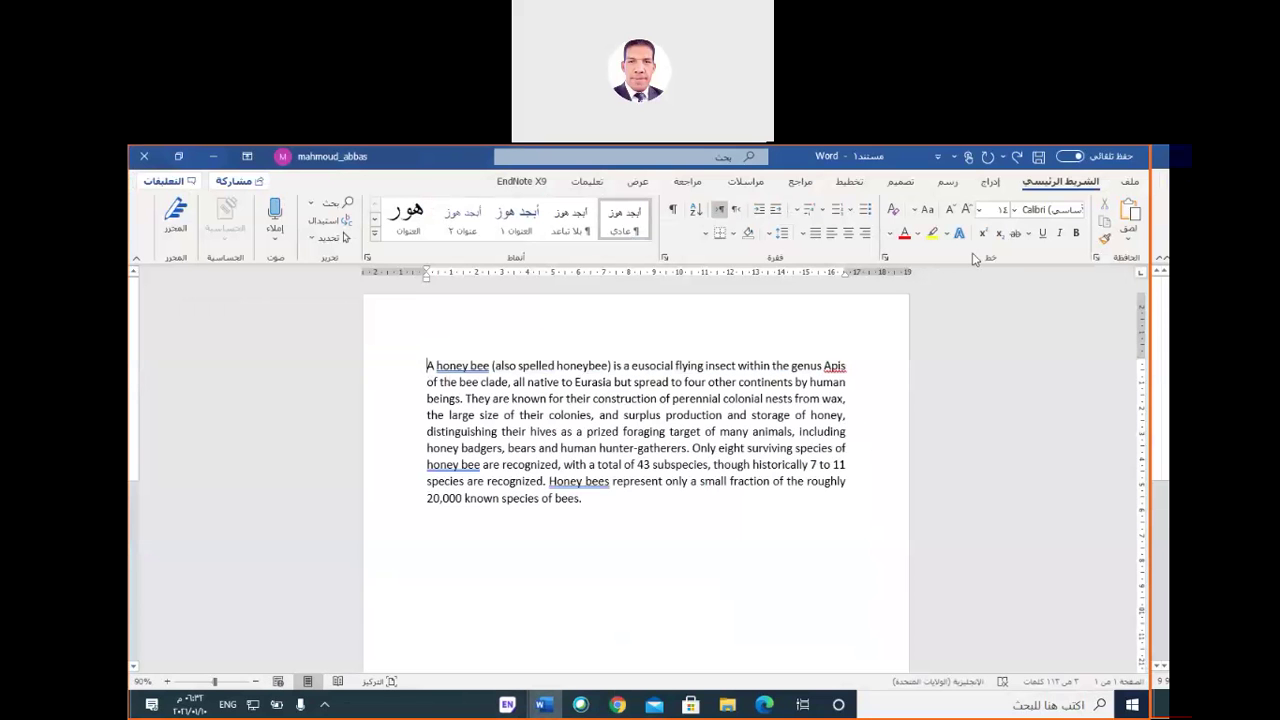
click(521, 186)
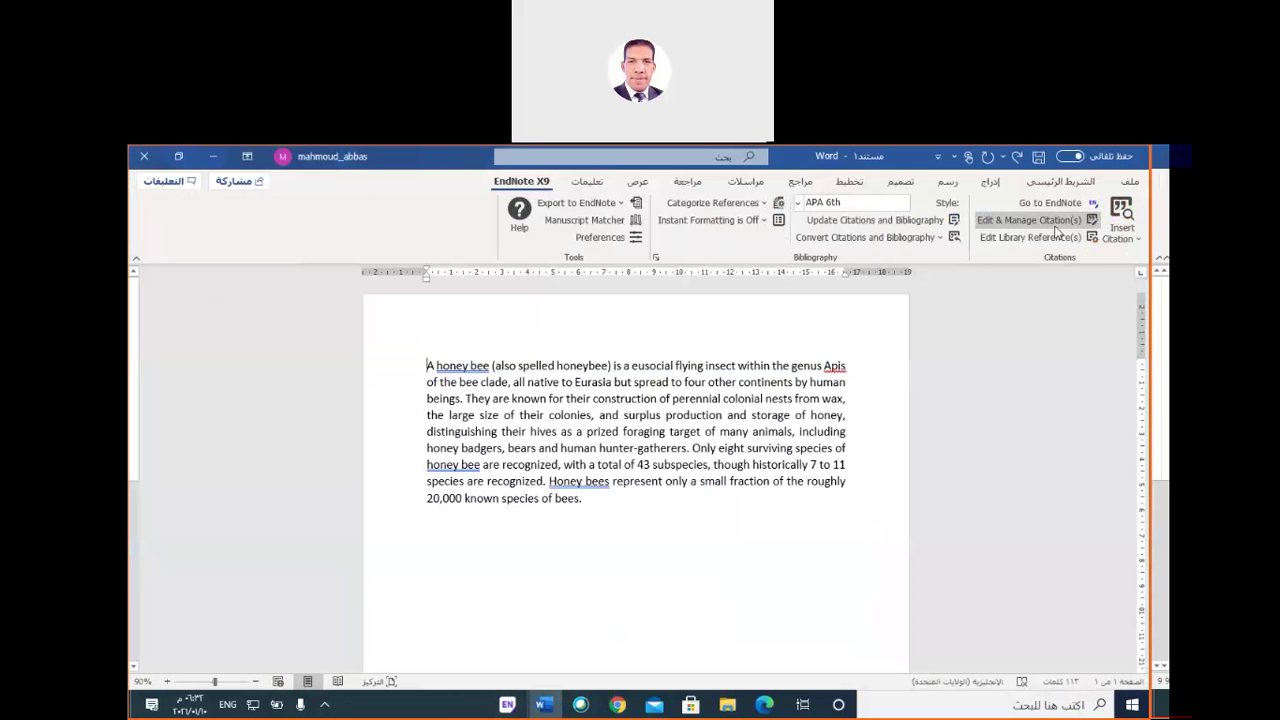
click(1131, 241)
click(1098, 279)
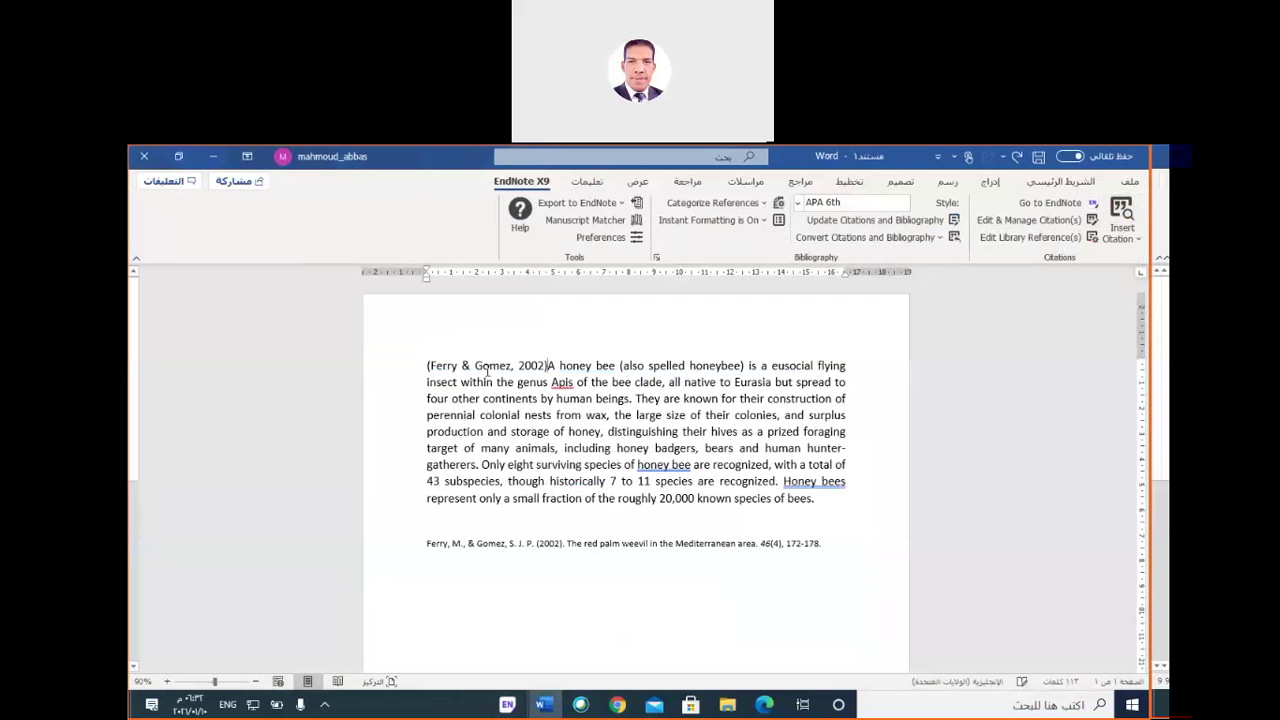
Make the inserted in-text citation at the start of the paragraph bold.
click(466, 363)
click(466, 363)
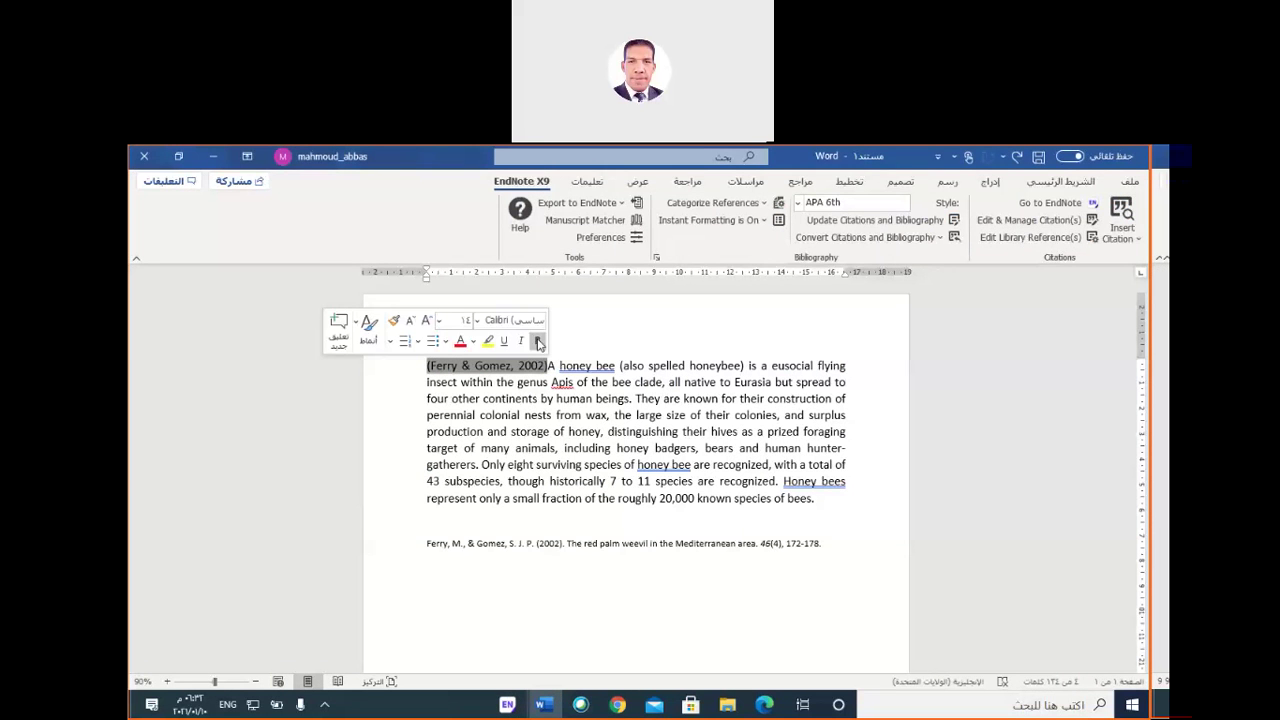
click(538, 342)
click(589, 388)
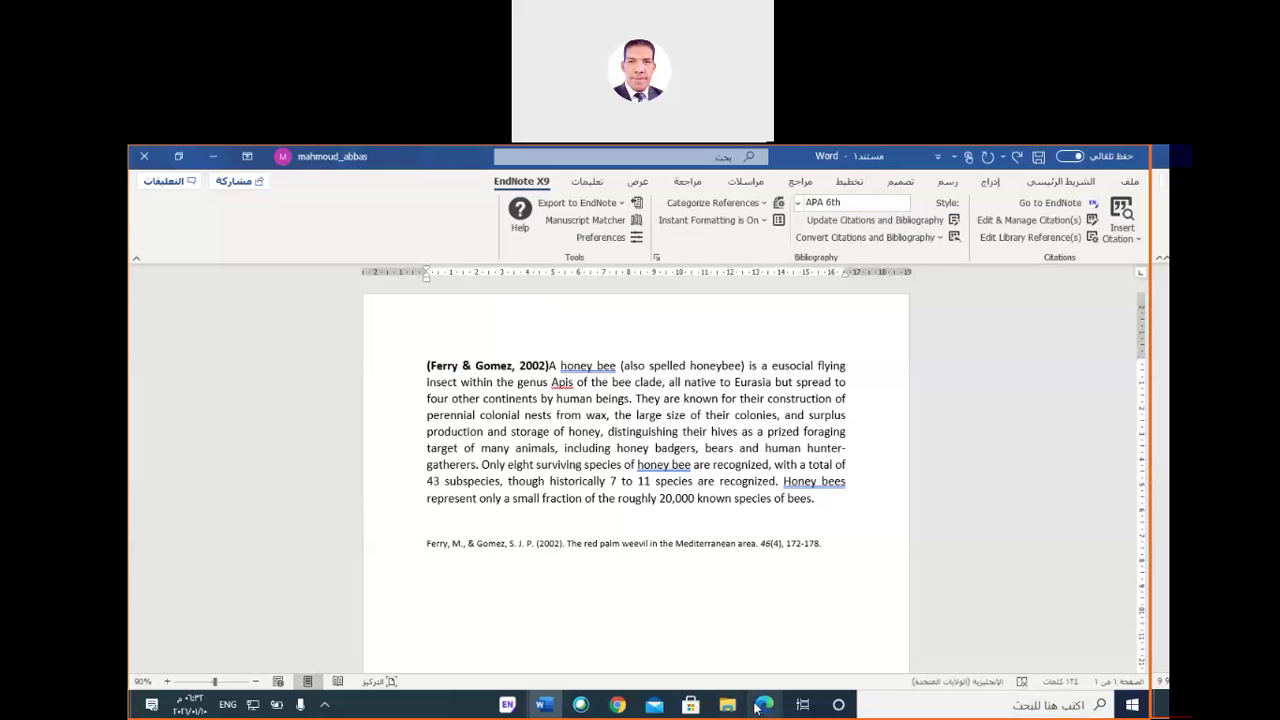
Select the citation again, switch to EndNote, open the Energy Policy output style for editing and show its in-text citation templates.
double_click(463, 366)
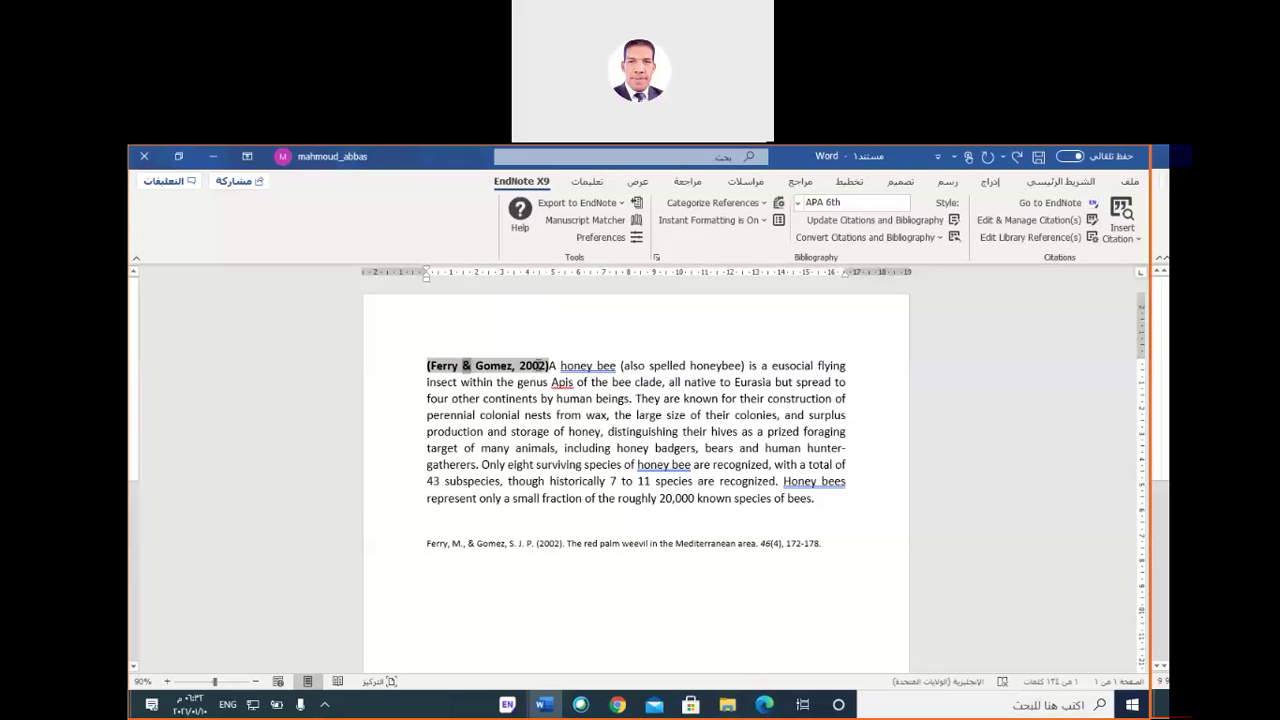
click(507, 706)
click(180, 169)
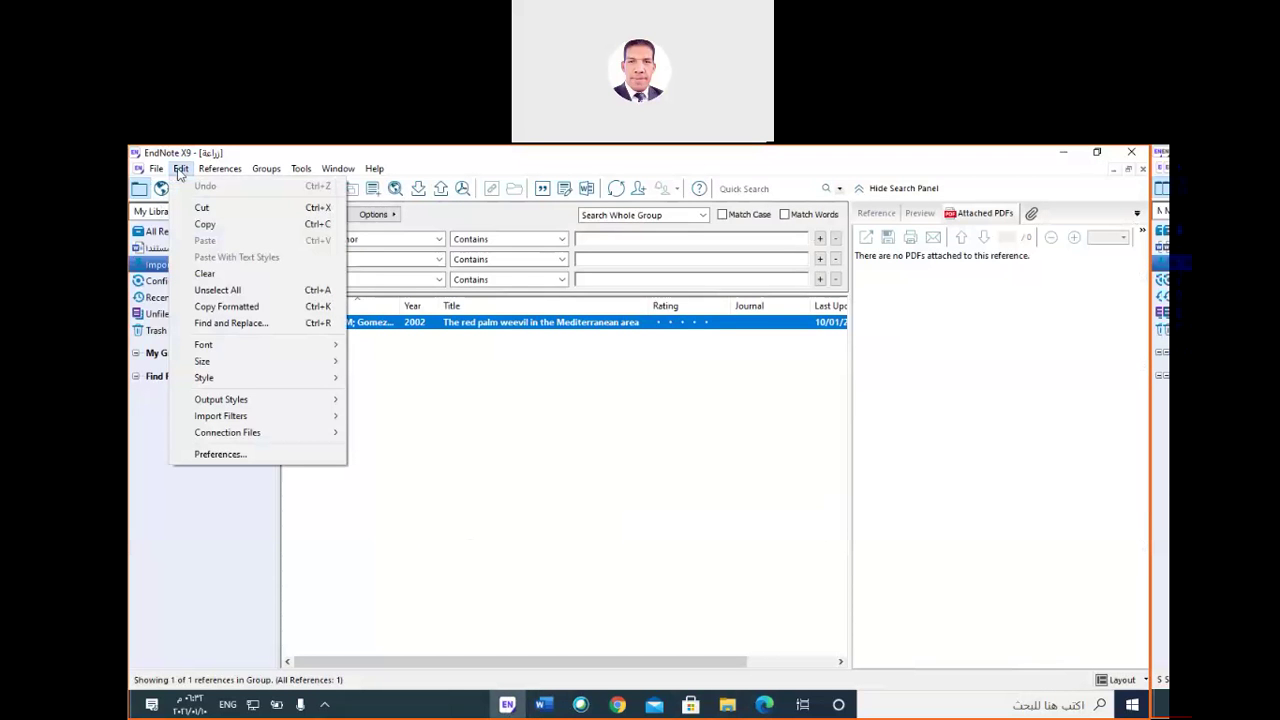
mouse_move(250, 399)
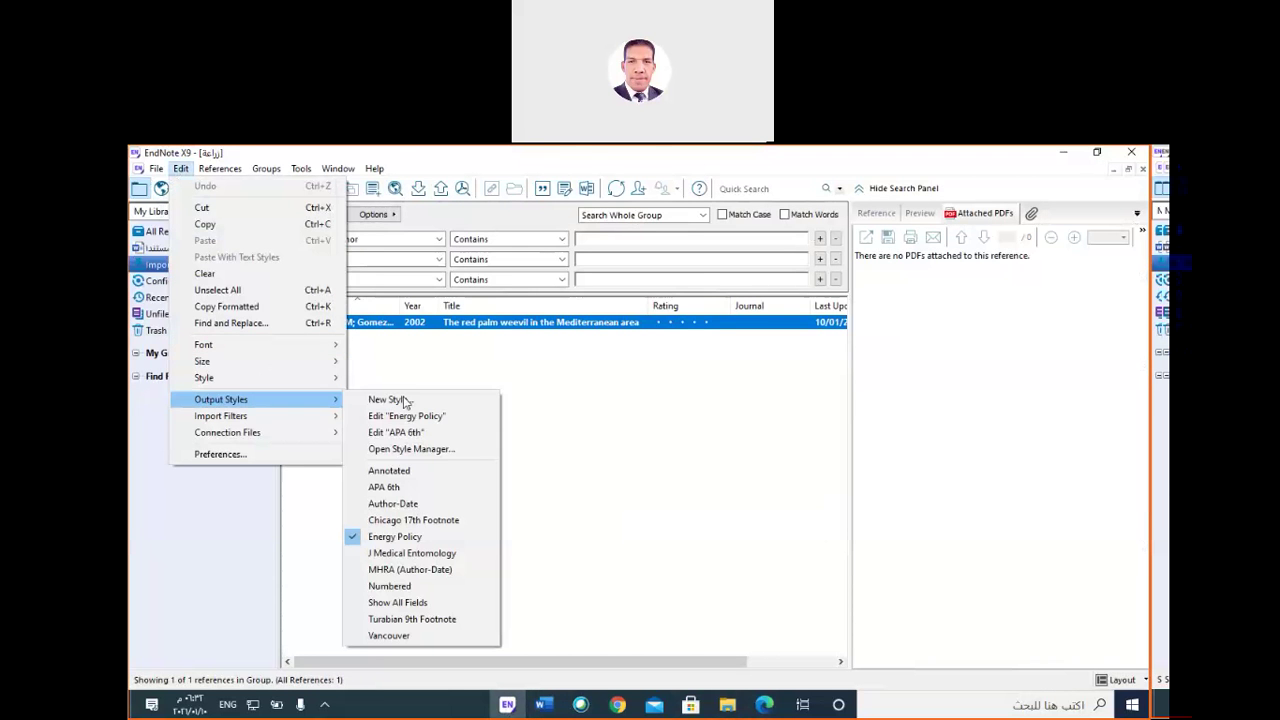
click(420, 416)
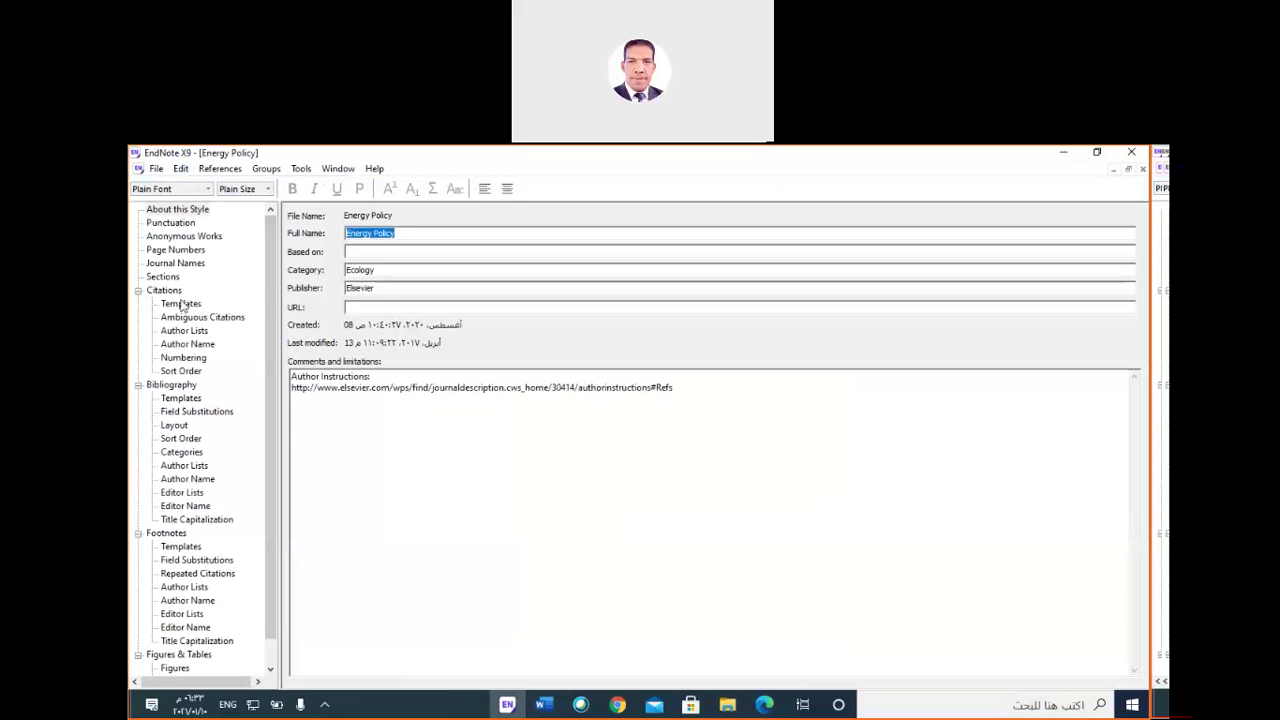
click(175, 294)
click(182, 304)
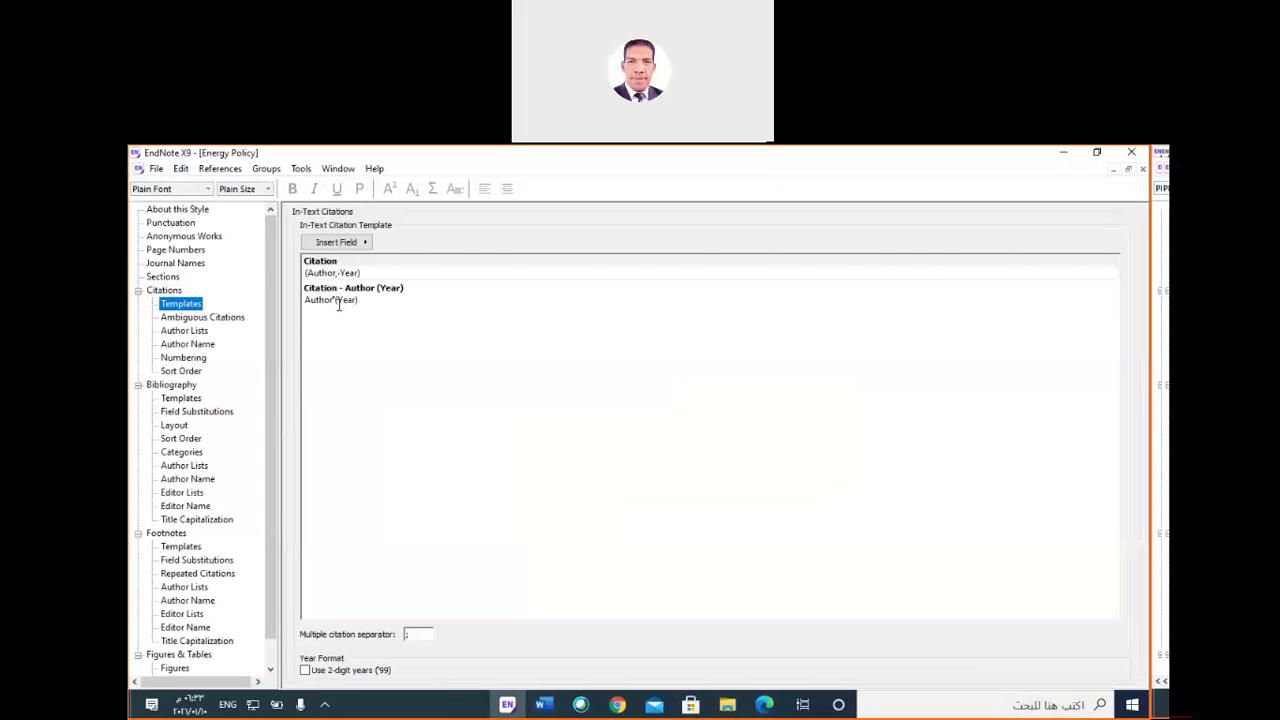
In the ambiguous citation settings, include the author initials or full name with Full Names format, and keep the letter format 2000a, b.
double_click(407, 634)
click(414, 634)
click(223, 321)
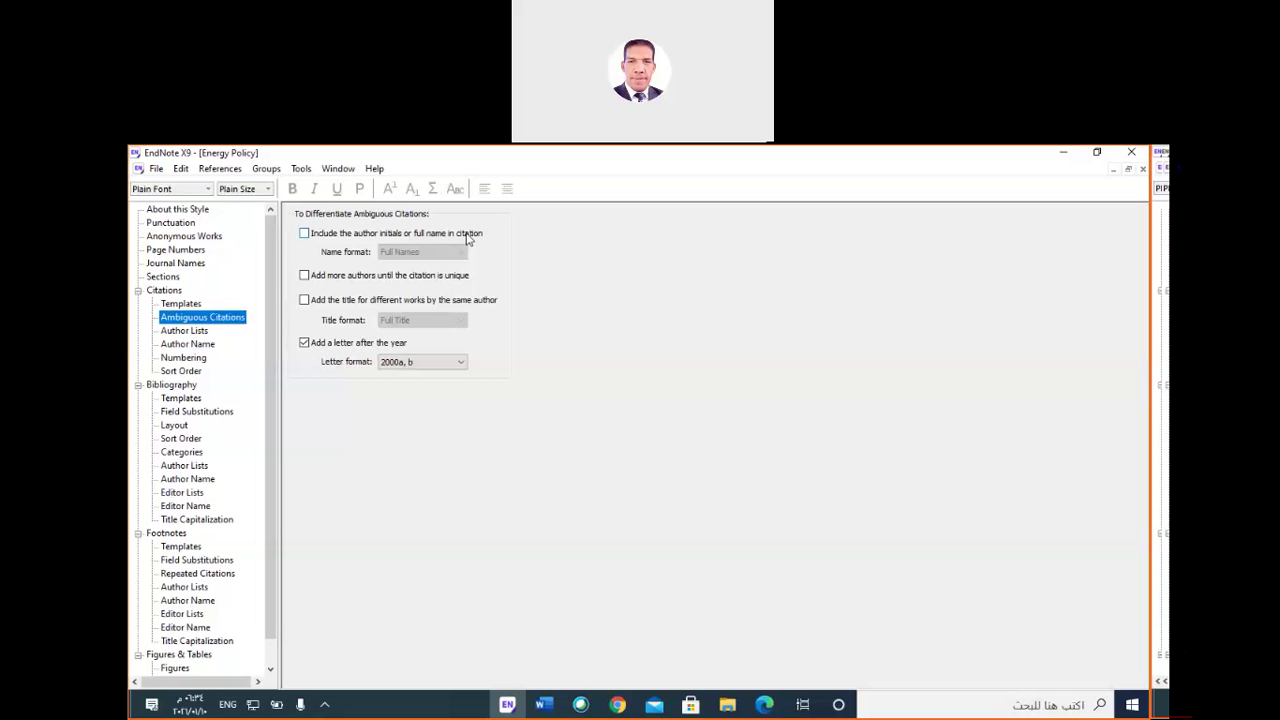
click(310, 236)
click(405, 252)
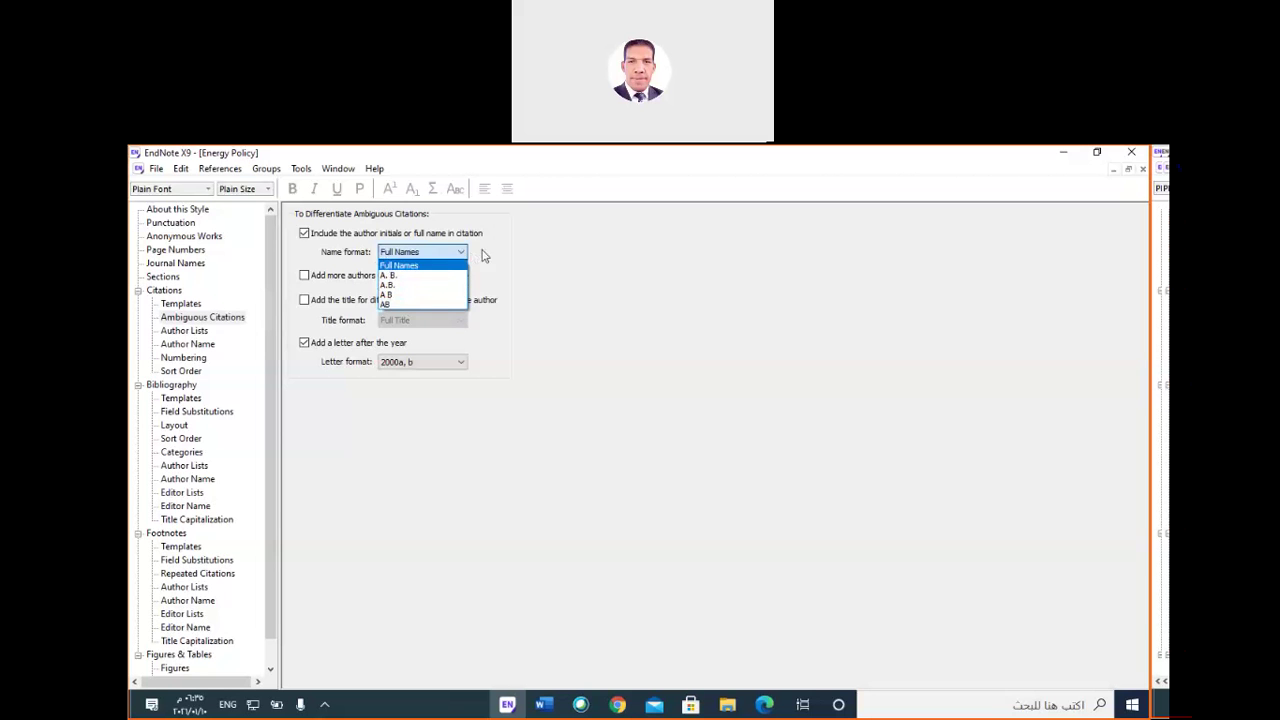
click(484, 254)
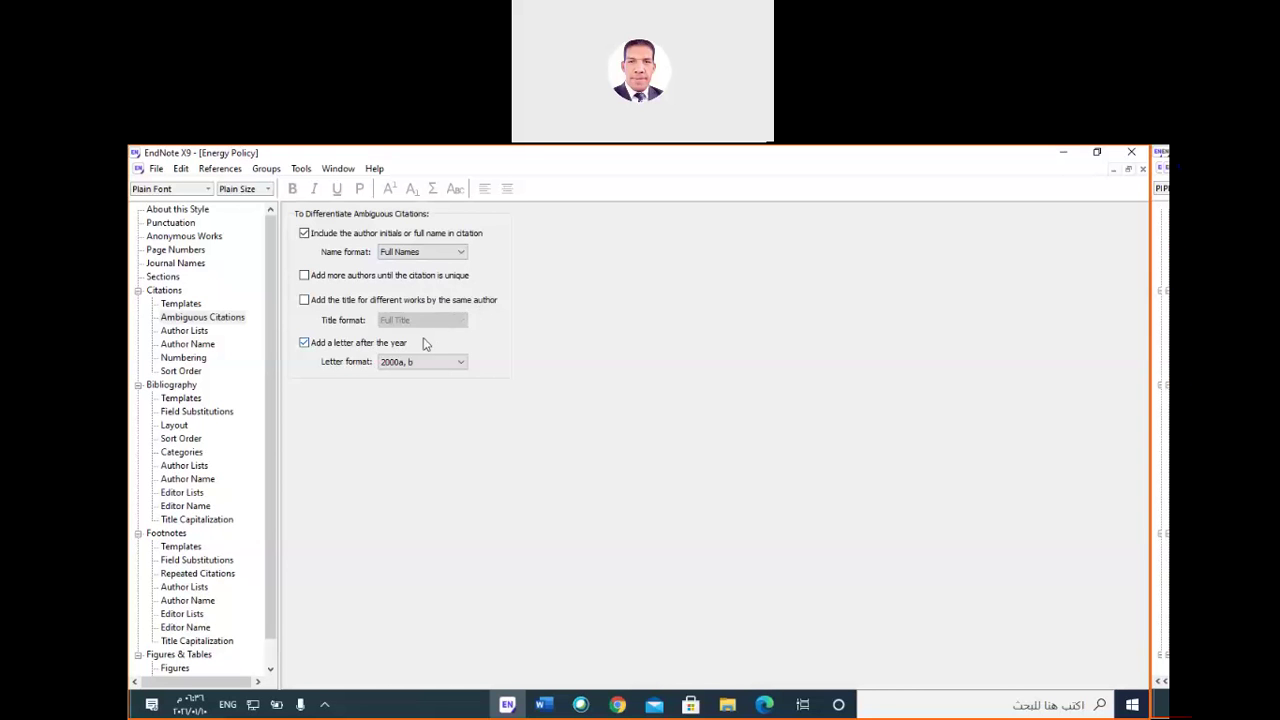
click(424, 362)
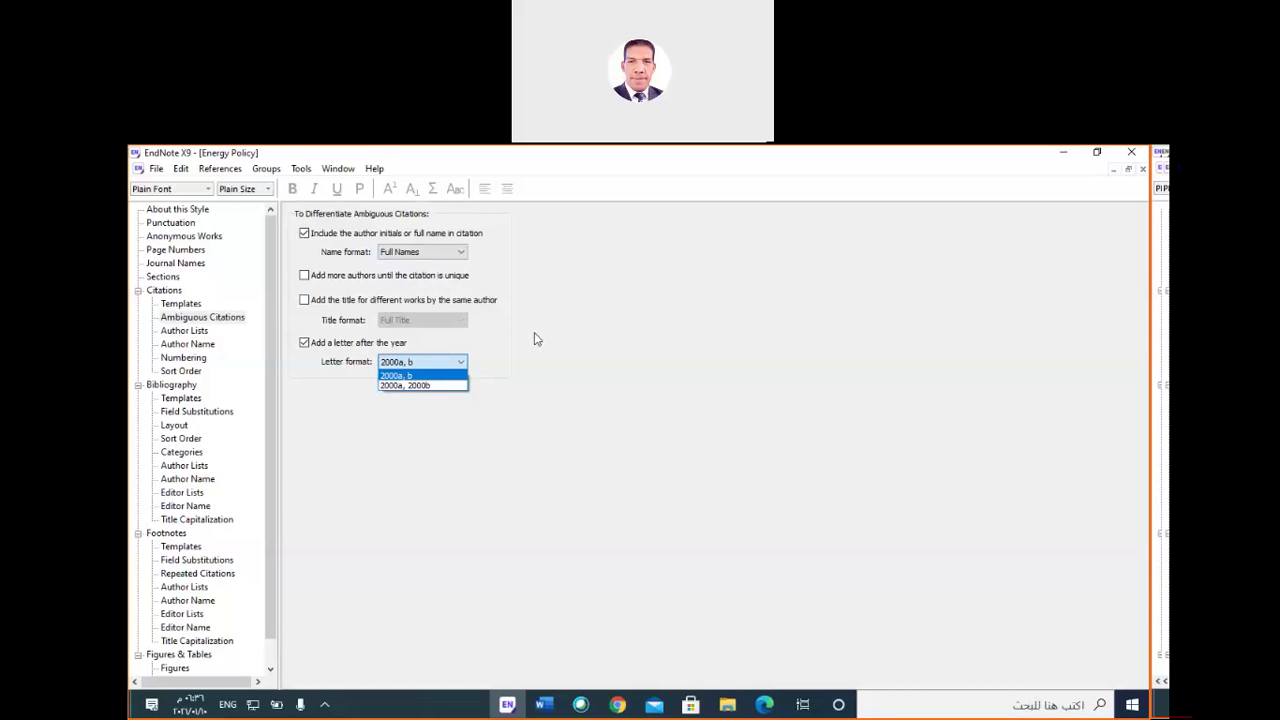
click(496, 361)
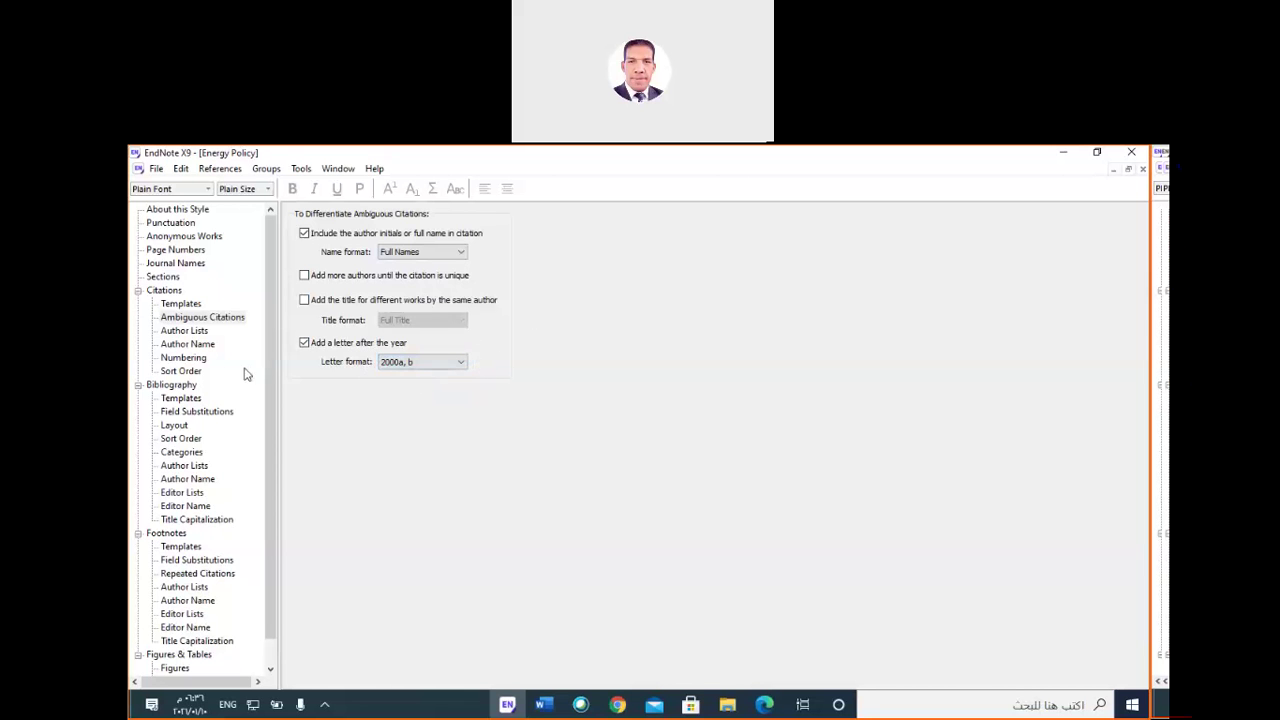
Show the citation author list settings, check the author separator in the Word document's in-text citation, and return to EndNote.
click(184, 331)
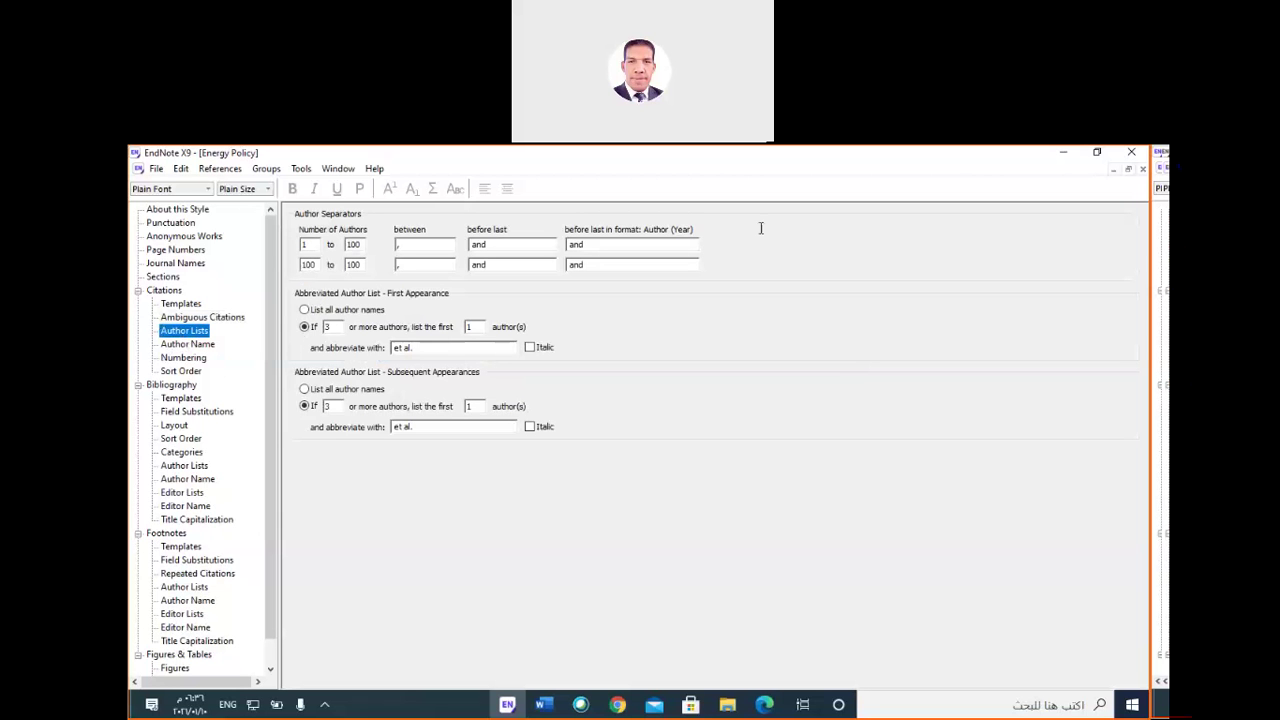
mouse_move(543, 707)
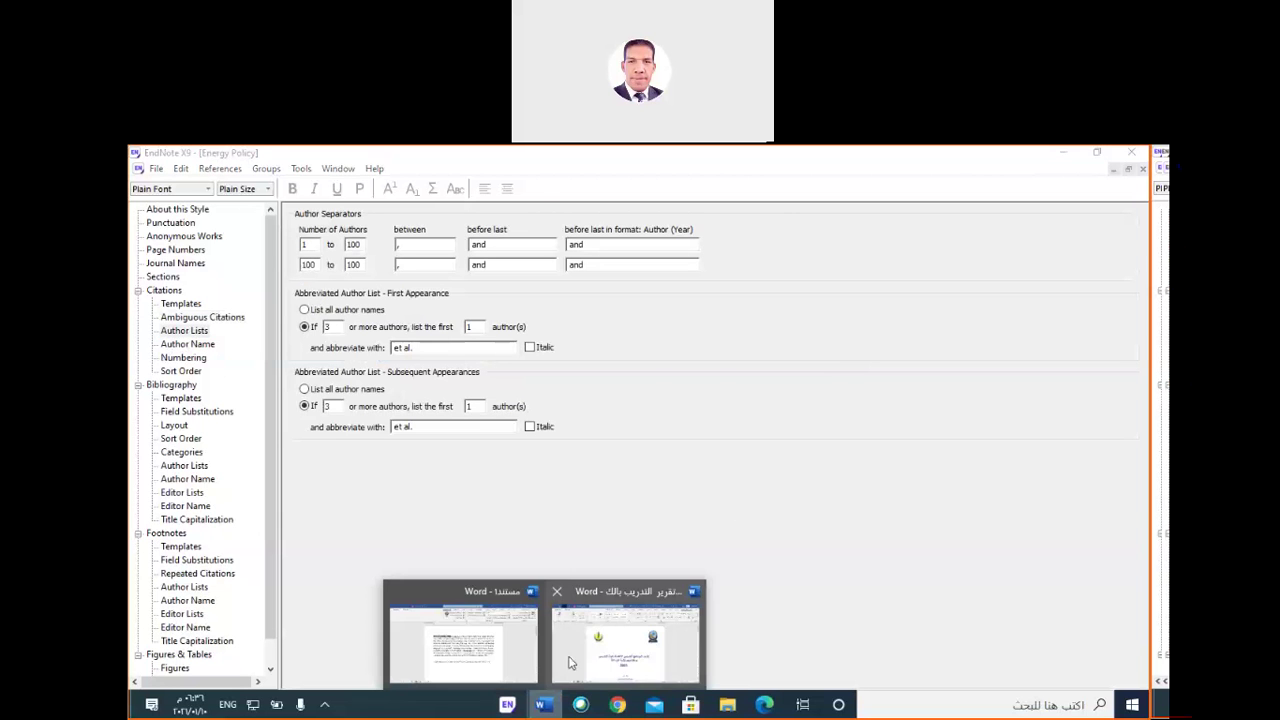
click(585, 655)
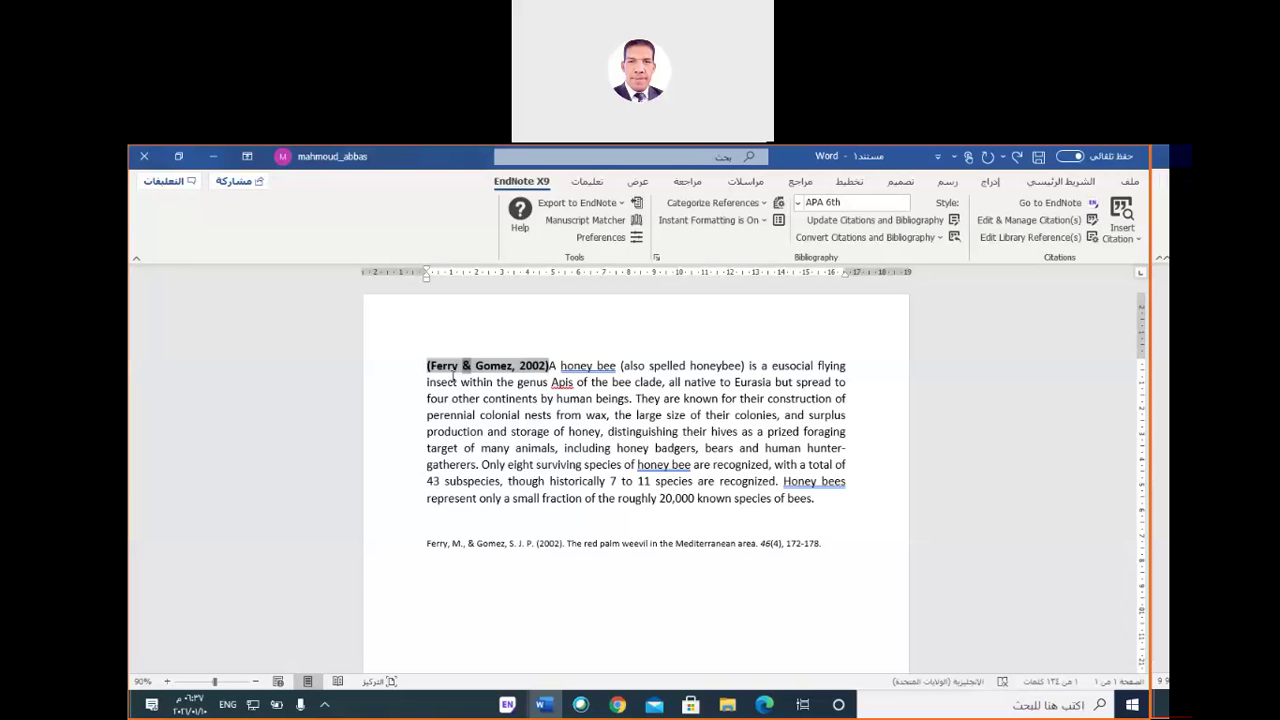
click(481, 365)
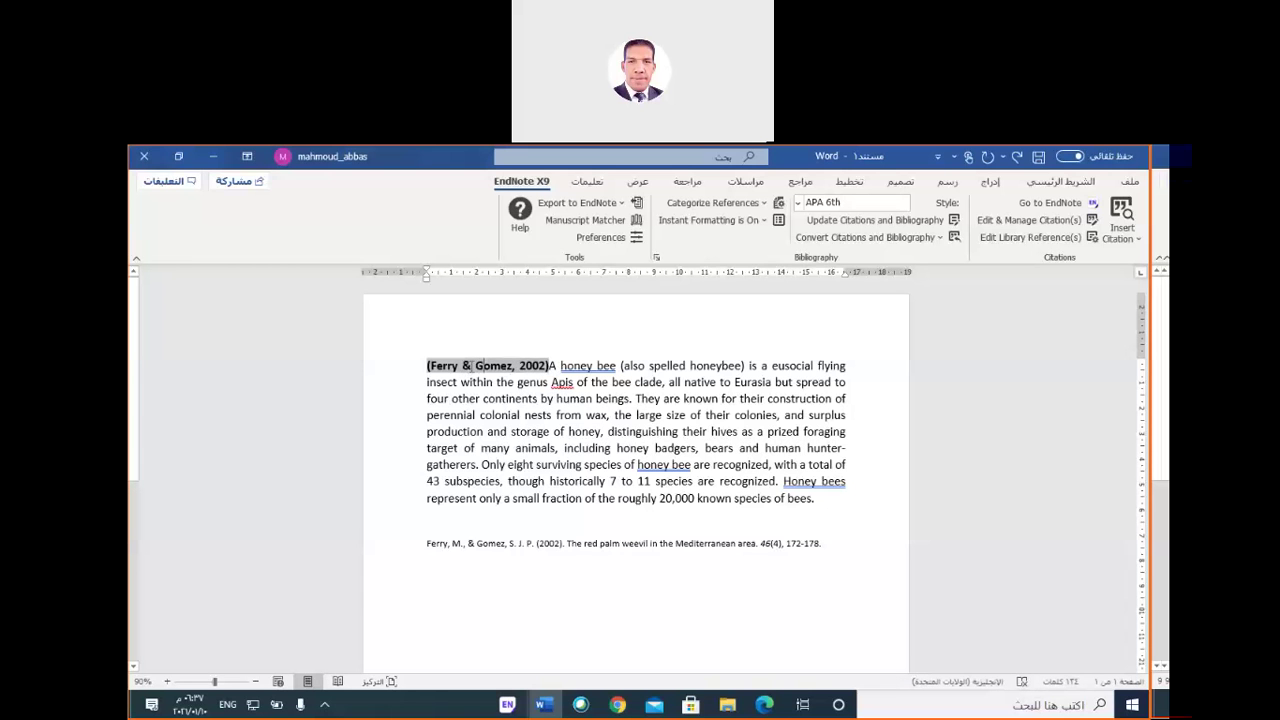
right_click(466, 368)
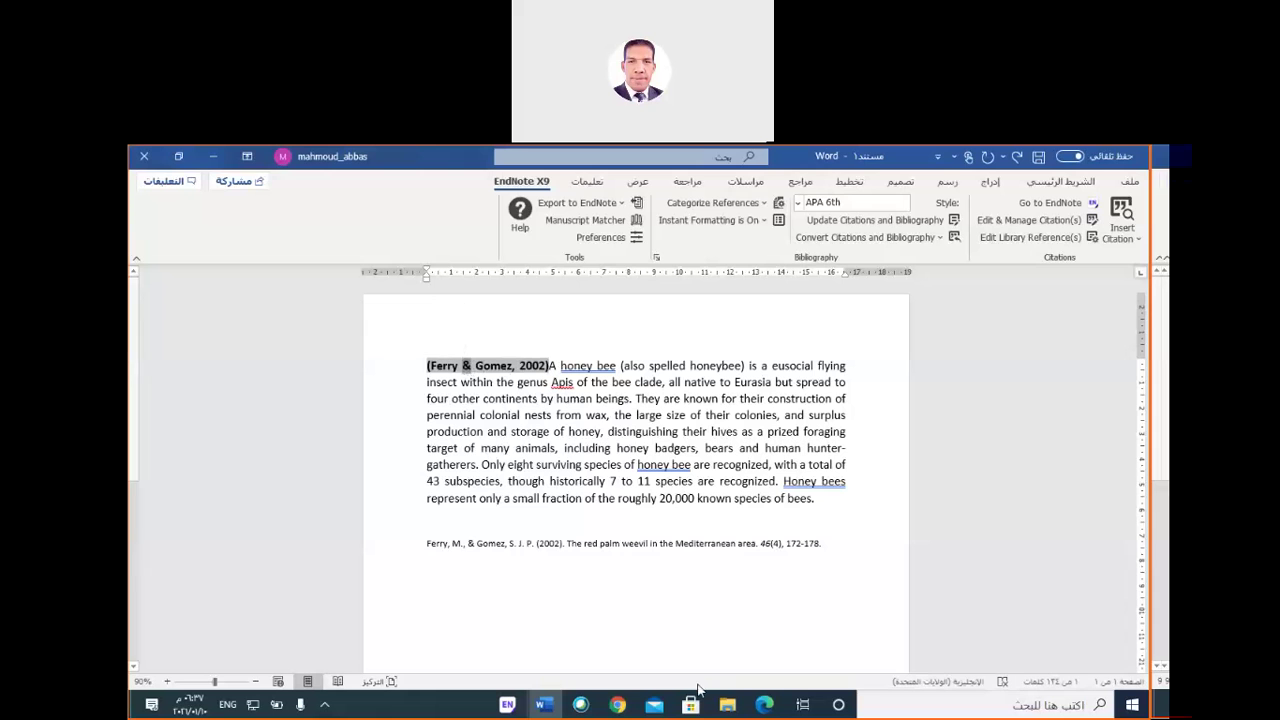
click(507, 705)
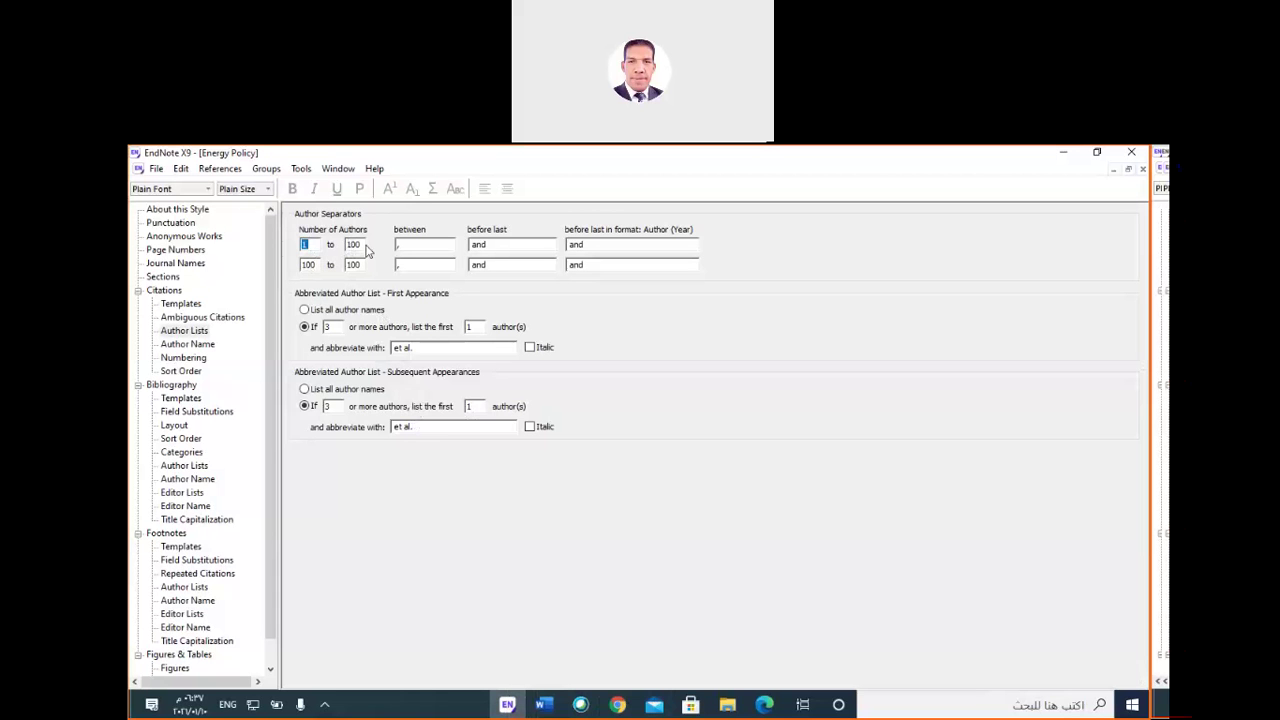
Examine the author separators for both author-count ranges in the citation author lists.
drag(402, 247, 397, 250)
double_click(586, 245)
double_click(355, 265)
drag(425, 267, 396, 268)
Try listing all author names on first appearance, return to abbreviating the list, and undo clearing its author threshold.
click(360, 314)
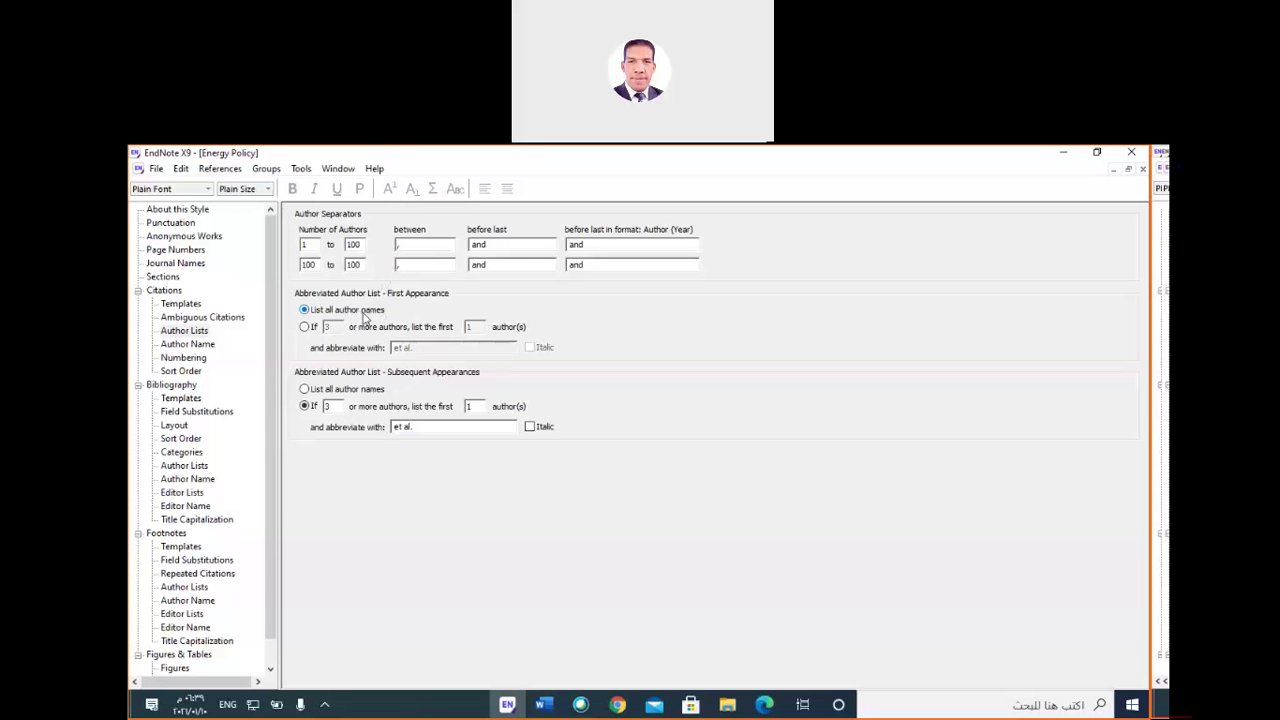
click(314, 330)
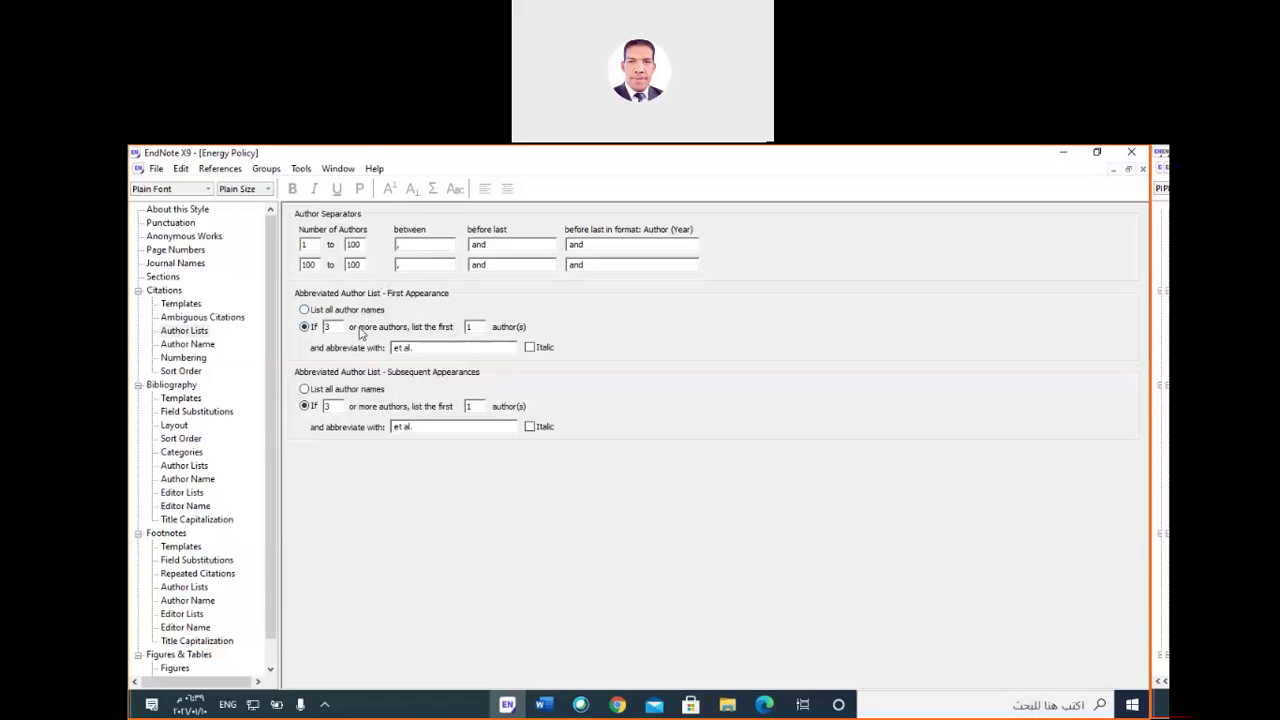
double_click(330, 327)
key(BackSpace)
key(ctrl+z)
Check the listed-author number and the et al. abbreviation for first appearance, and try its italic option.
double_click(472, 327)
drag(416, 348, 385, 348)
click(530, 348)
click(530, 348)
drag(461, 350, 370, 349)
click(458, 347)
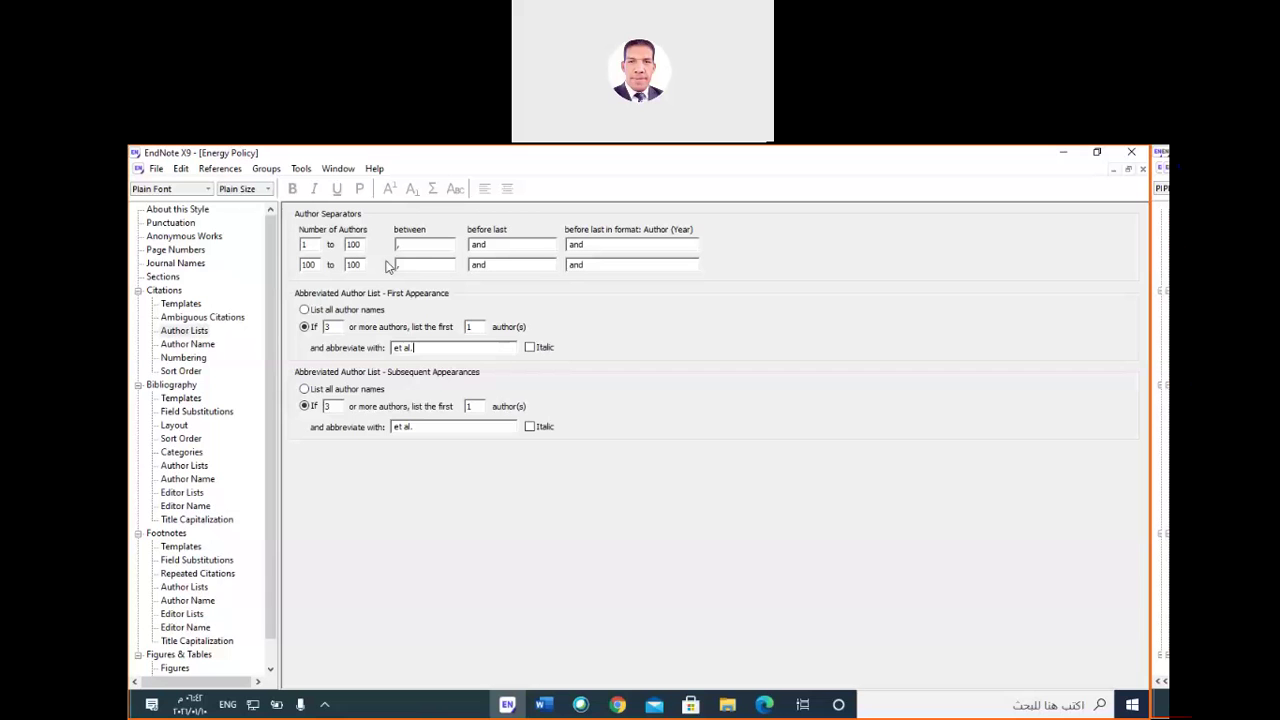
Show the citation author name settings and review the name-order options, keeping Jane Smith for the first author and John Doe for others.
click(183, 346)
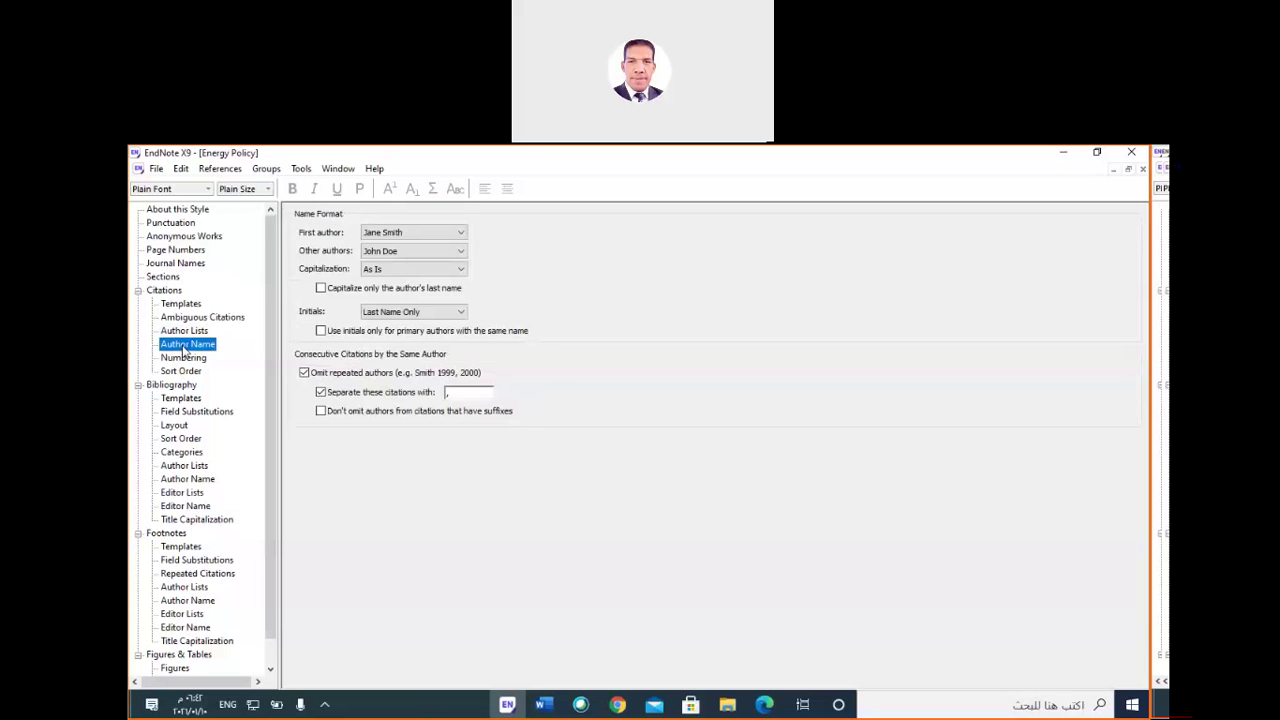
click(416, 233)
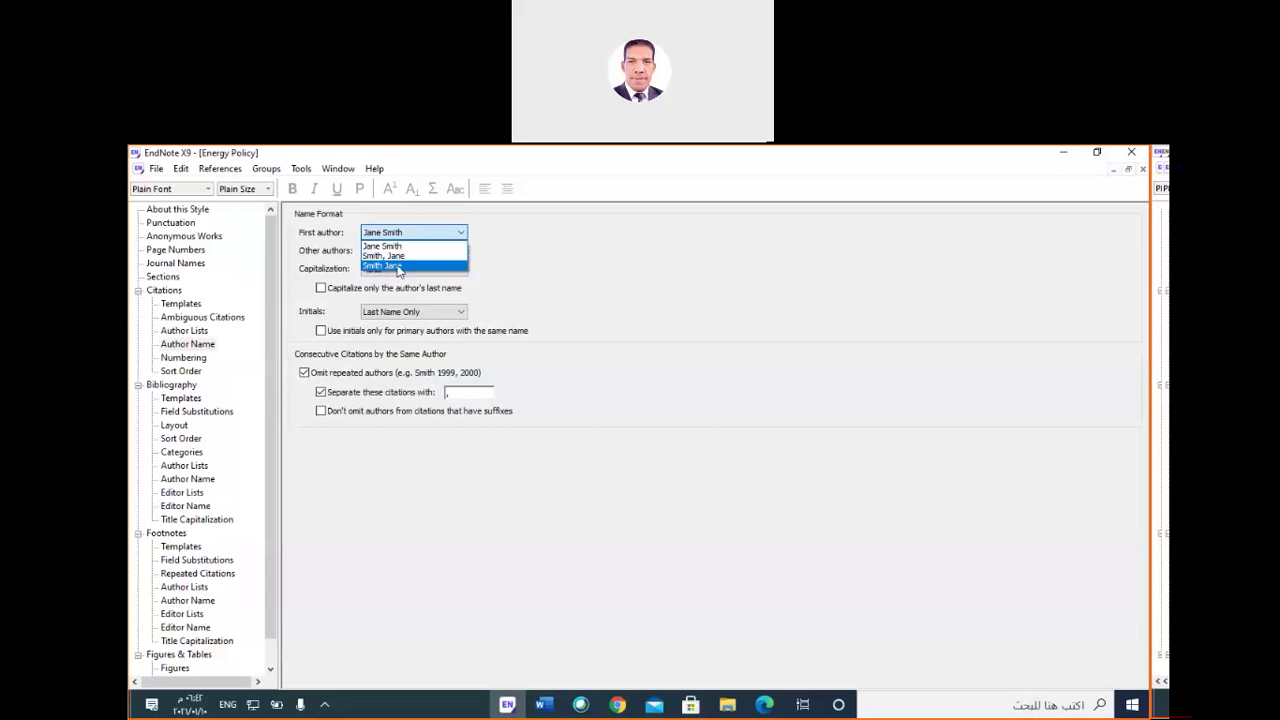
click(395, 246)
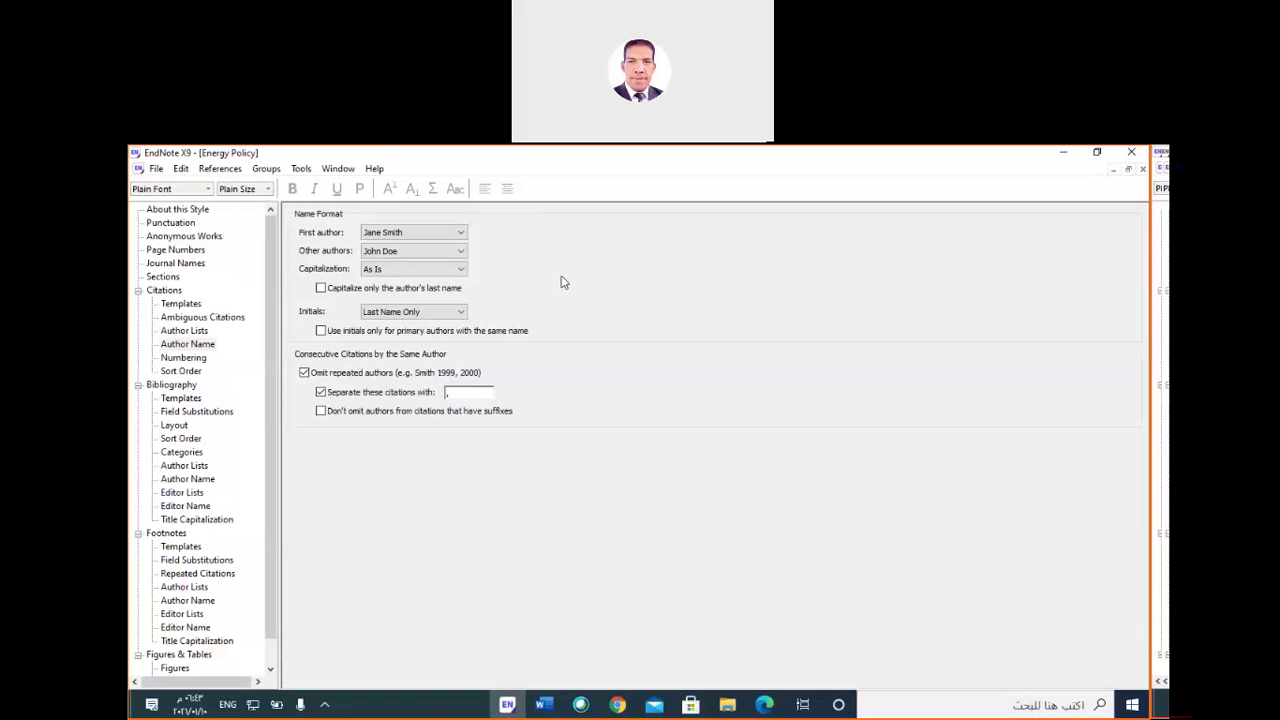
click(395, 259)
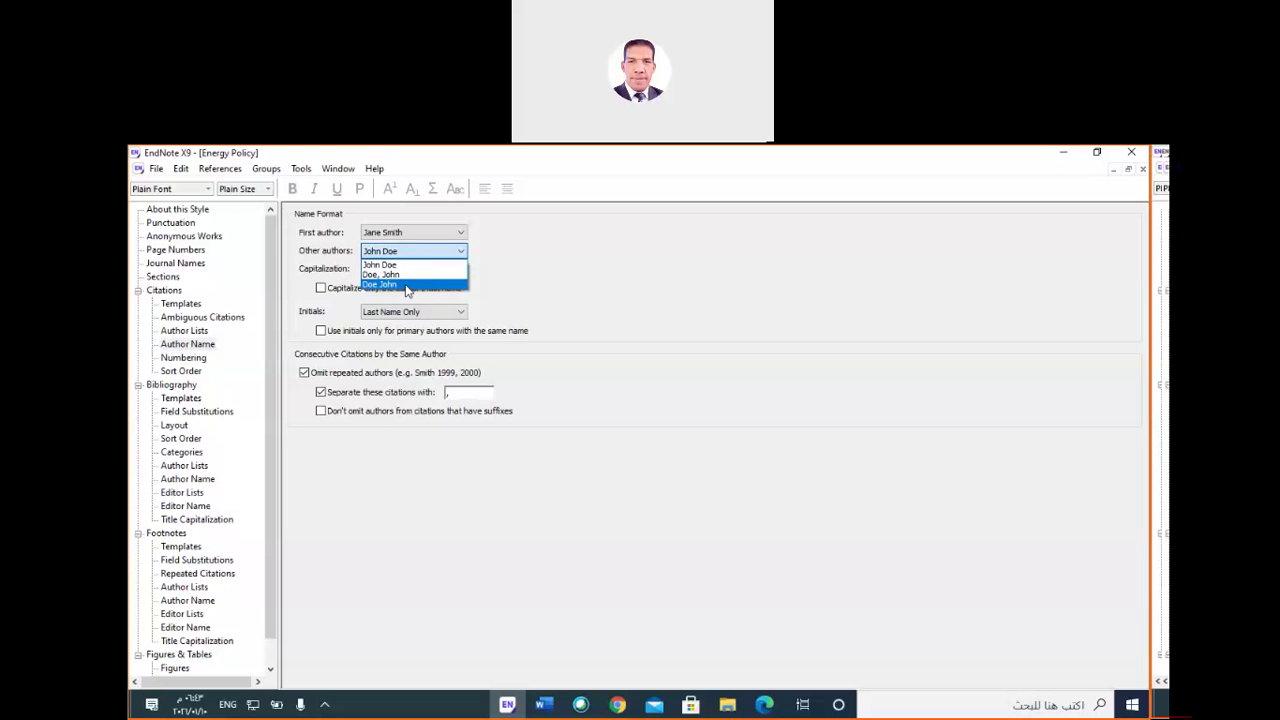
click(570, 255)
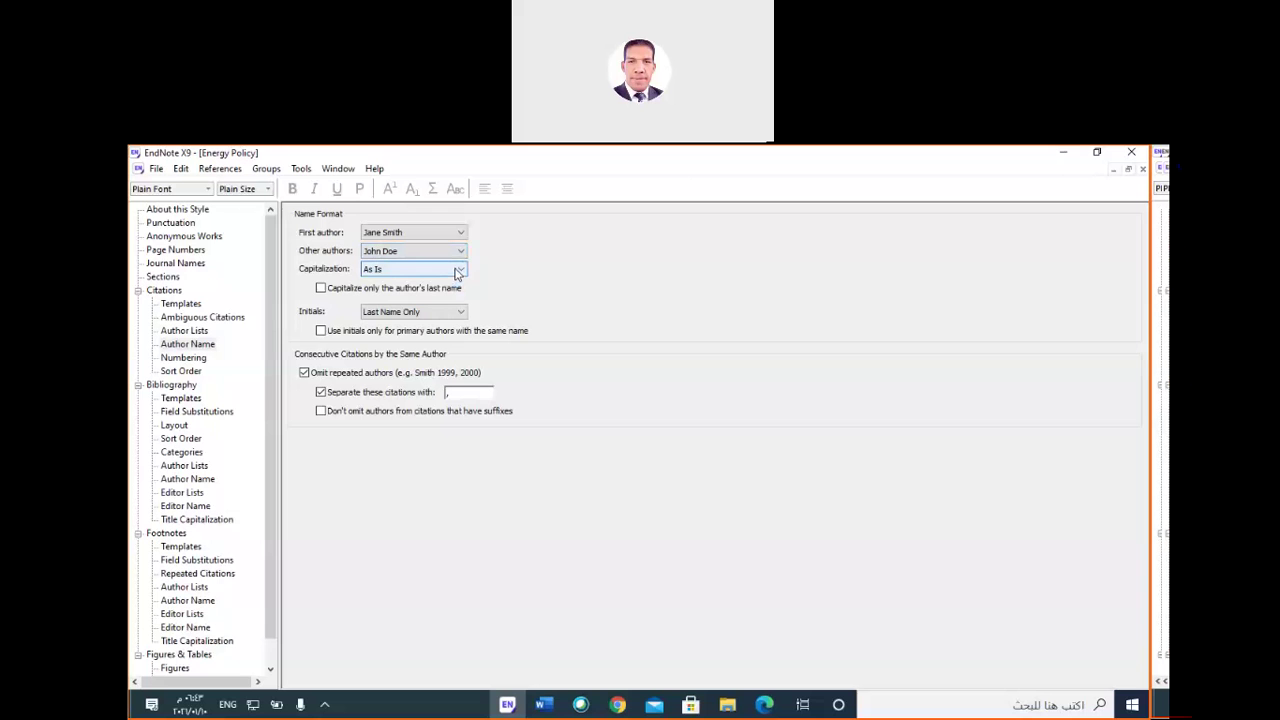
Review the capitalization and initials options for author names and the separator for consecutive citations by the same author.
click(457, 272)
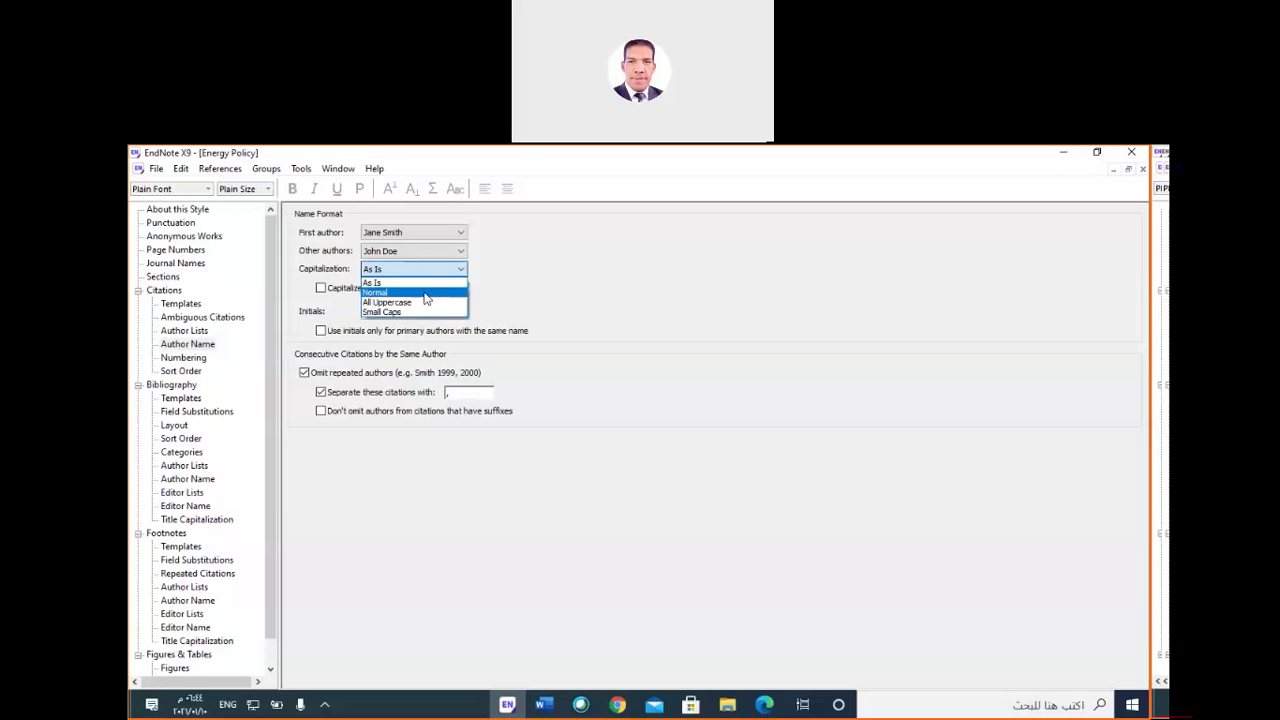
click(520, 279)
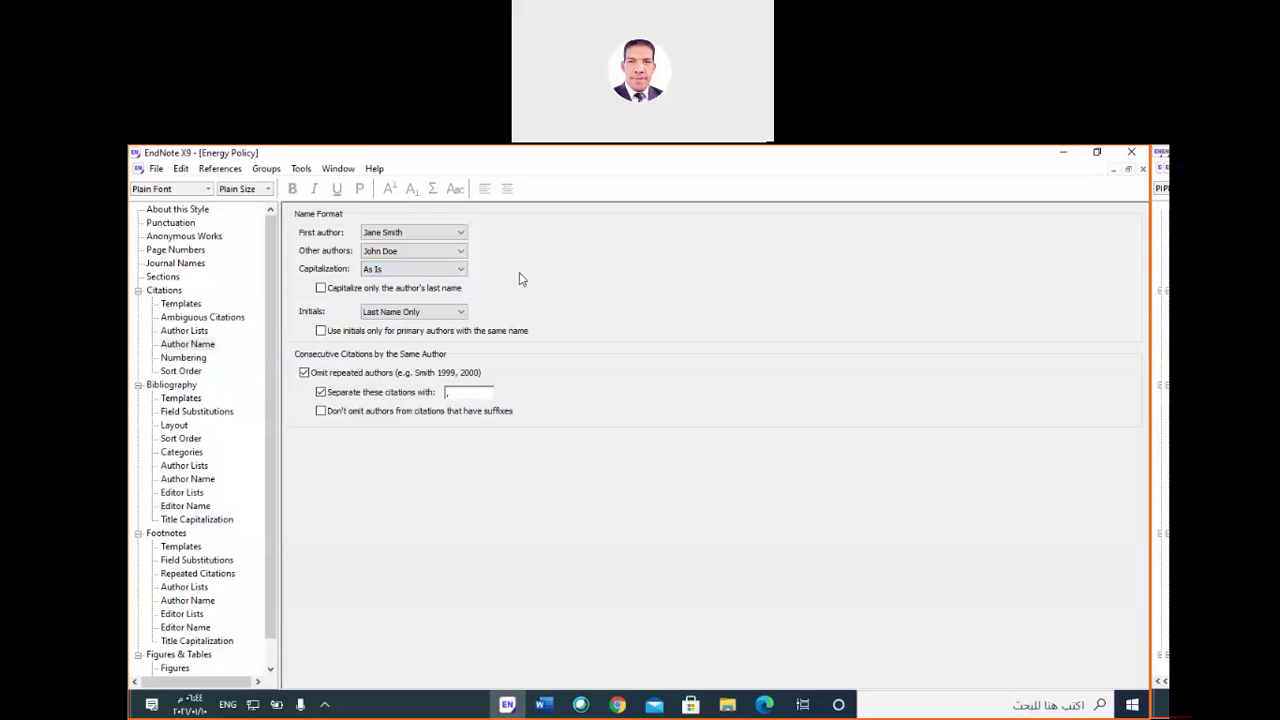
click(452, 314)
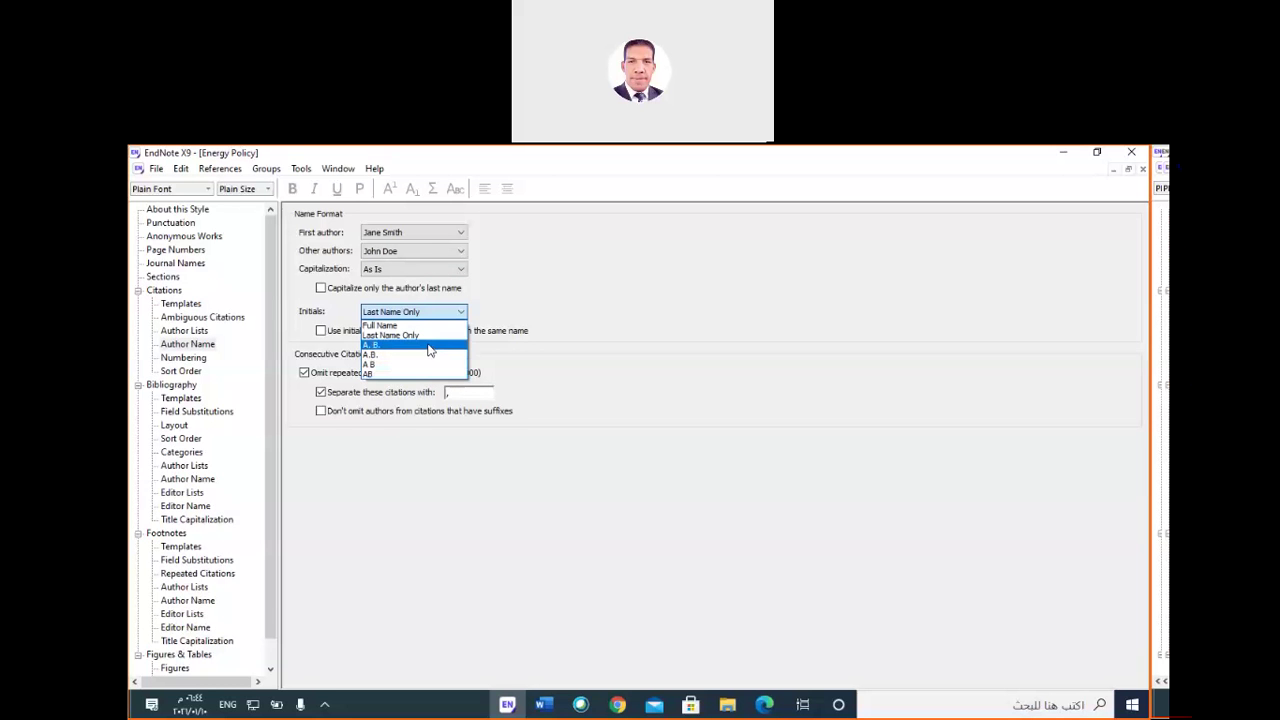
click(558, 286)
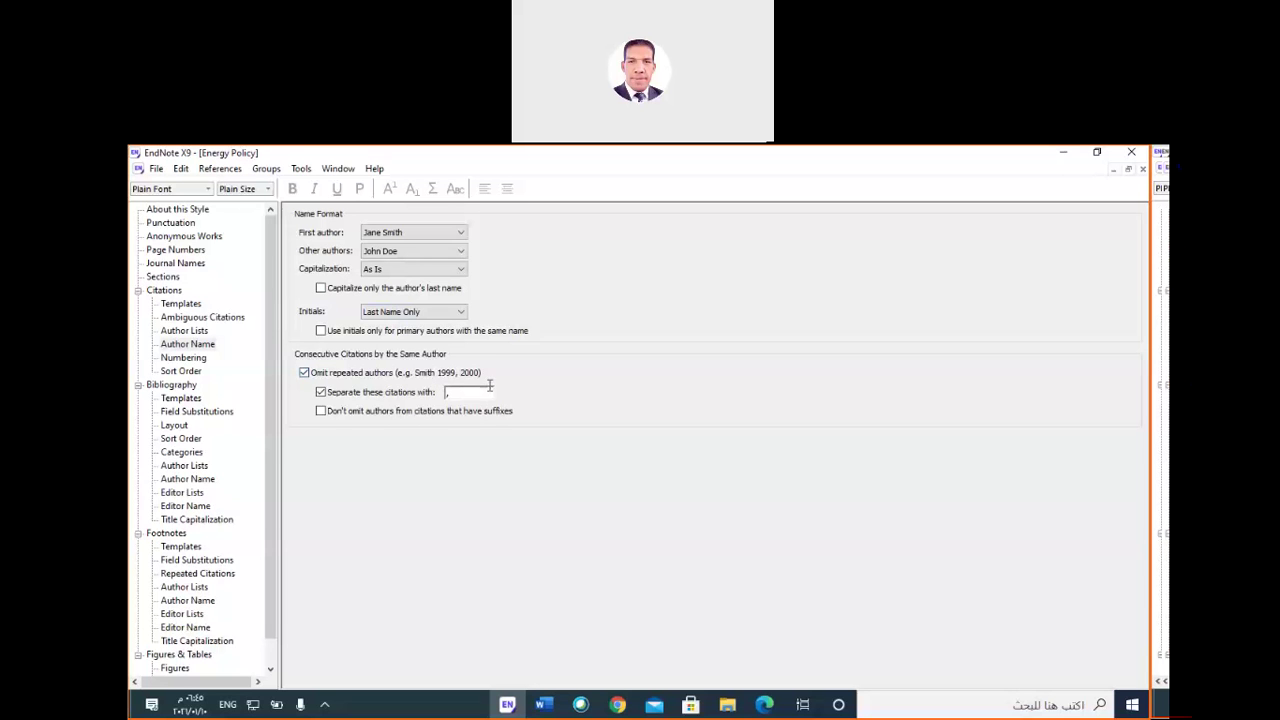
drag(469, 396, 444, 393)
Show the citation numbering settings, switch to Word to look over the cited paragraph, and return to EndNote.
click(200, 360)
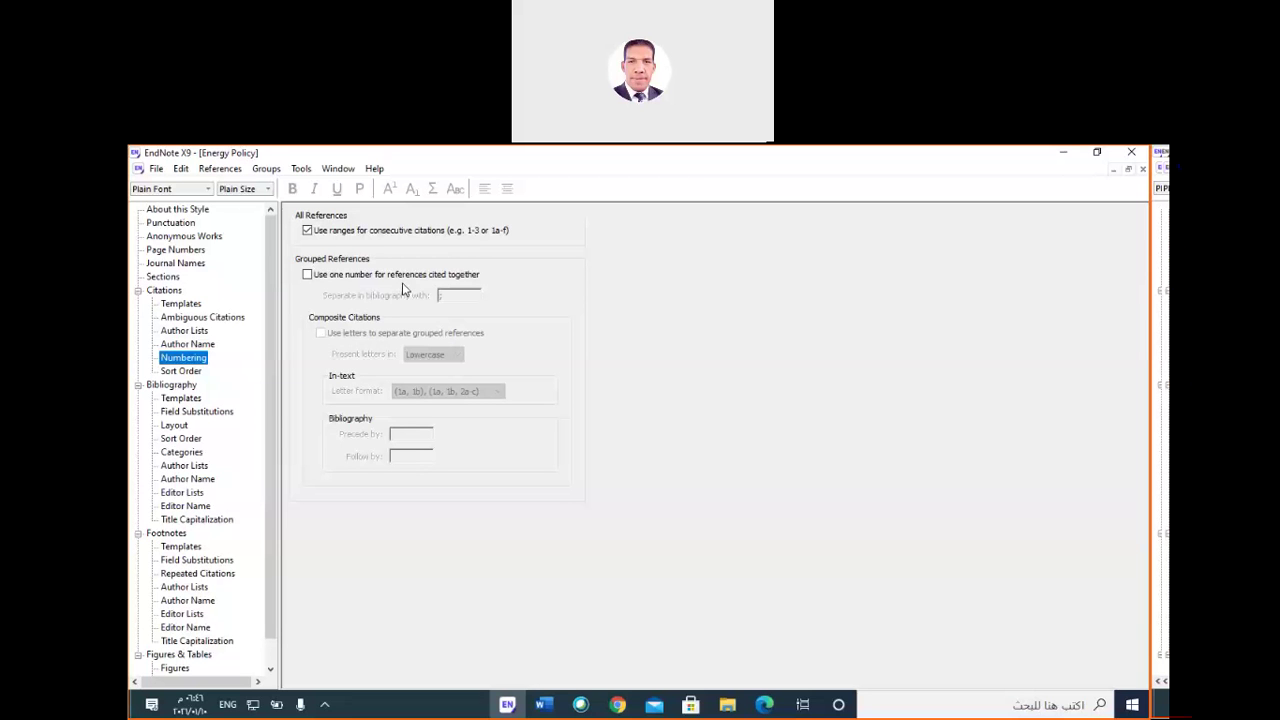
click(542, 704)
click(494, 652)
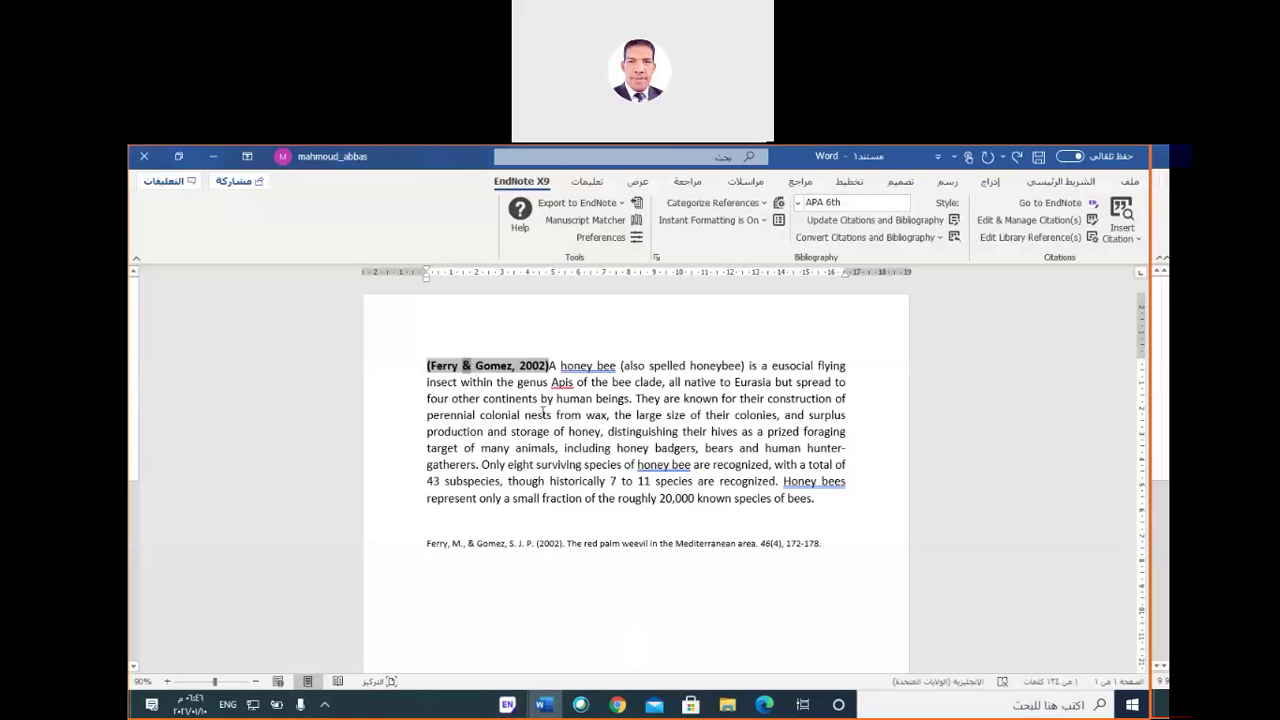
shift+click(632, 462)
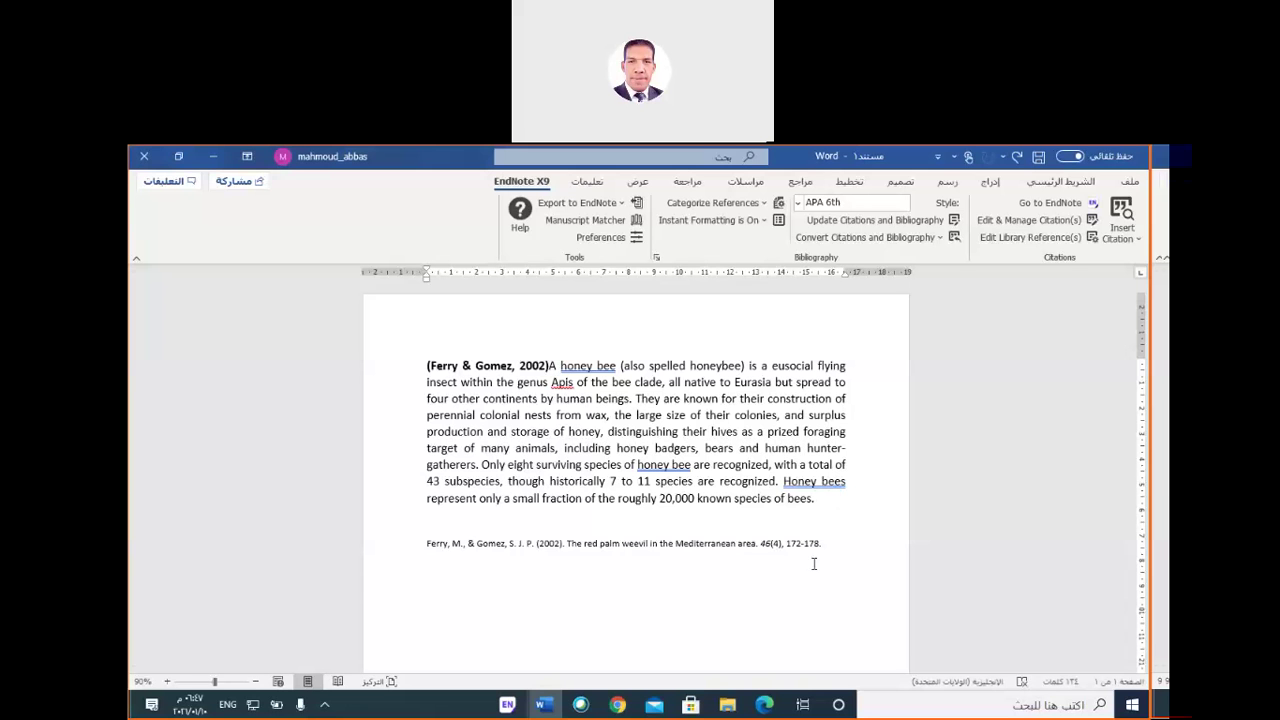
click(507, 705)
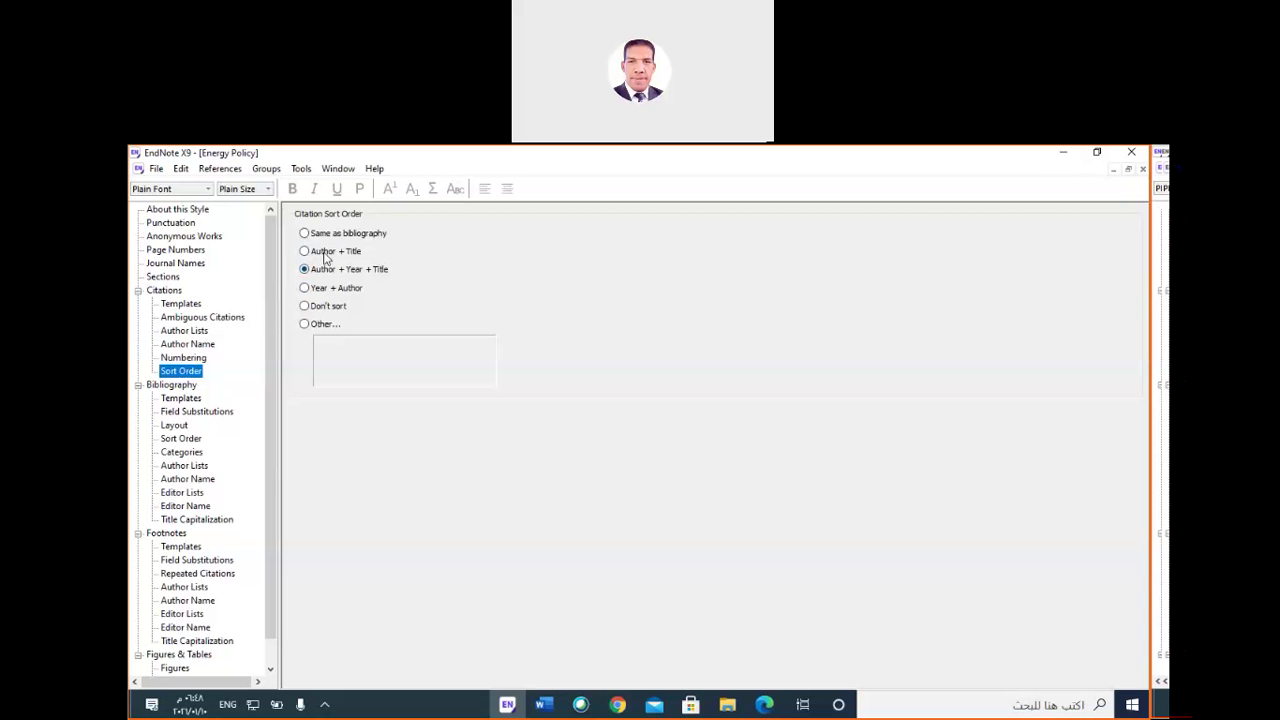
Go to the style's Bibliography section, then examine the reference entry below the Word paragraph at 150% zoom and highlight its year.
click(180, 387)
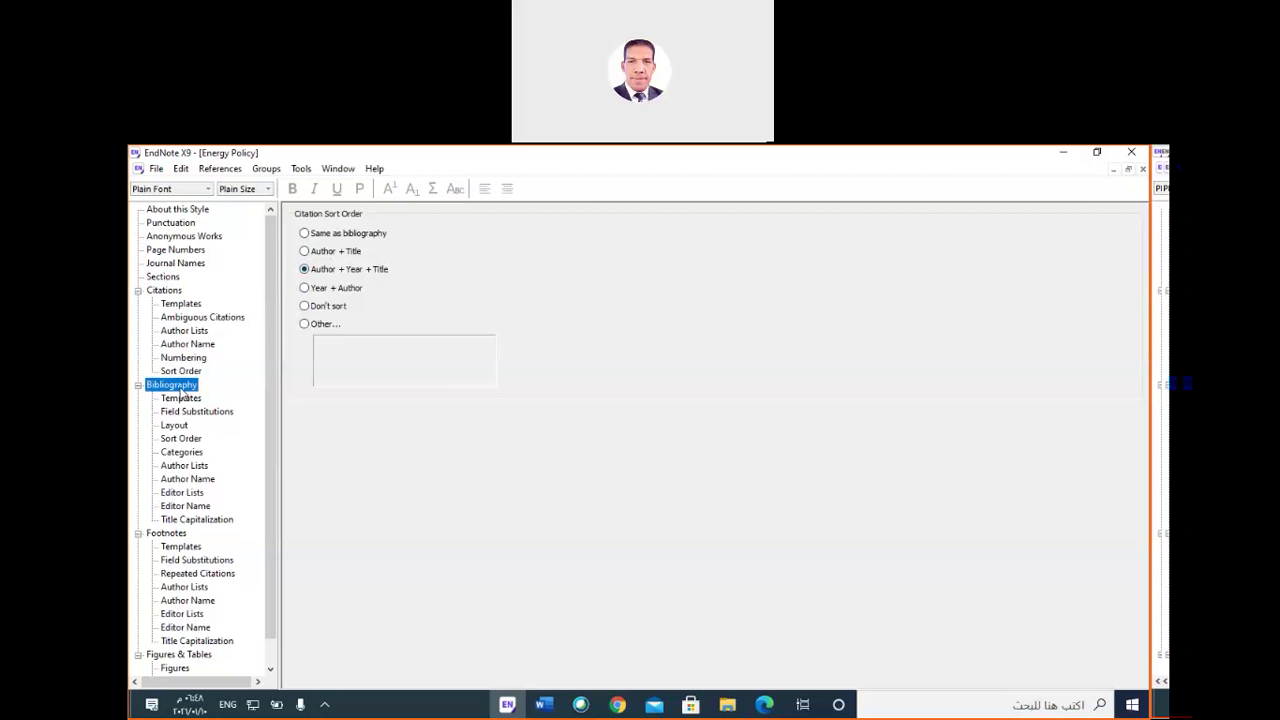
click(543, 704)
click(506, 645)
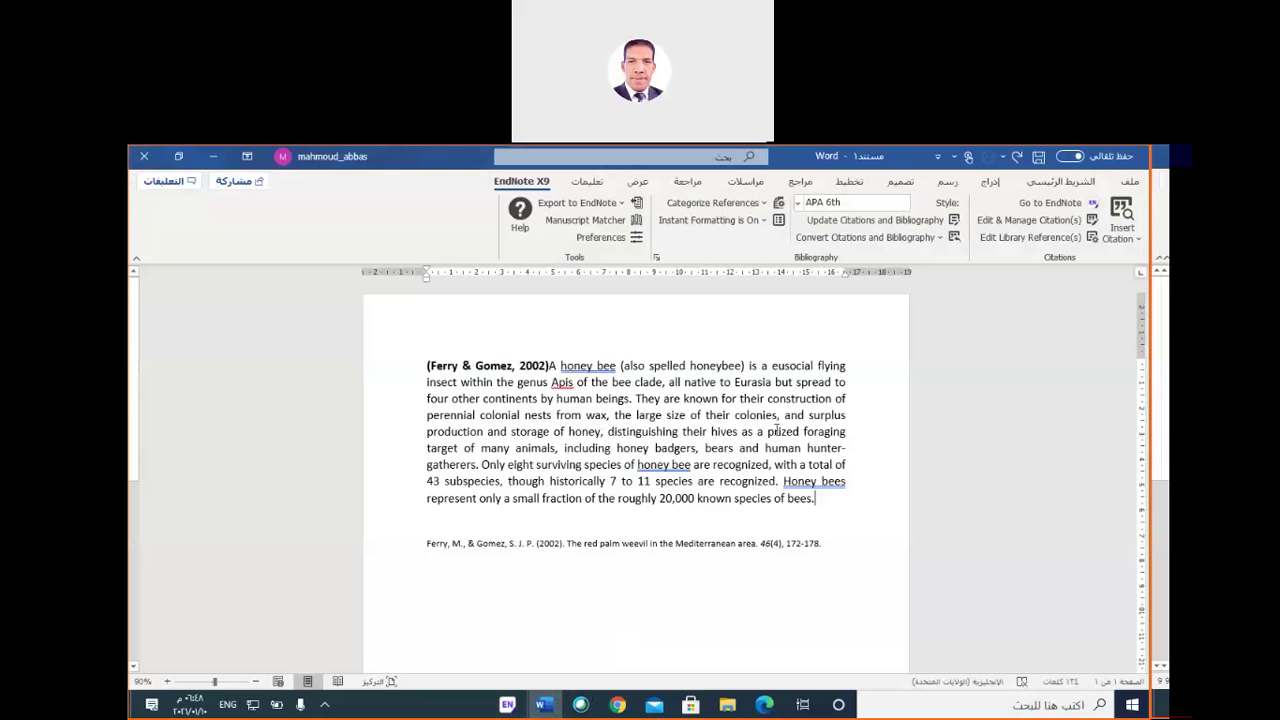
scroll(668, 416, down, 2)
drag(428, 420, 431, 445)
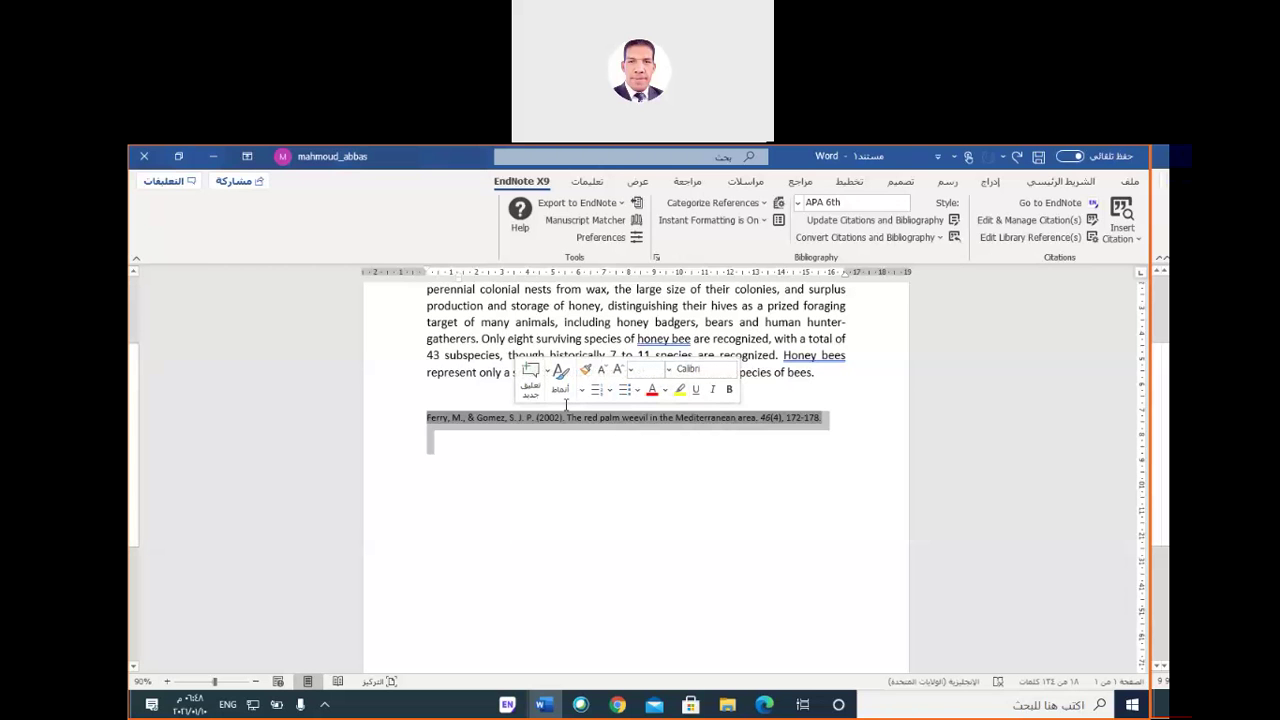
ctrl+scroll(566, 404, up, 6)
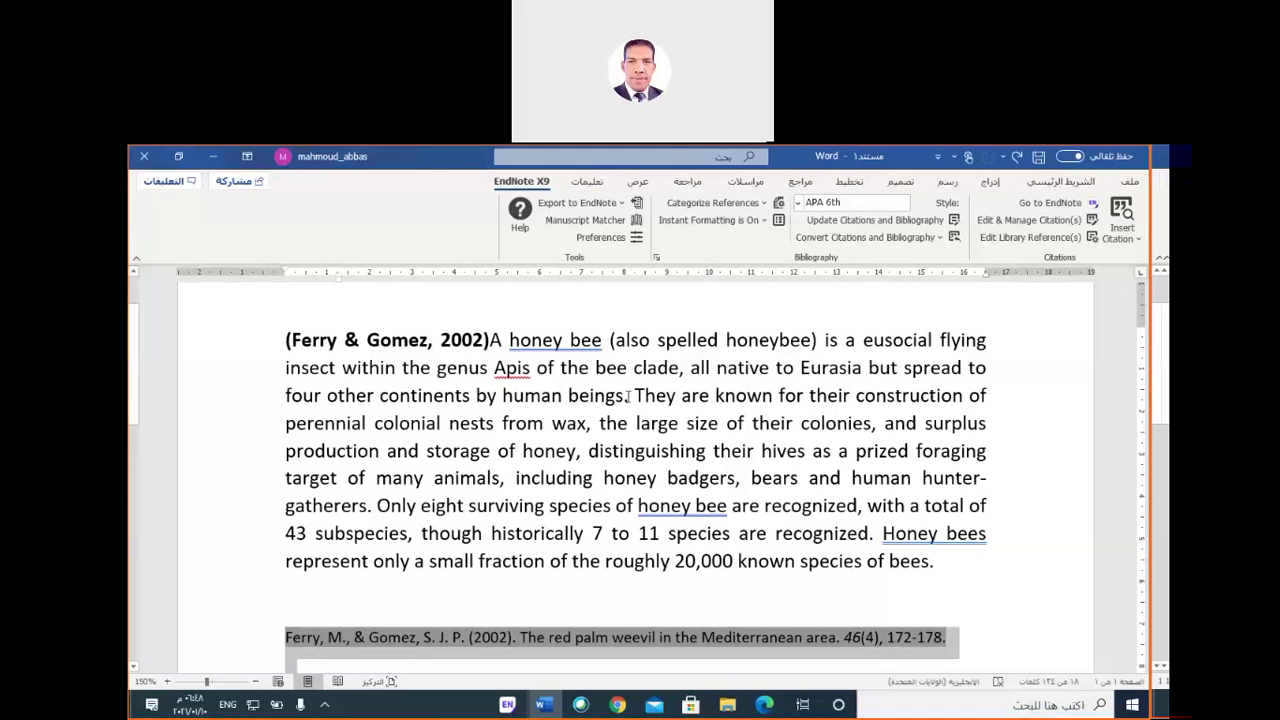
scroll(627, 397, down, 1)
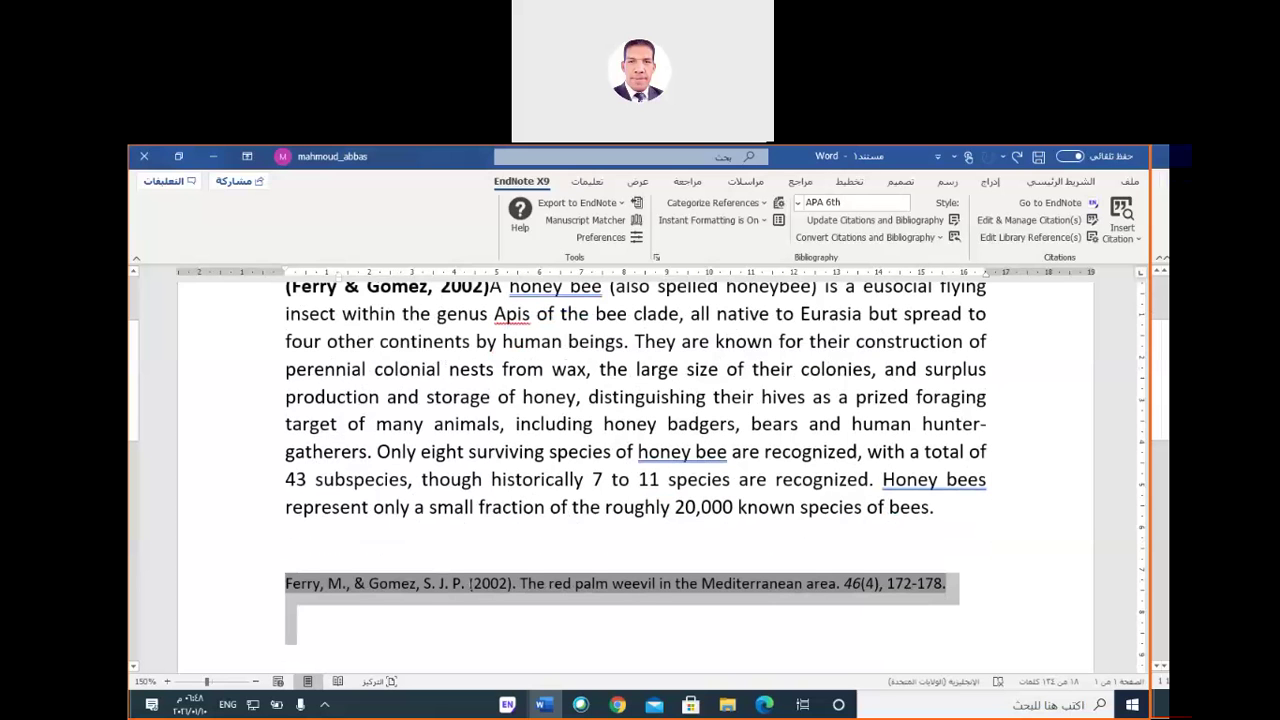
drag(470, 583, 500, 590)
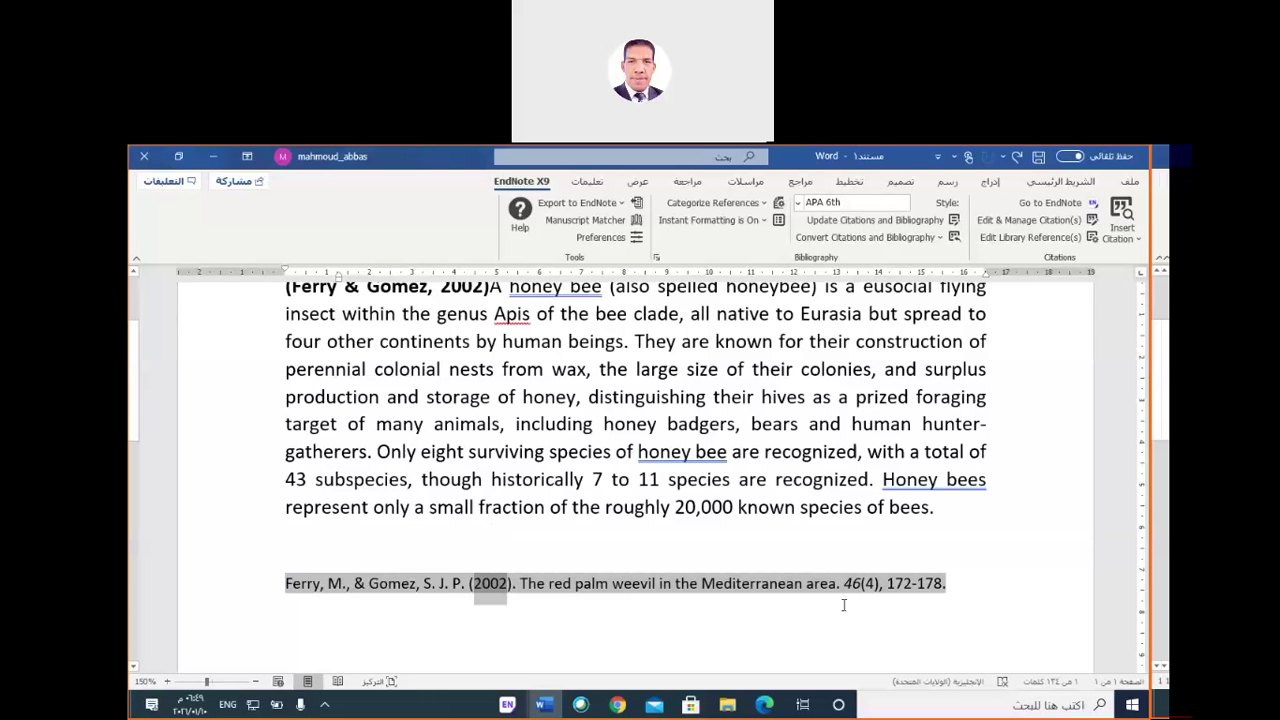
Switch to EndNote and examine the bibliography templates, highlighting the Pages field of the Journal Article template and looking over the reference types.
click(512, 706)
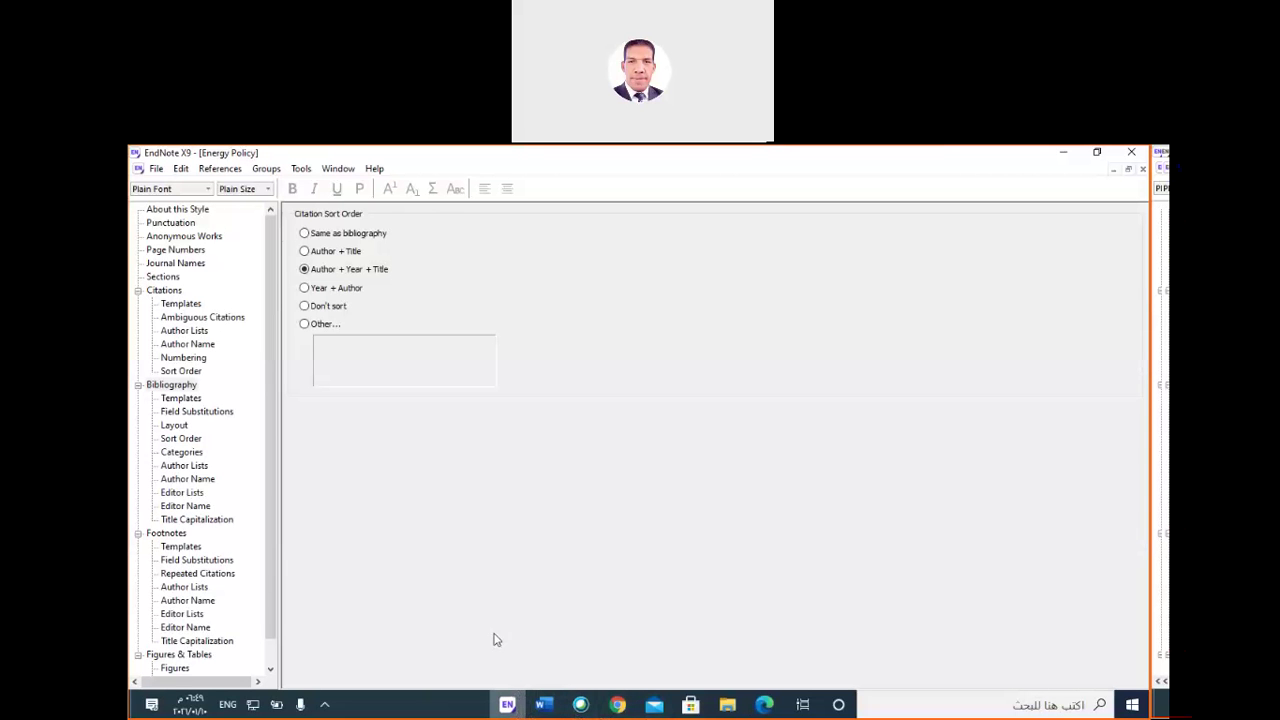
click(188, 388)
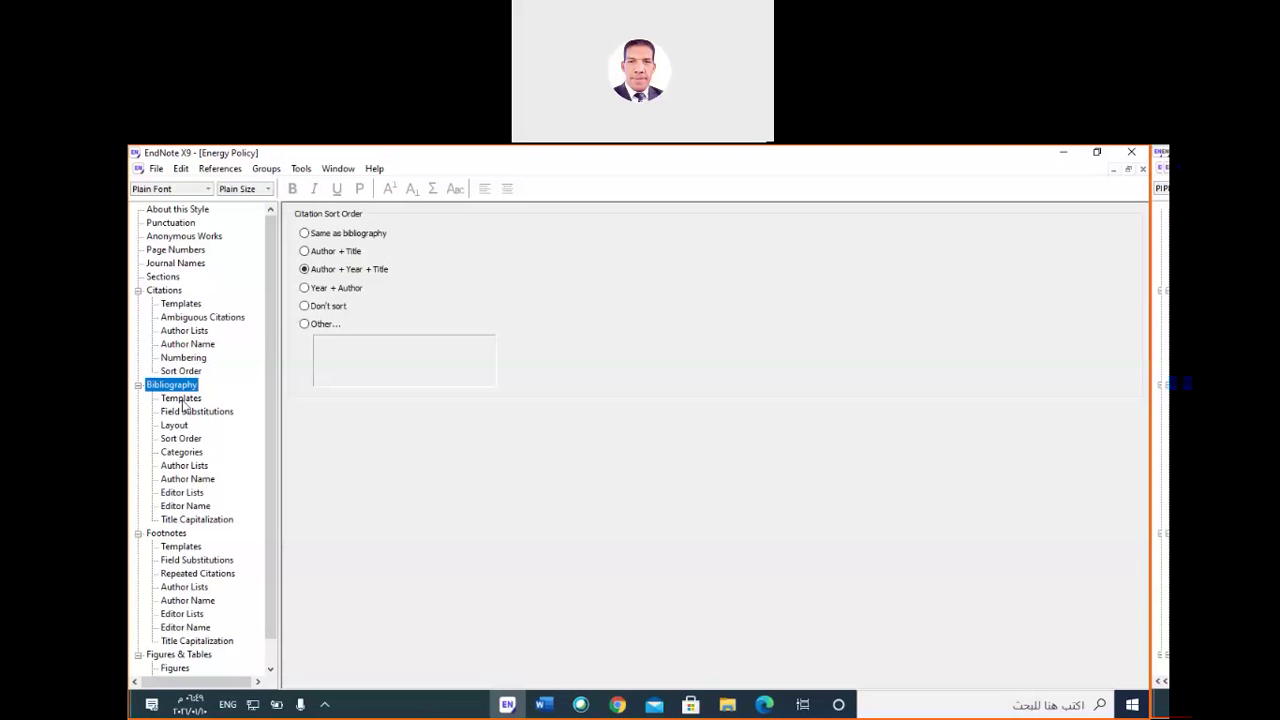
click(183, 403)
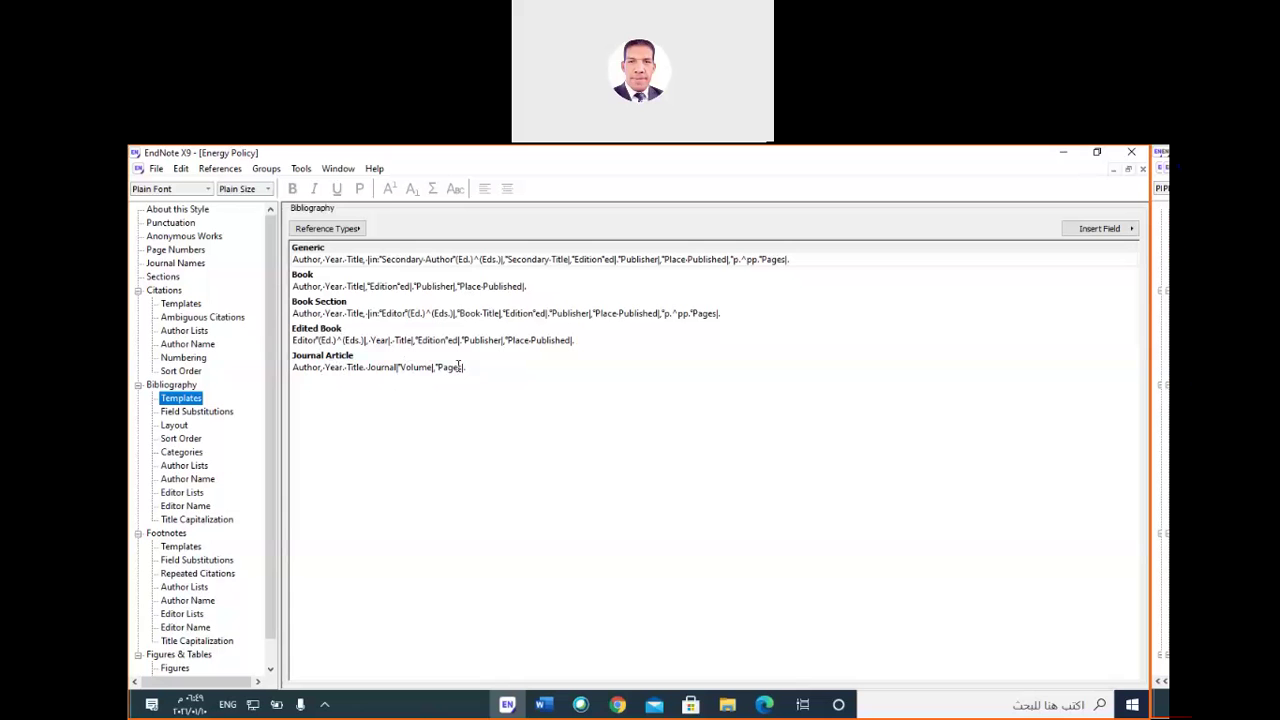
click(459, 366)
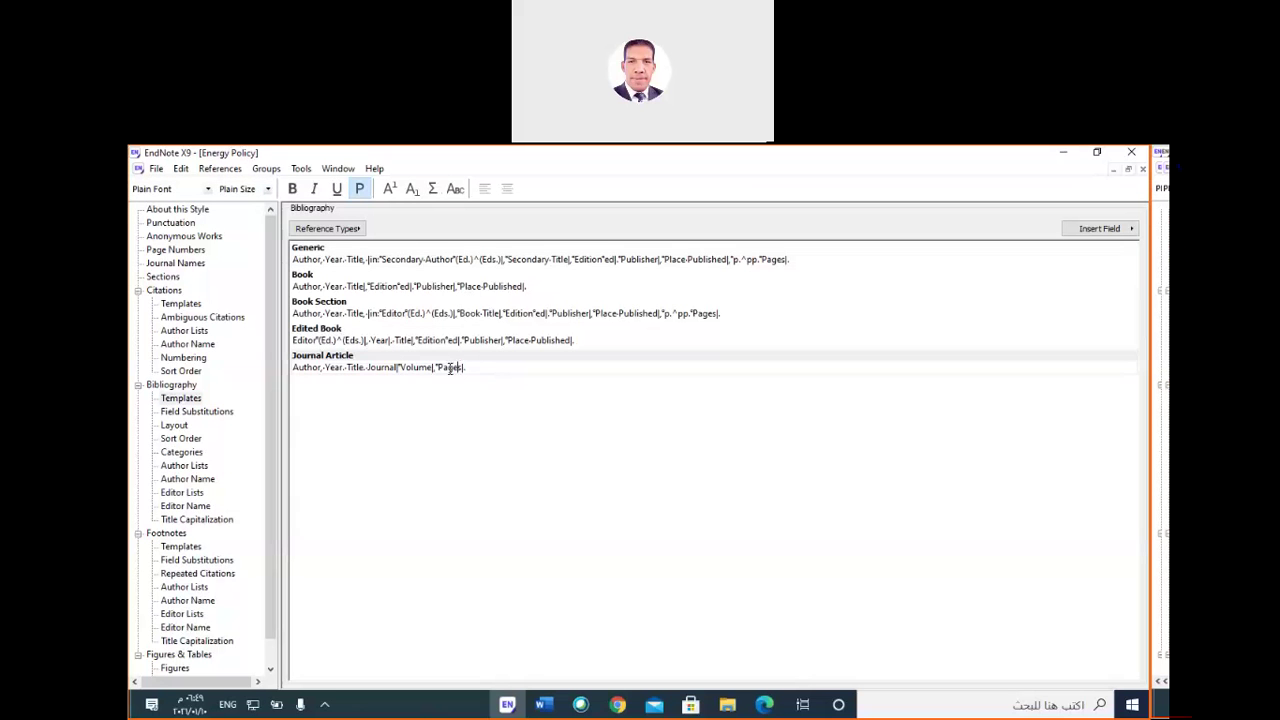
double_click(450, 367)
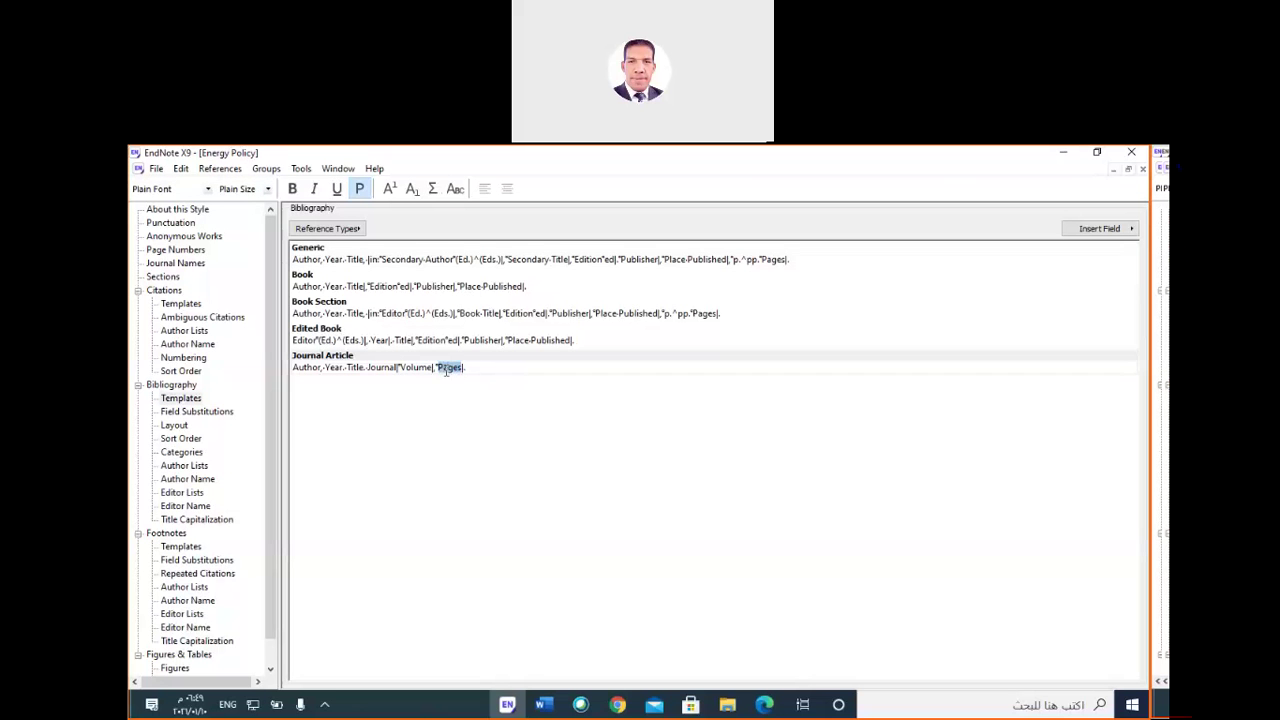
click(350, 231)
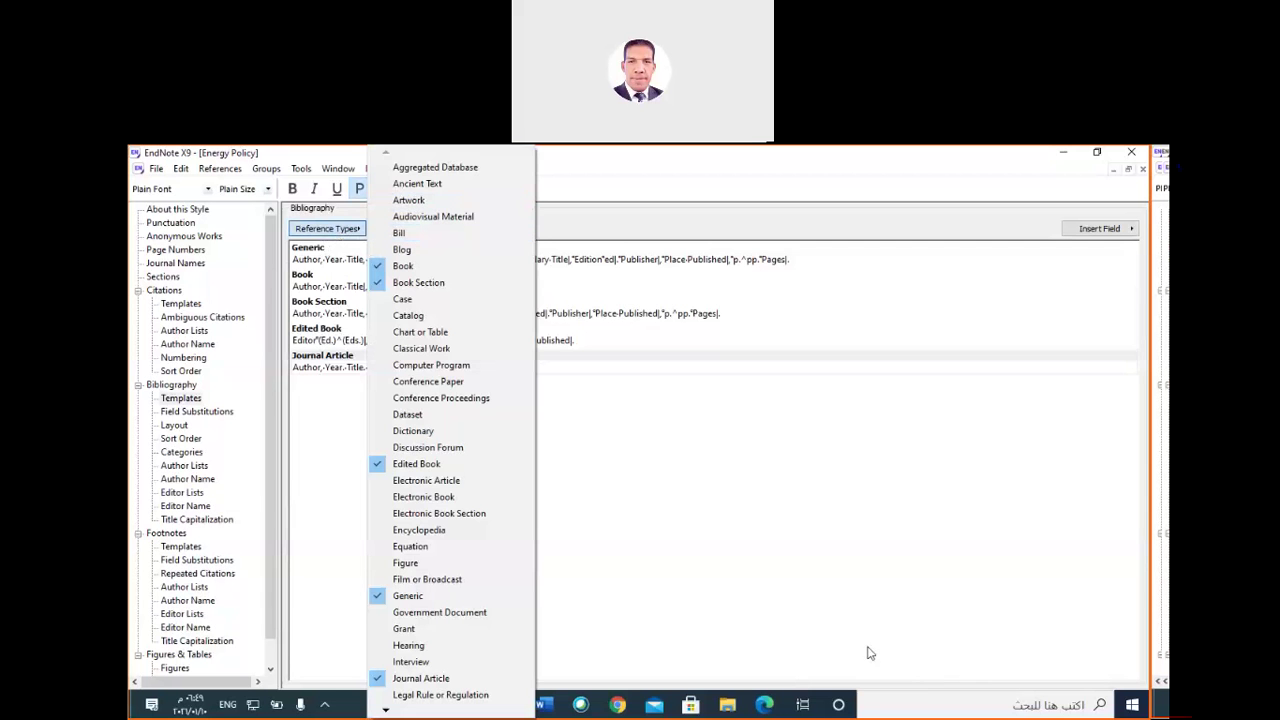
click(810, 608)
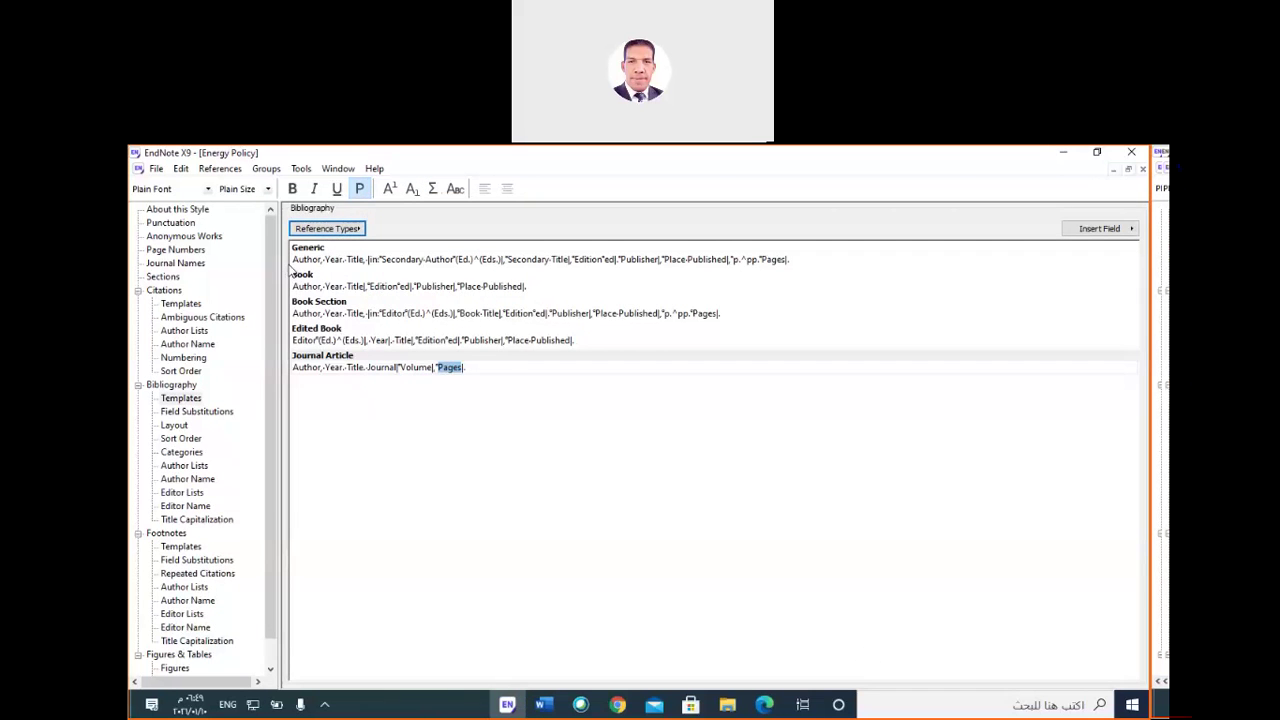
Review the bibliography field substitutions, briefly enabling the URL substitute for an empty DOI field, and show the layout settings.
click(208, 416)
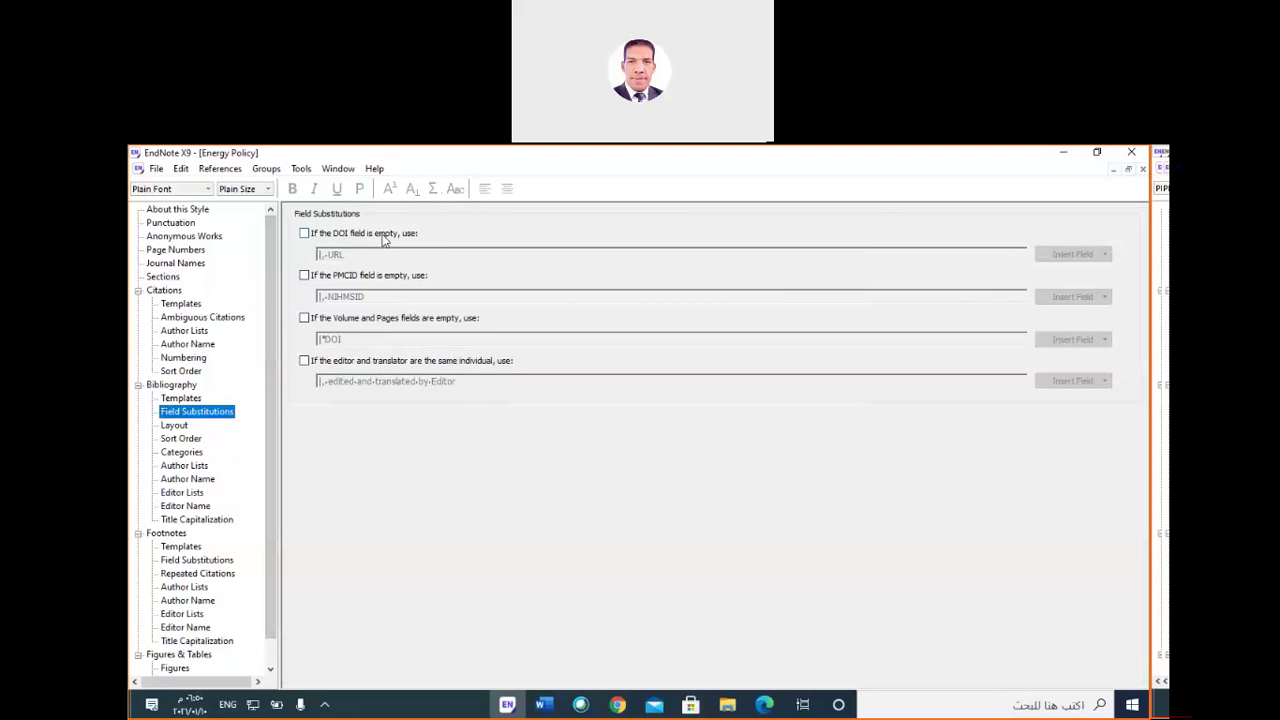
click(304, 234)
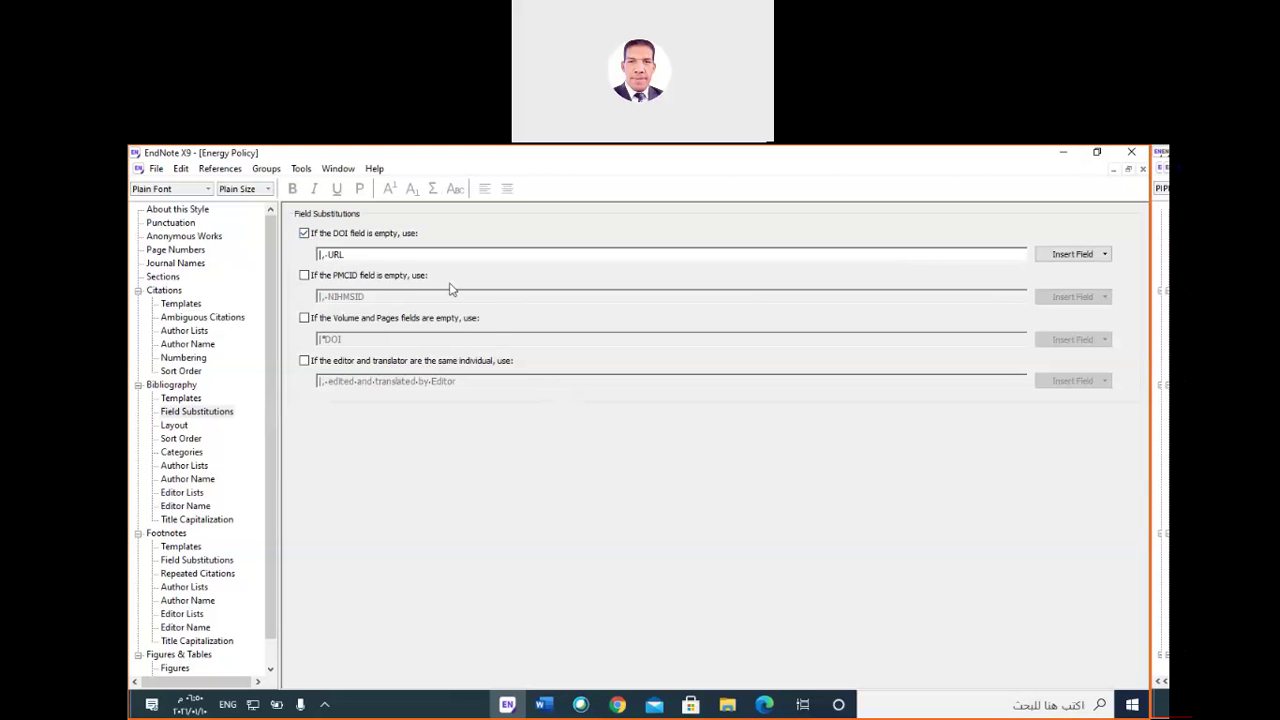
click(304, 233)
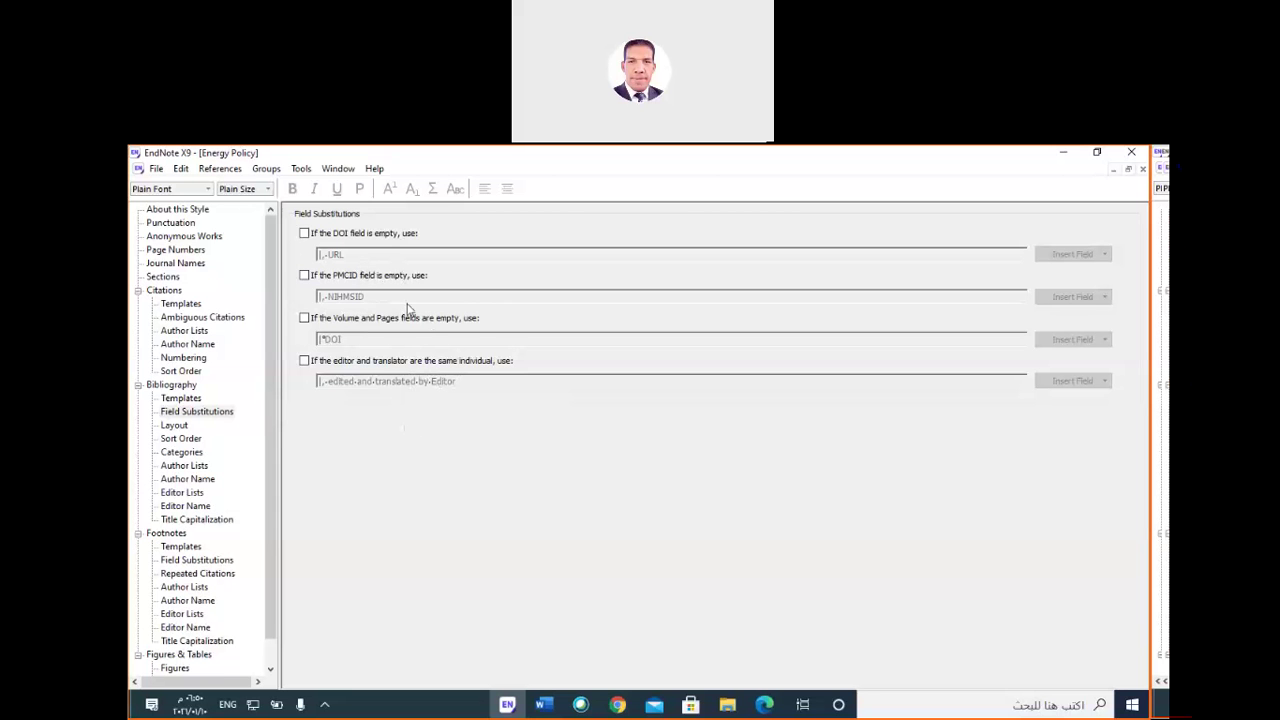
click(174, 425)
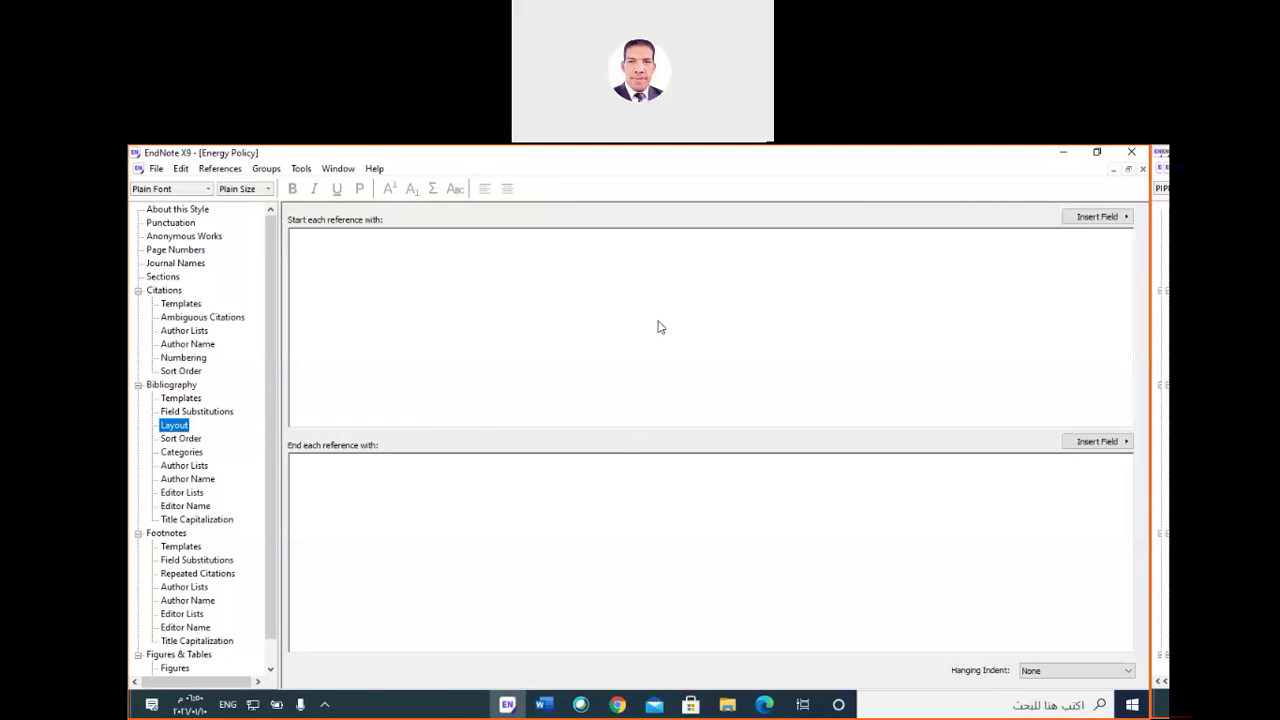
Review the bibliography sort order choices and the fields offered for a custom order under Other, and cancel the sort options.
click(194, 441)
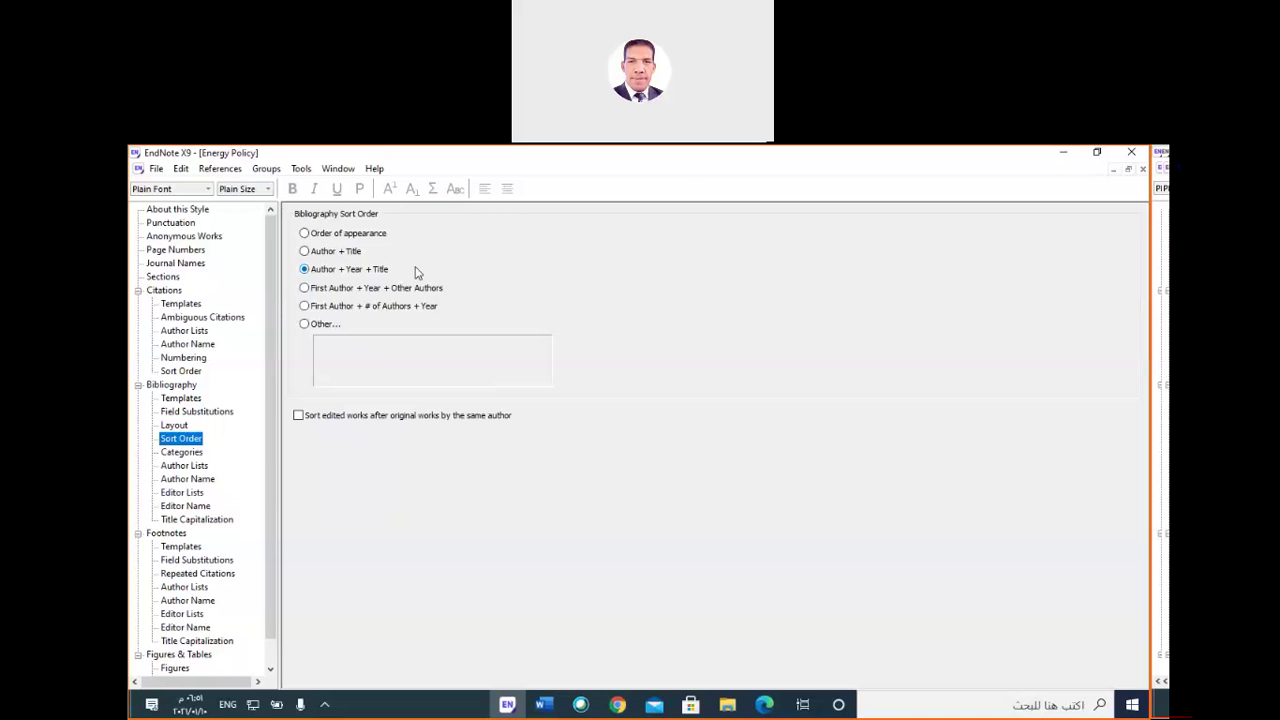
click(339, 255)
click(308, 326)
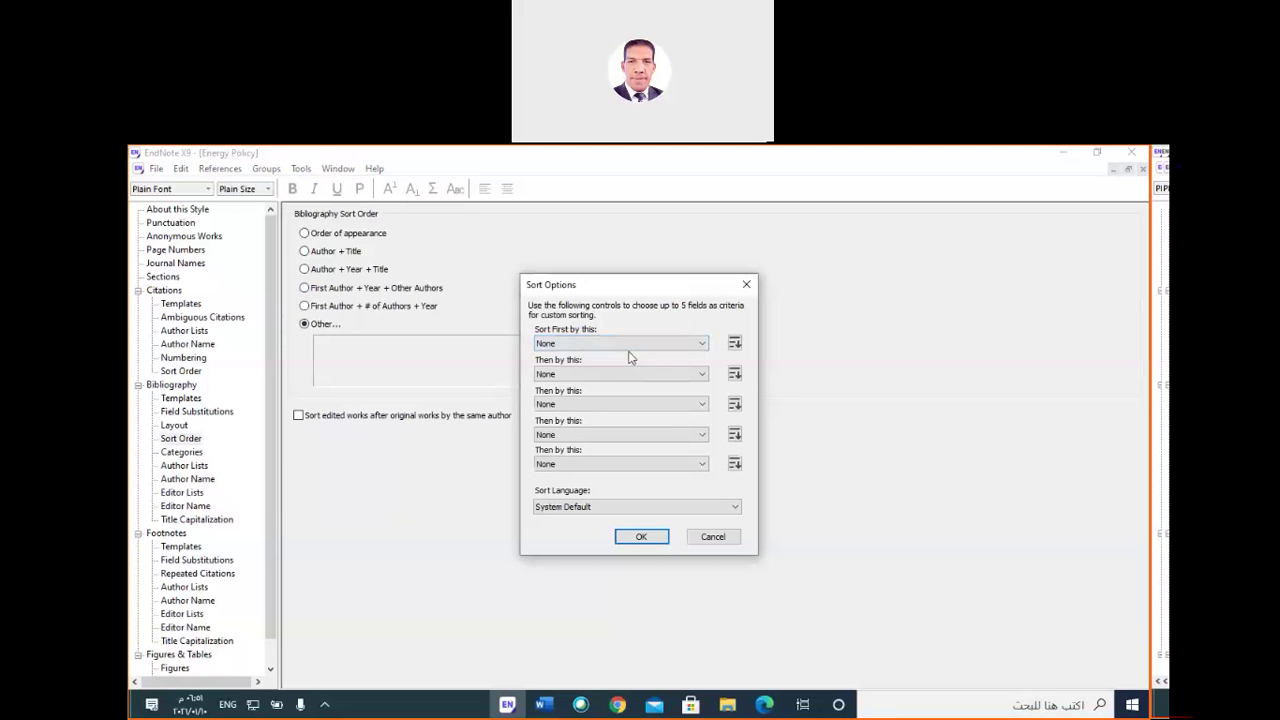
click(630, 348)
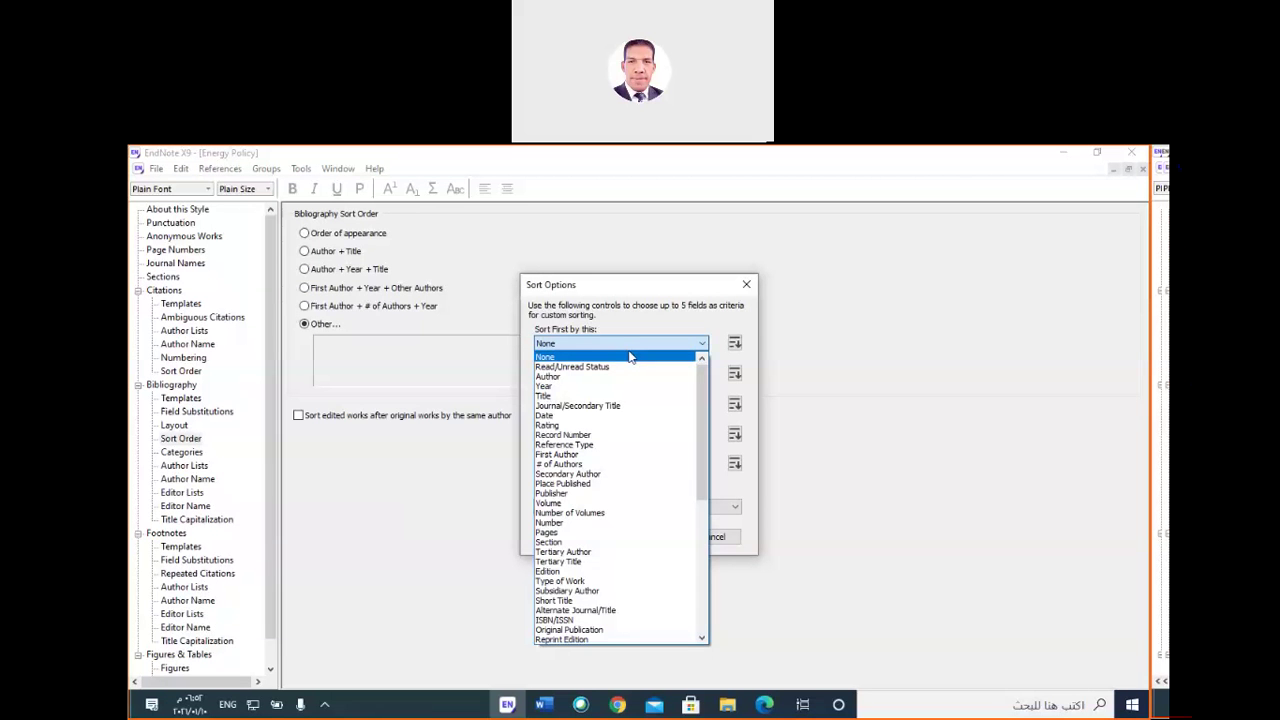
click(636, 297)
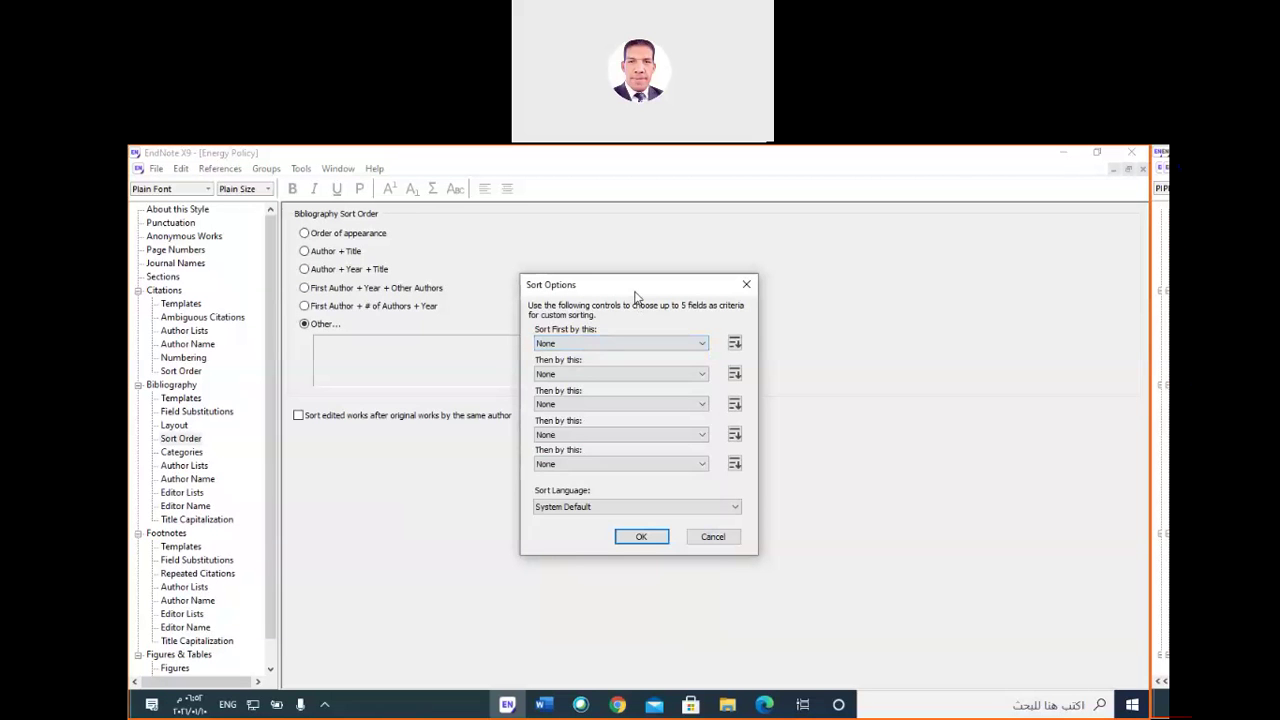
click(600, 344)
click(602, 332)
click(588, 378)
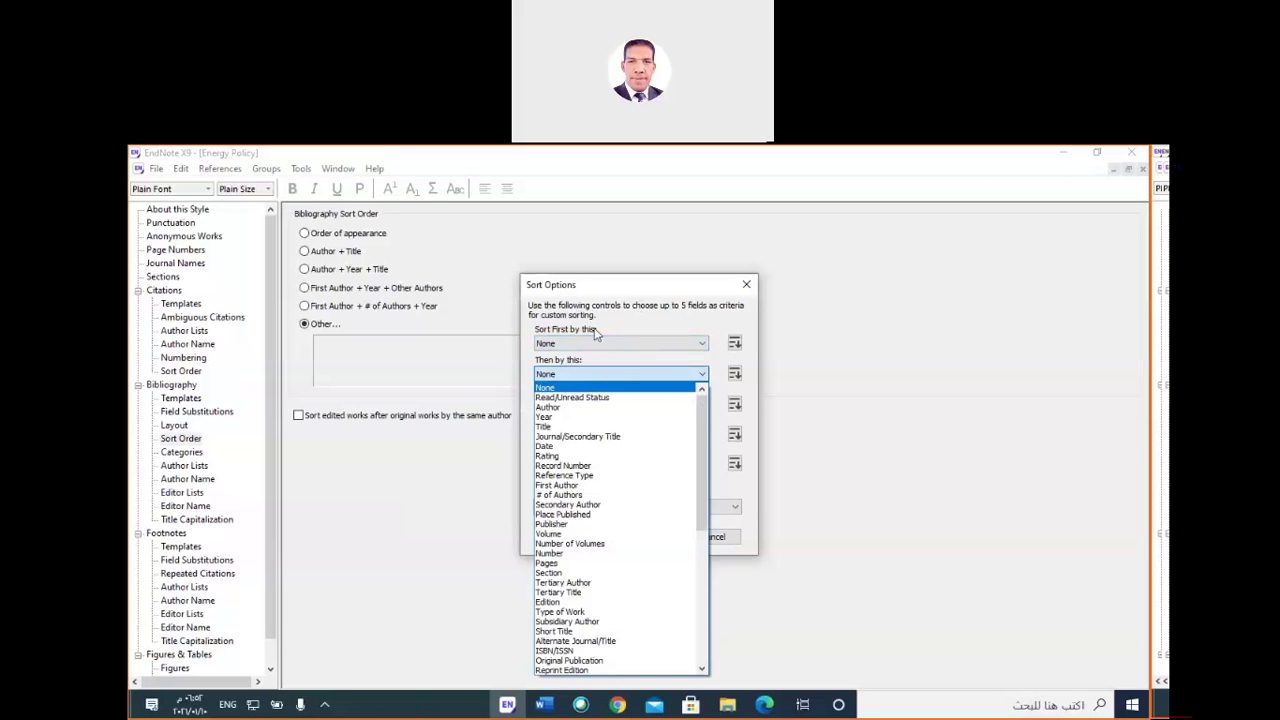
click(598, 326)
click(592, 405)
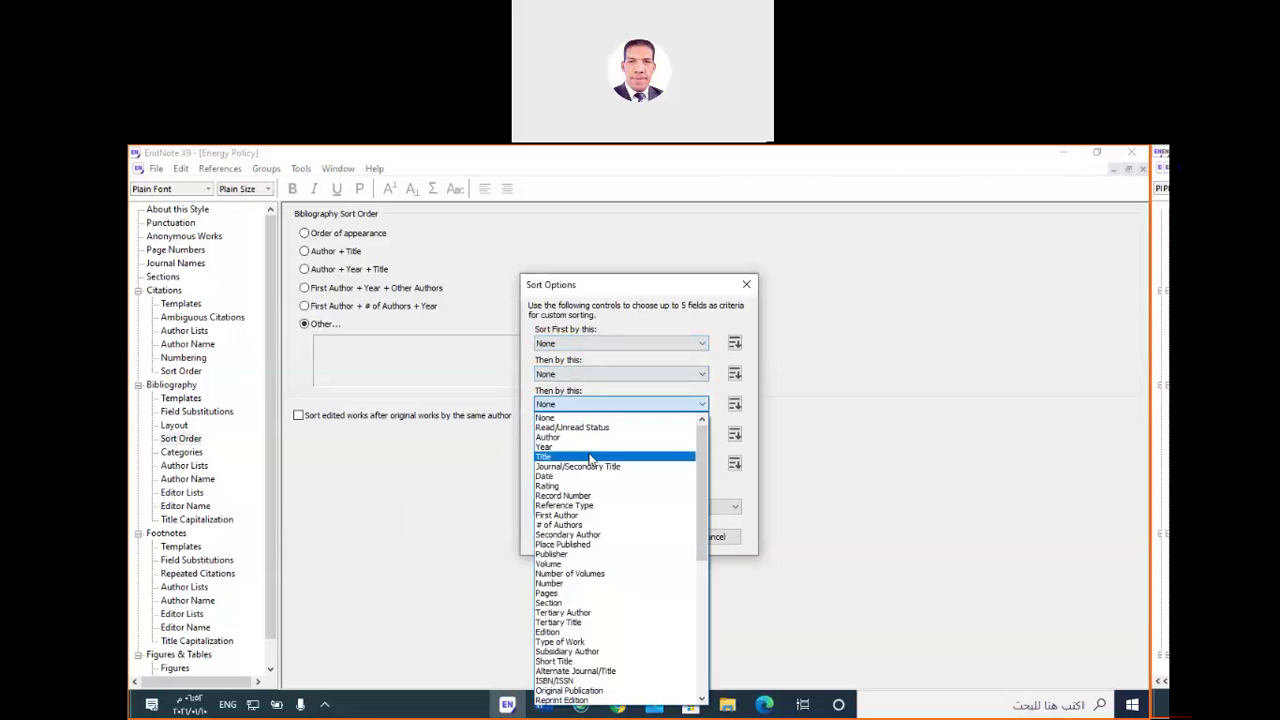
click(598, 318)
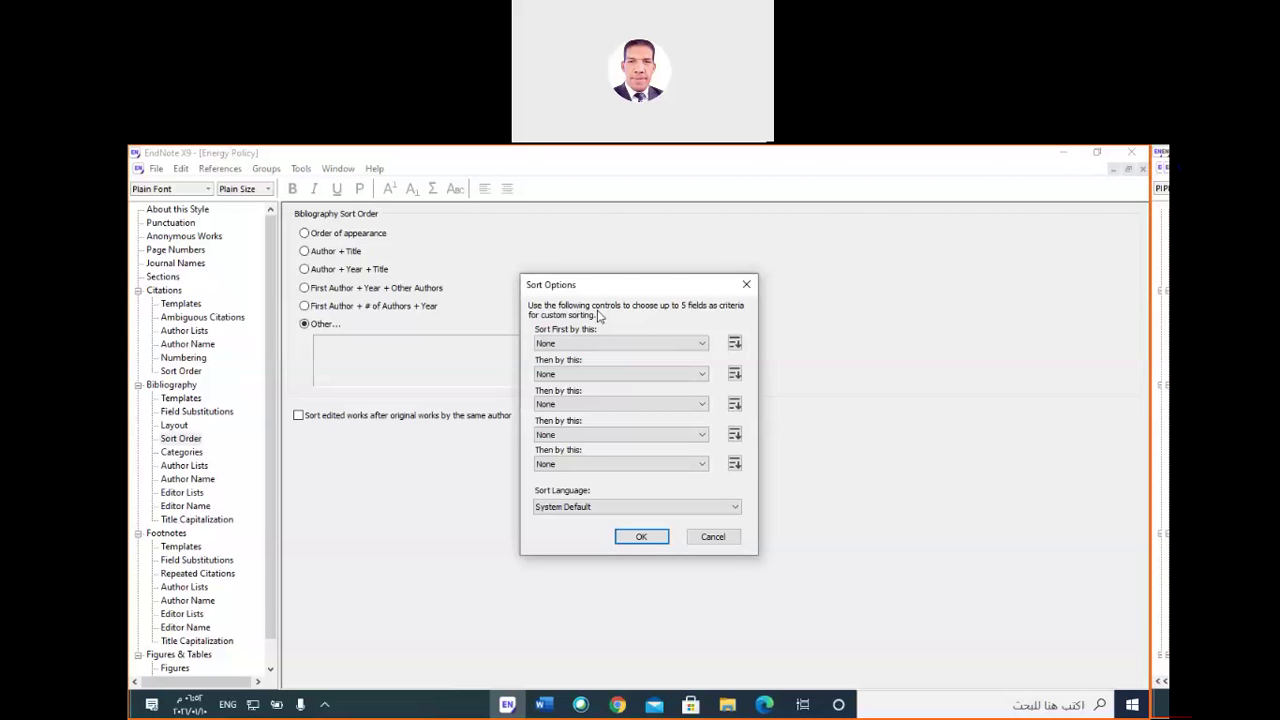
click(722, 541)
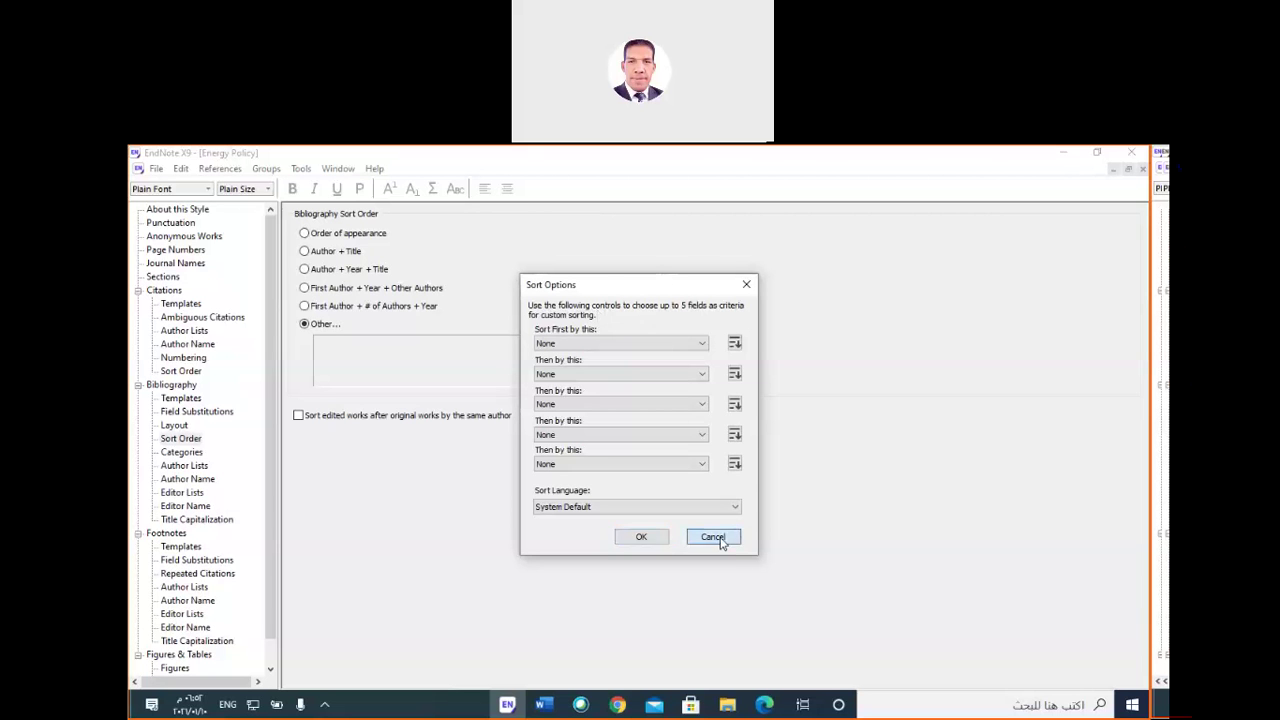
Show the bibliography categories and author list settings, and compare them with the highlighted author names in the Word reference entry.
click(190, 455)
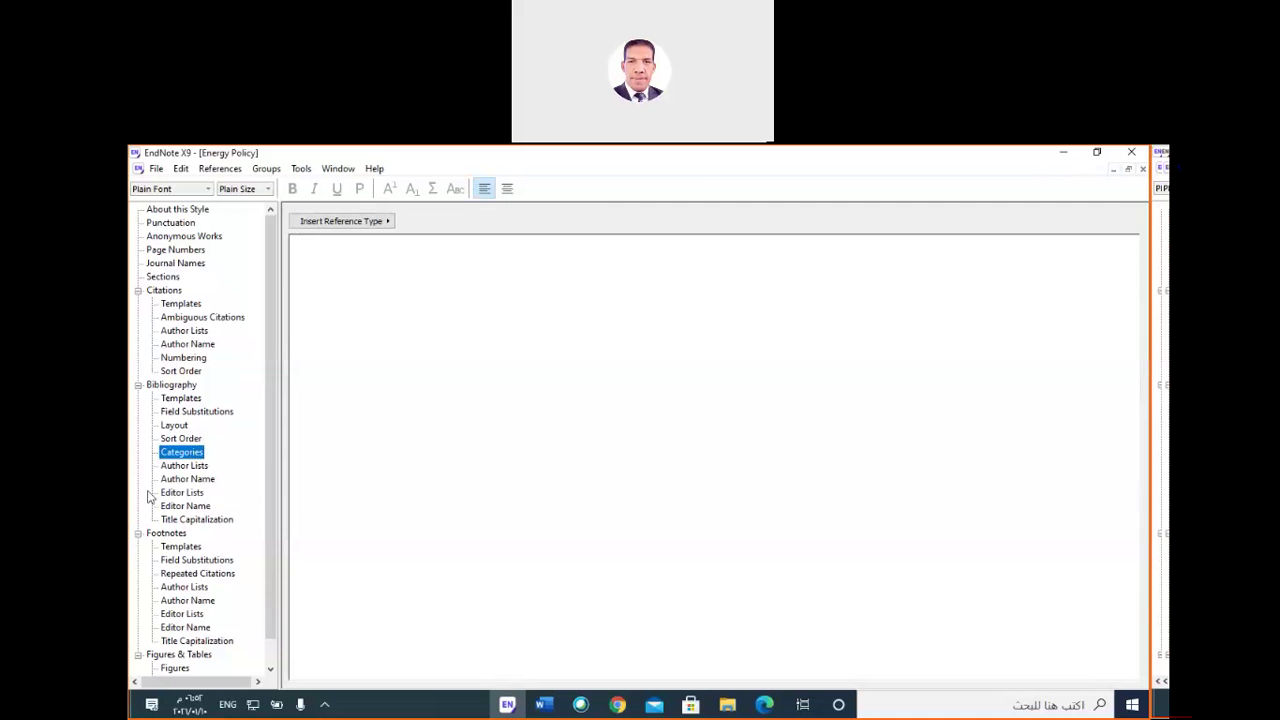
click(186, 466)
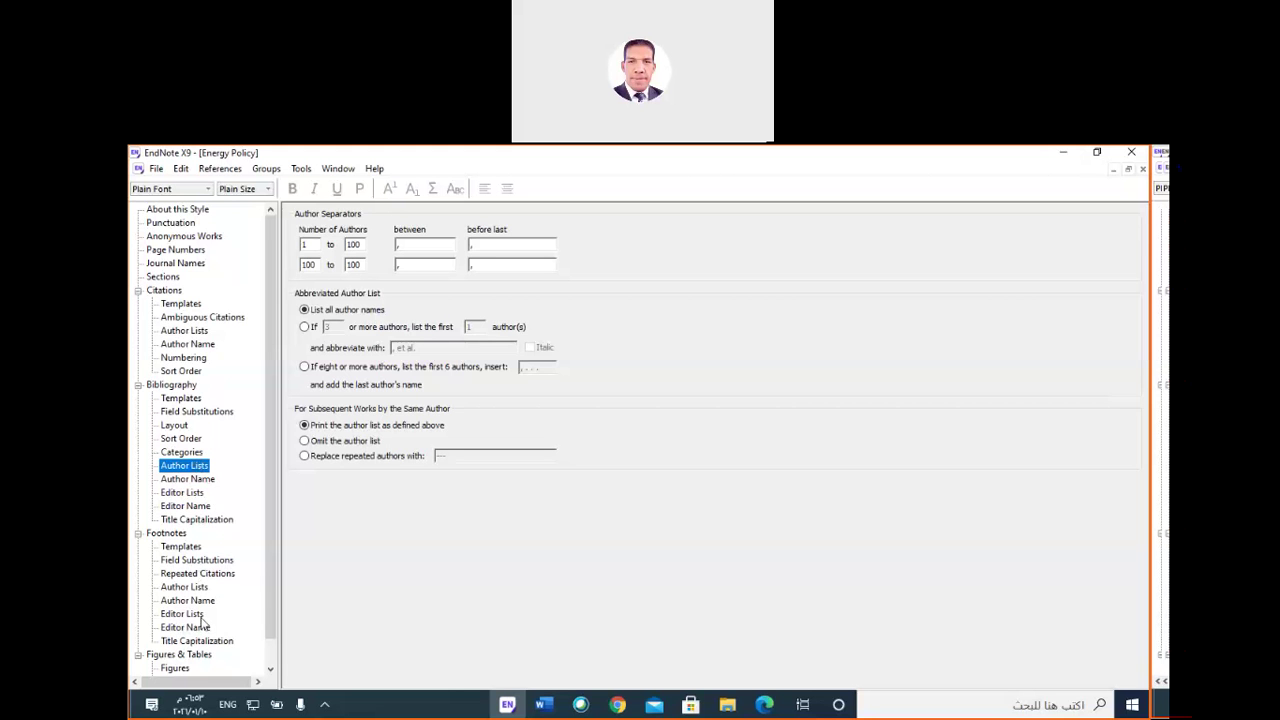
click(542, 704)
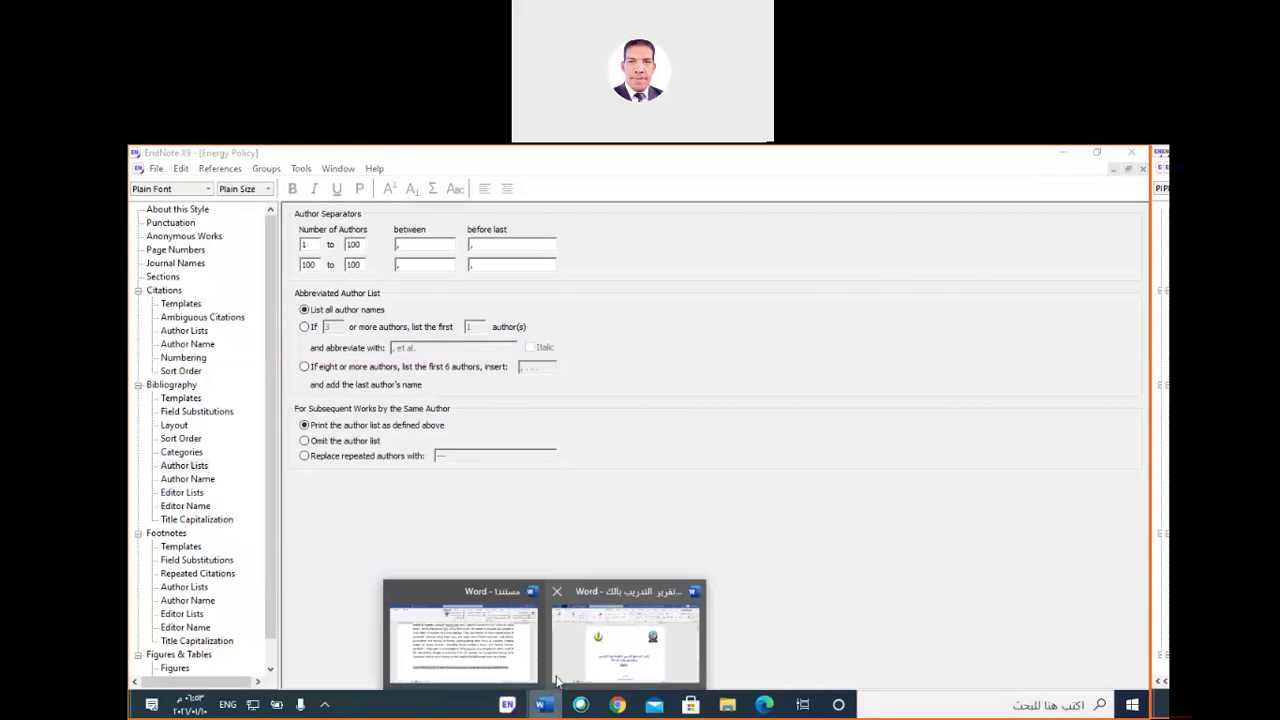
click(497, 657)
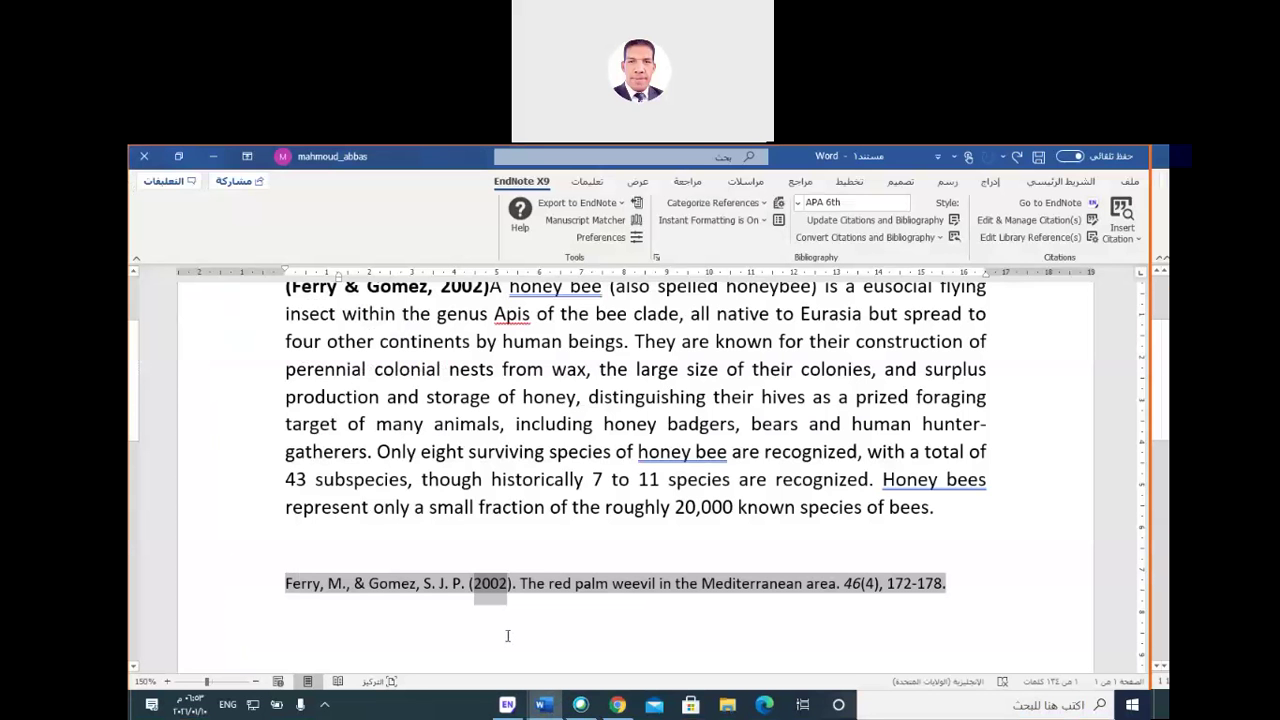
drag(307, 592, 484, 590)
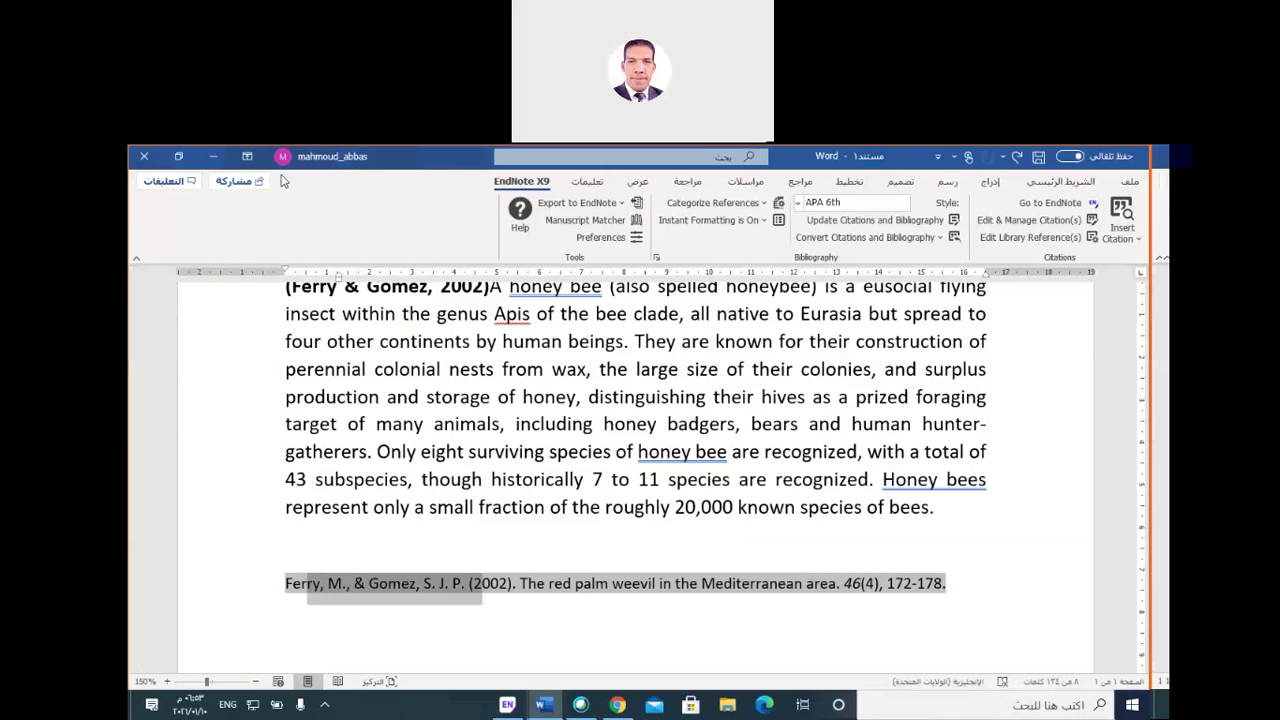
click(216, 160)
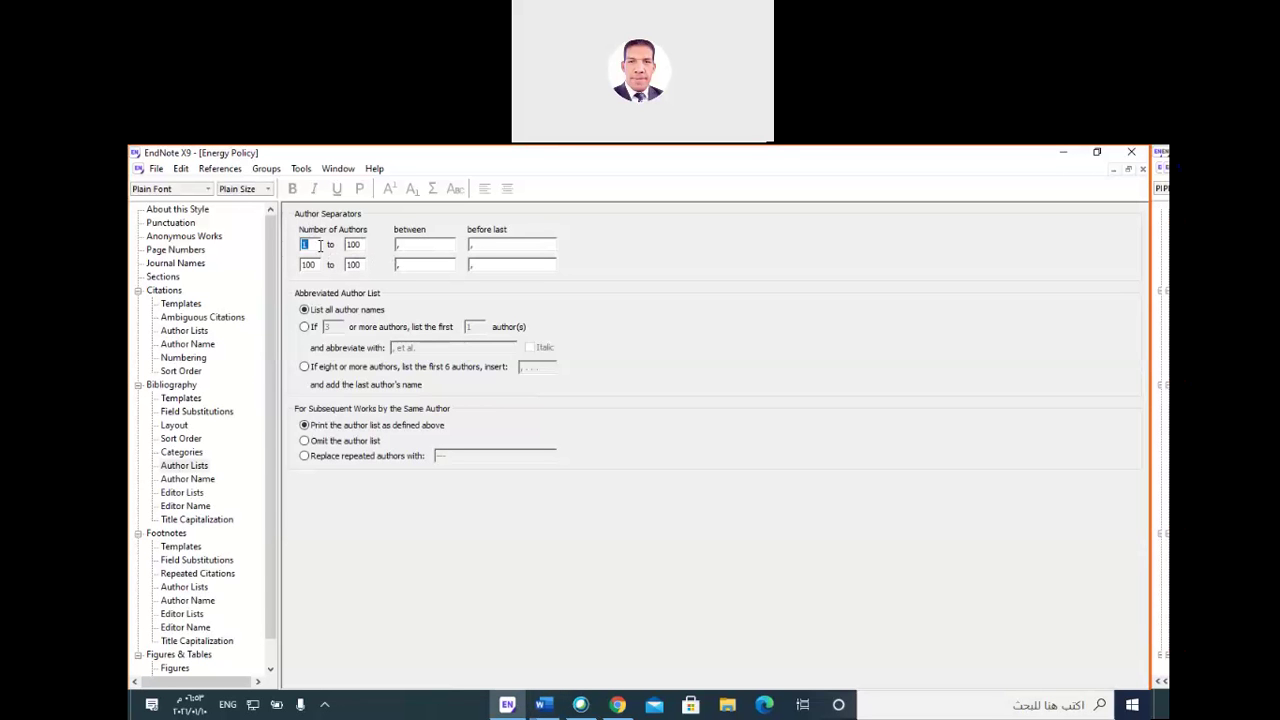
Try "and", "&" and "#" as the separator between authors for 1 to 100 authors, and leave it blank.
click(411, 247)
text(and)
drag(442, 245, 354, 247)
text(&)
key(BackSpace)
text(#)
key(BackSpace)
Set the before-last separator for 1 to 100 authors to "&" and abbreviate lists of 3 or more authors to the first 1.
drag(490, 245, 465, 248)
text(and)
key(BackSpace)
key(BackSpace)
text(&)
click(312, 329)
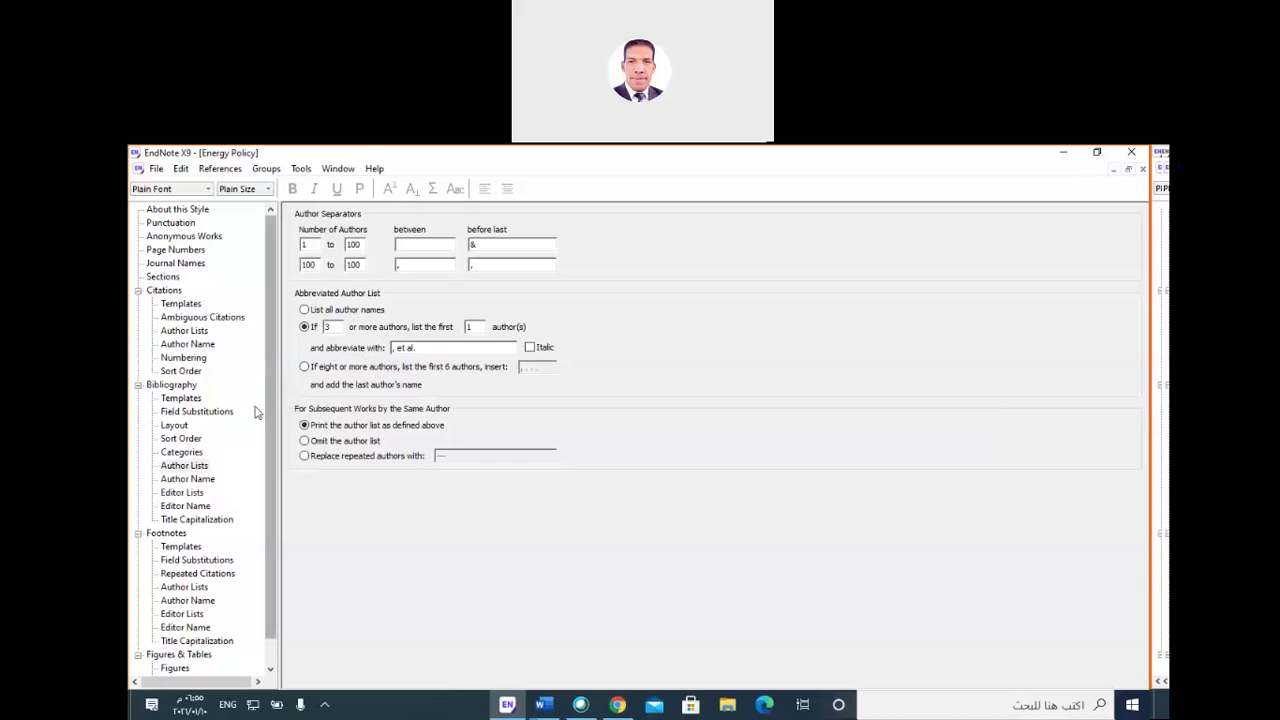
Show the bibliography author name settings and examine the author names in the Word reference entry, highlighting the second author's surname and initials.
click(199, 481)
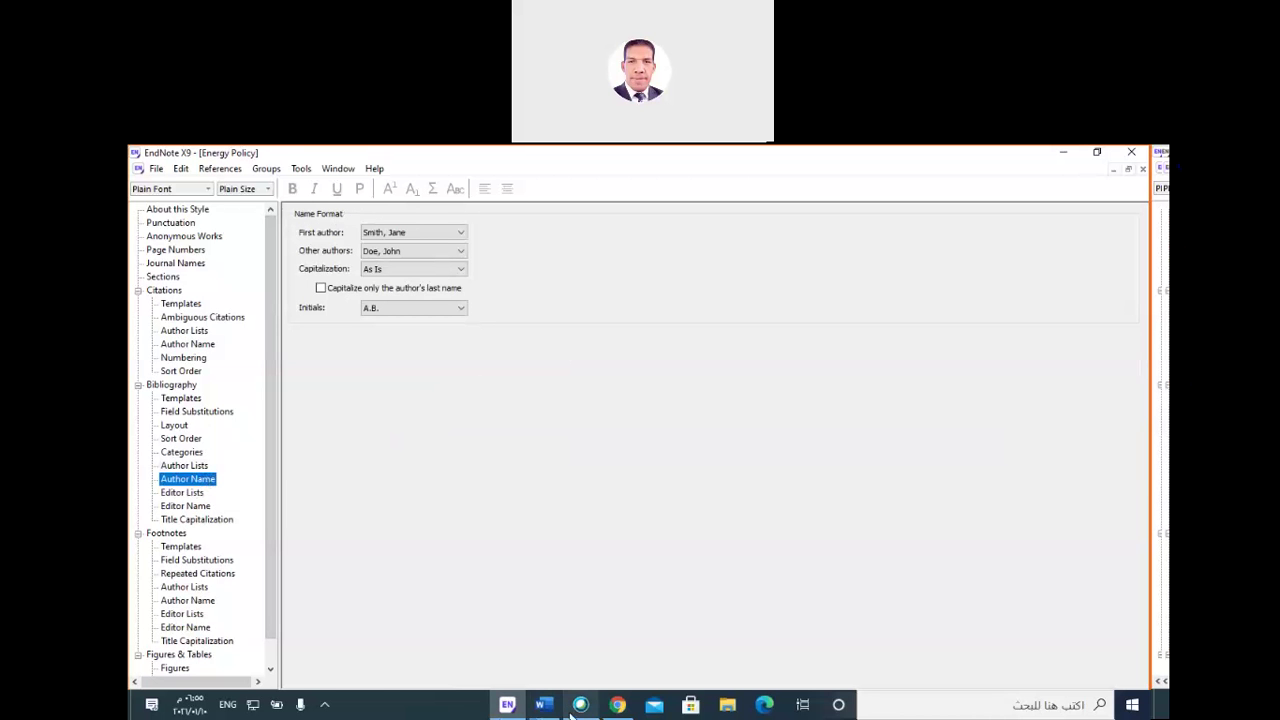
mouse_move(541, 708)
click(460, 630)
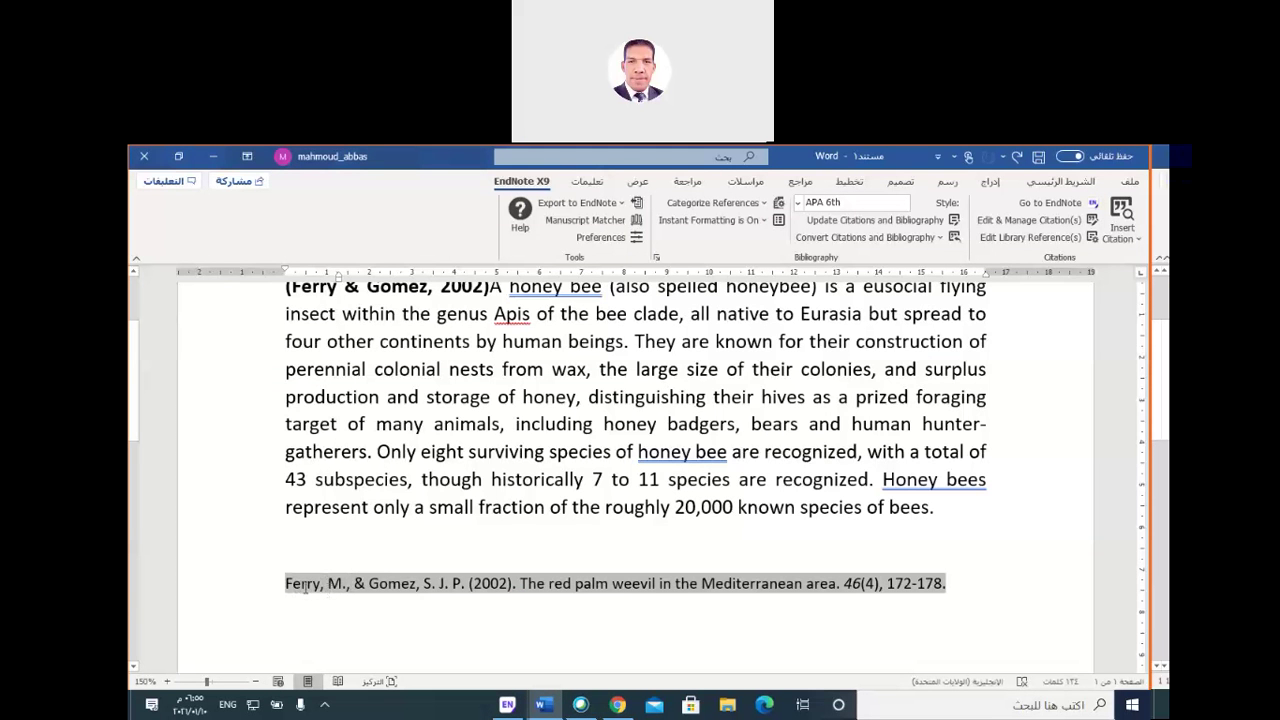
click(344, 585)
key(BackSpace)
drag(344, 585, 327, 585)
key(ctrl+z)
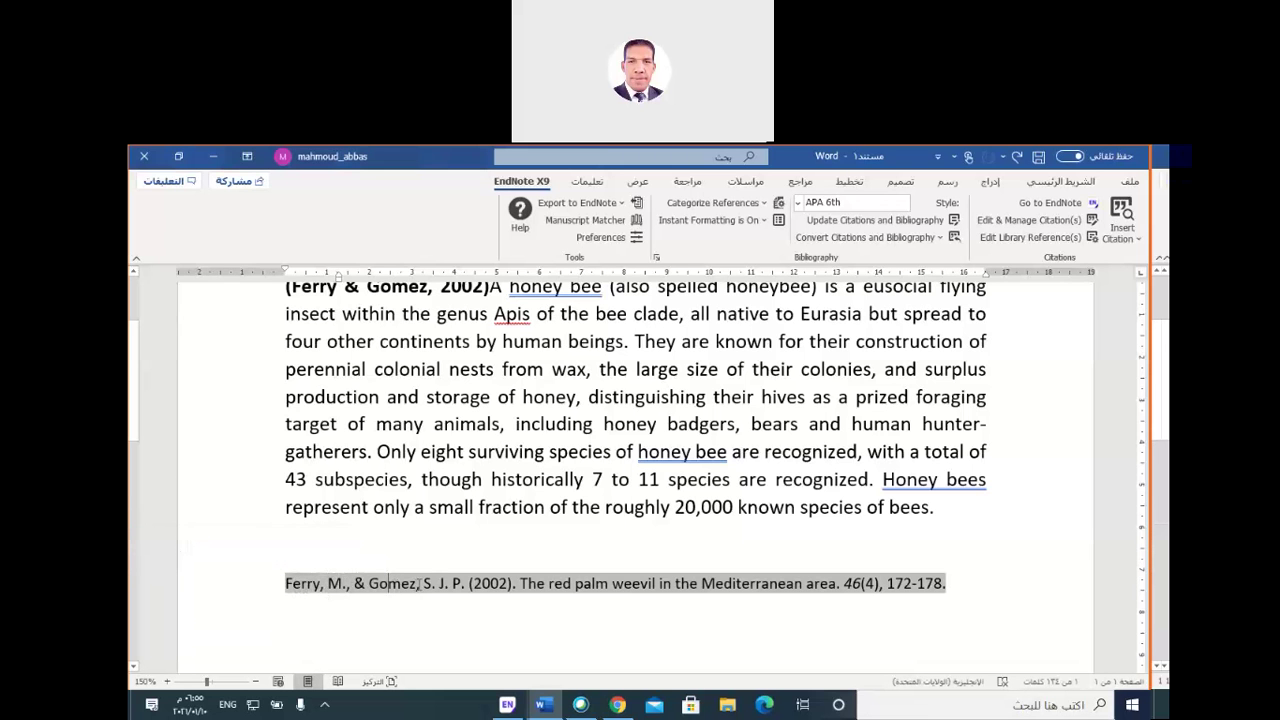
drag(422, 585, 389, 571)
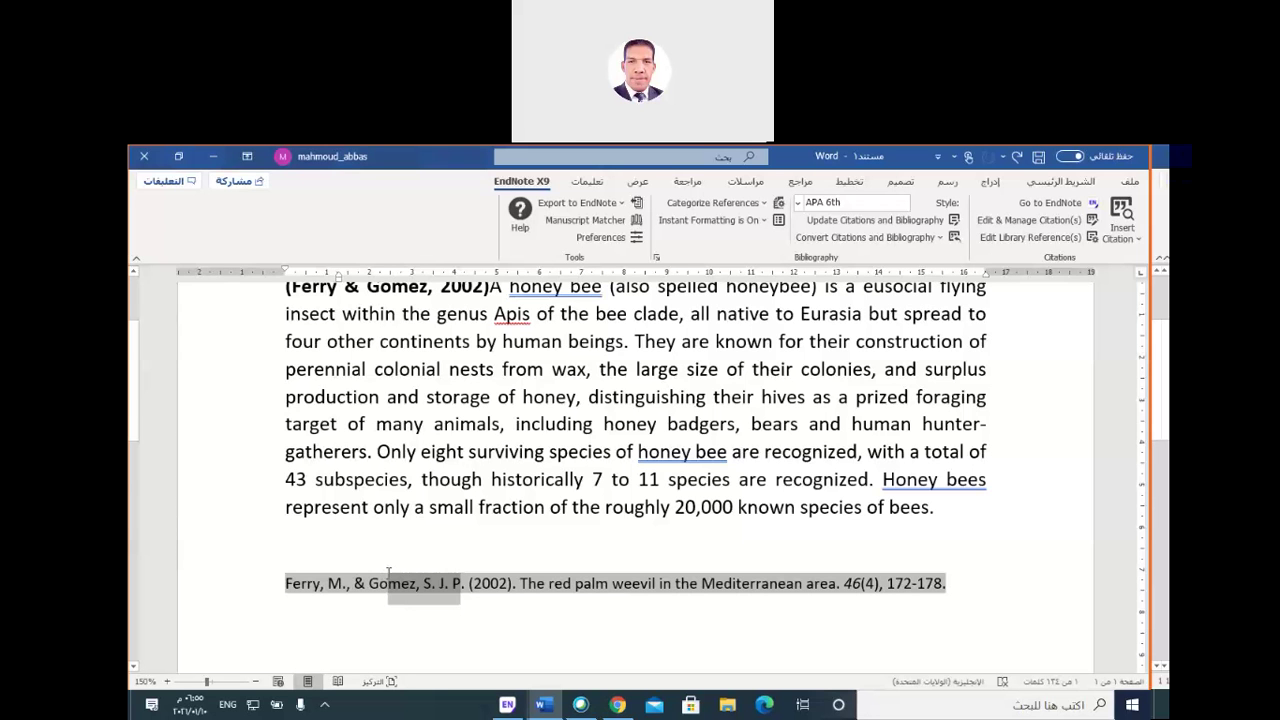
drag(389, 571, 389, 571)
Return to EndNote and review the name-order options for other authors and the initials formats, keeping the existing choices.
click(510, 705)
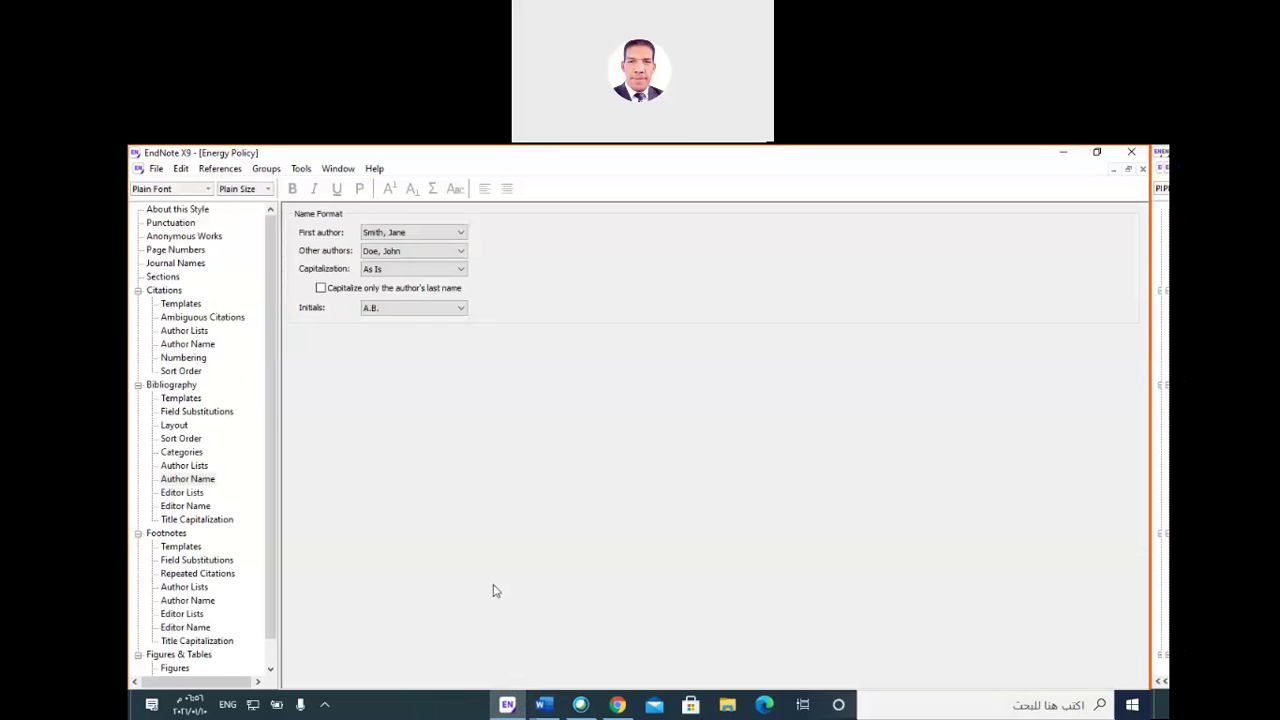
click(409, 250)
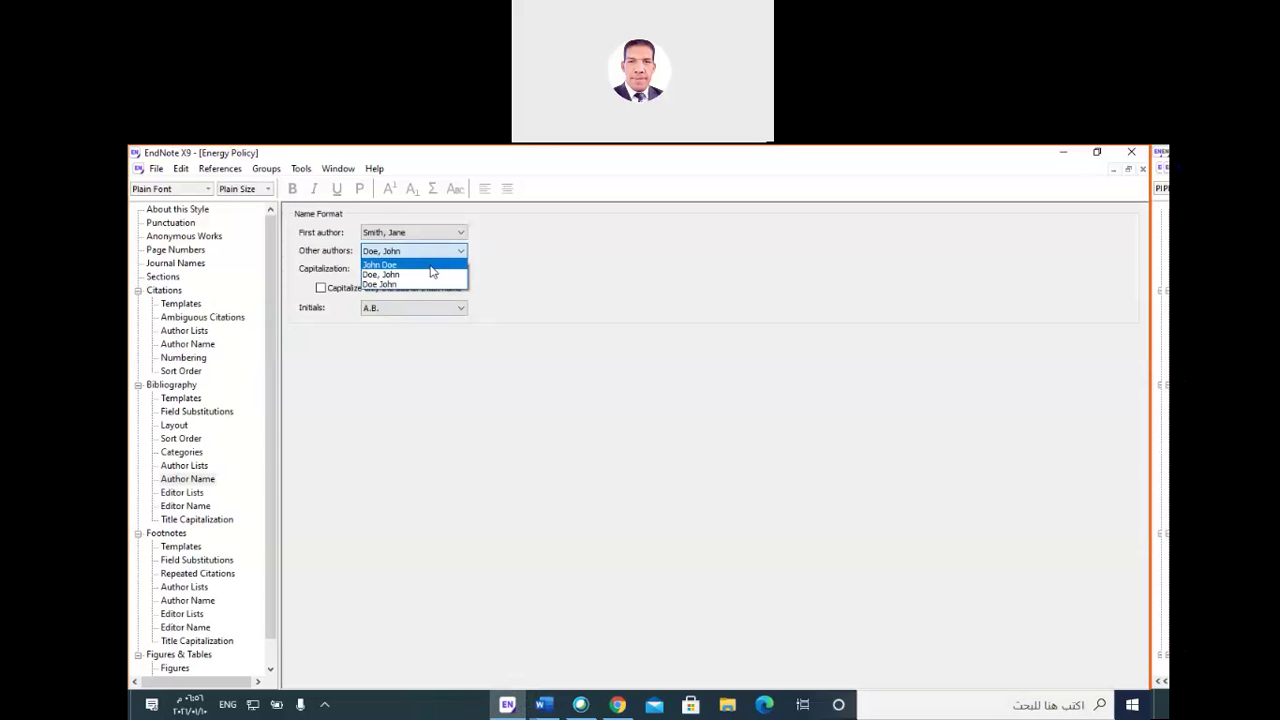
click(414, 252)
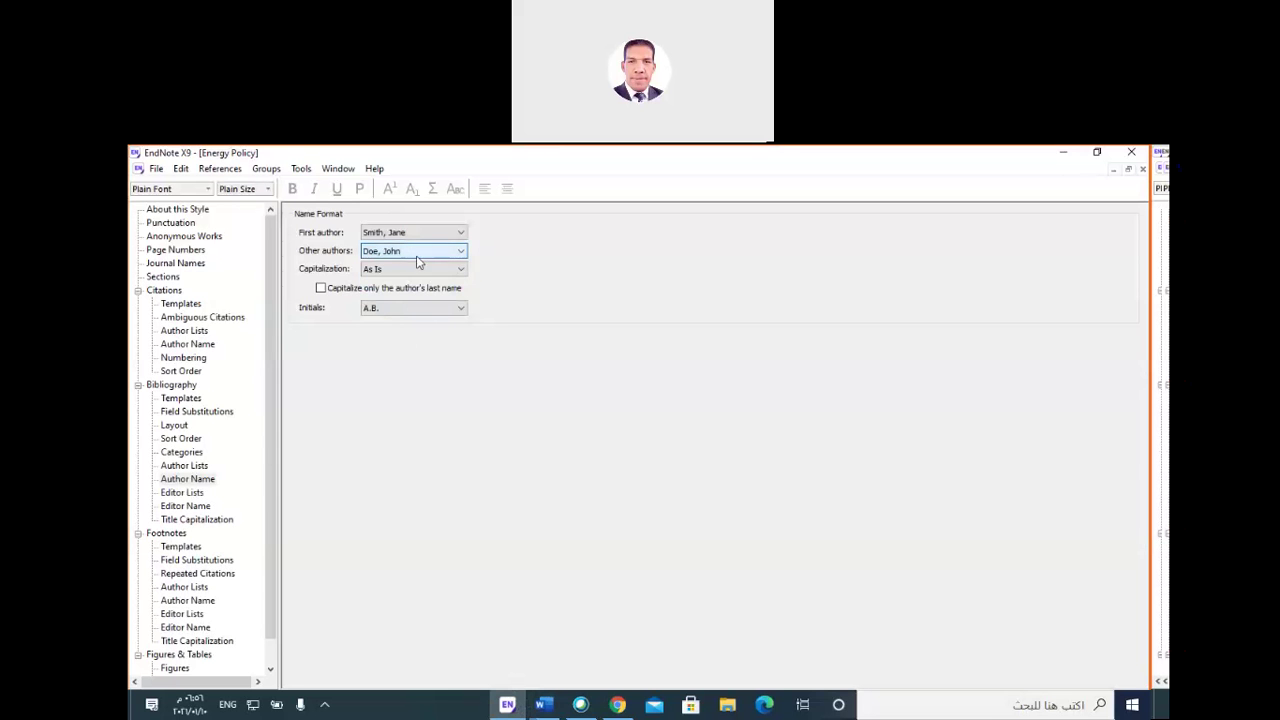
click(429, 312)
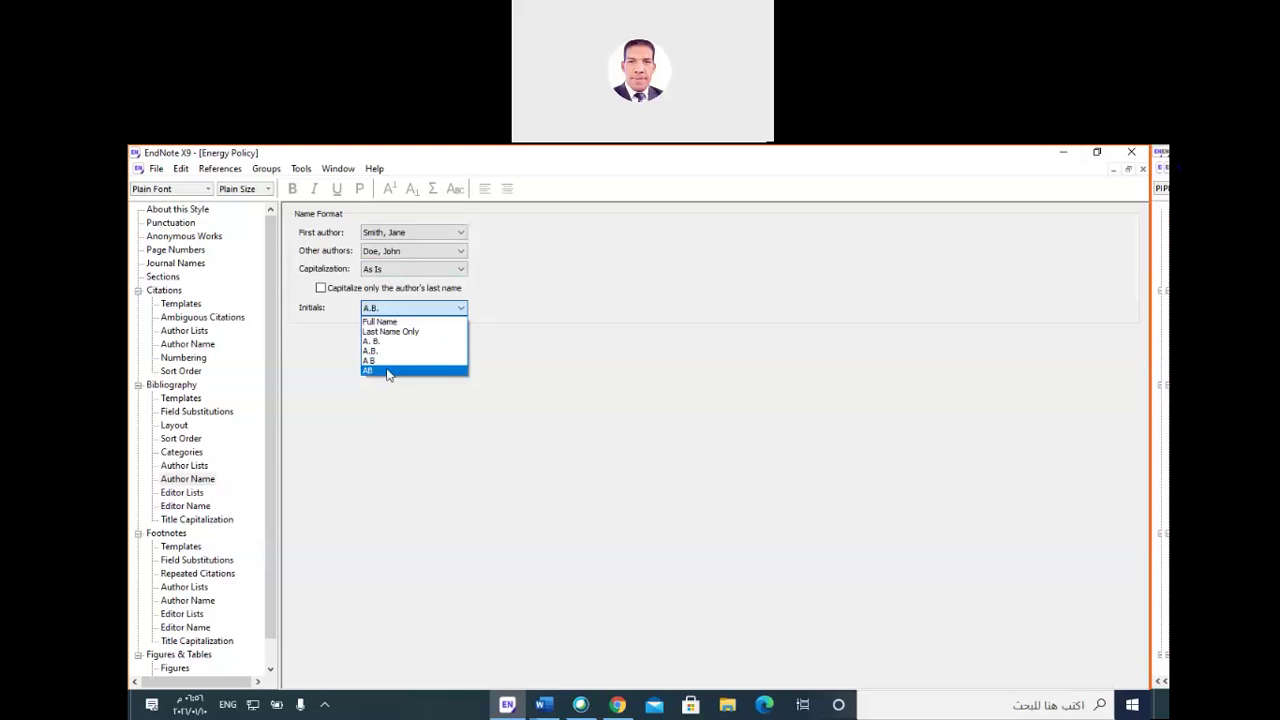
click(533, 321)
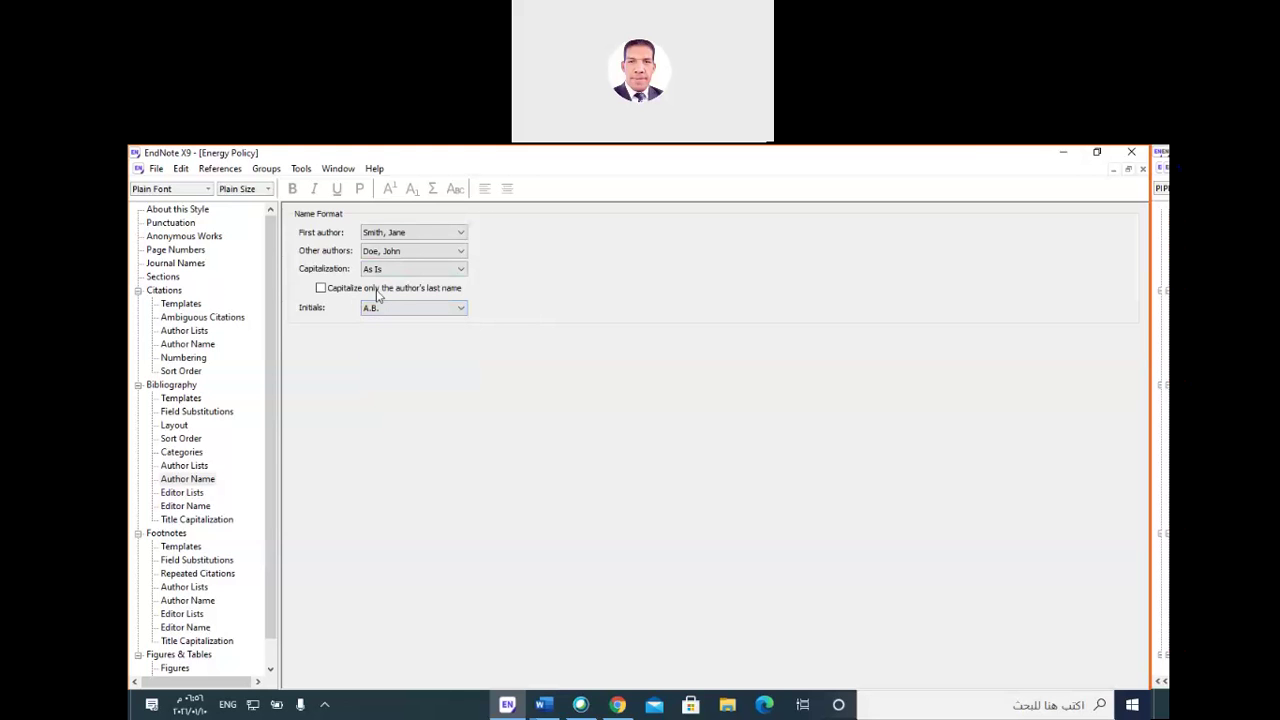
Review the bibliography author capitalization options, the editor list and editor name settings, and the title capitalization choices without changing them.
click(406, 272)
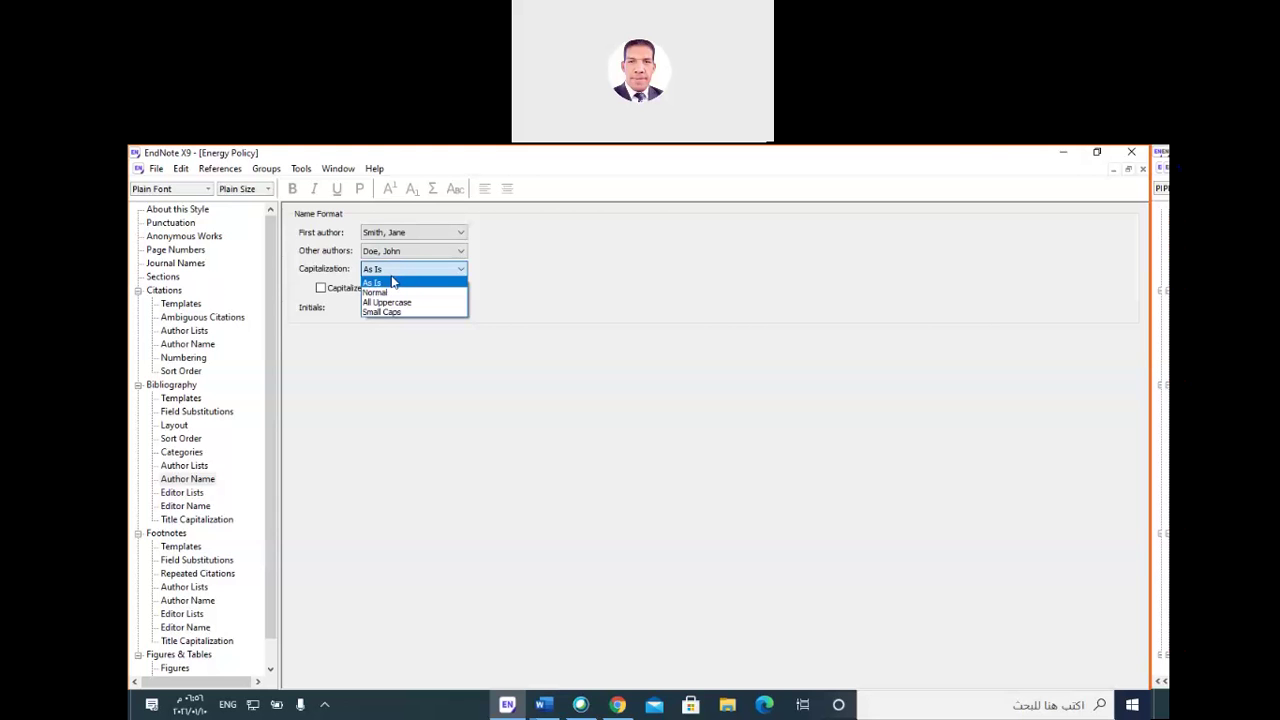
click(534, 379)
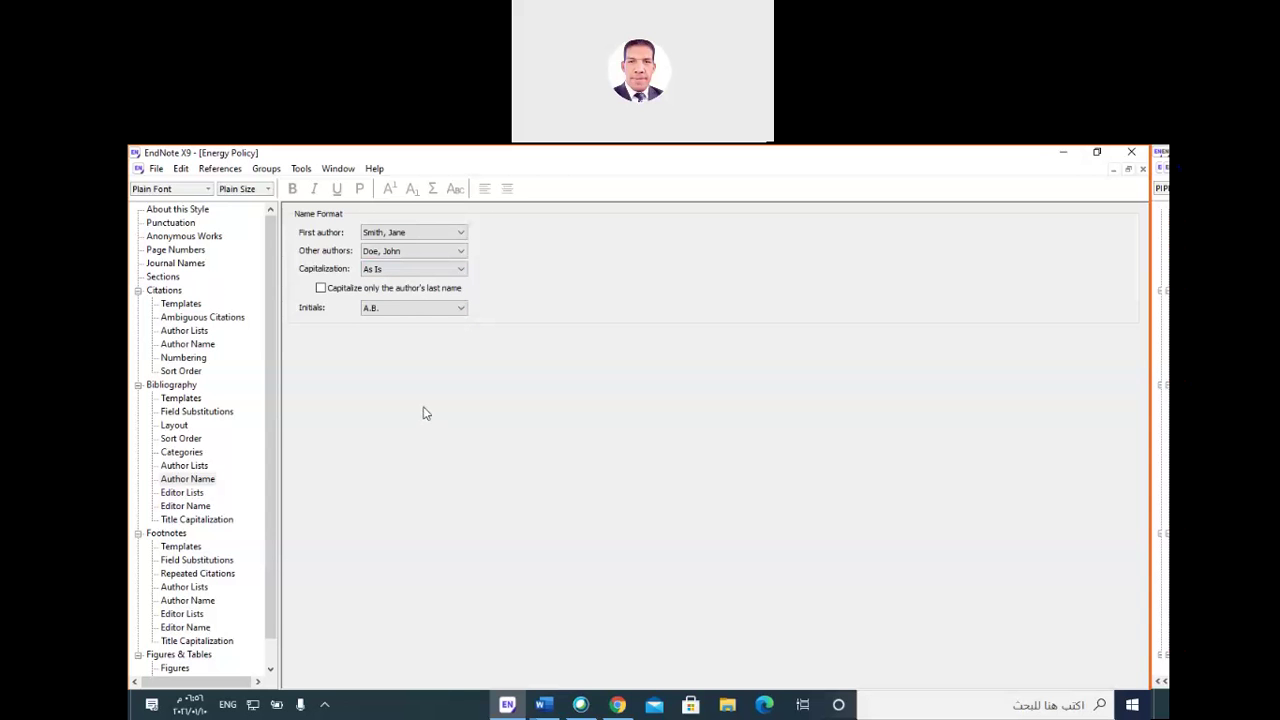
click(183, 493)
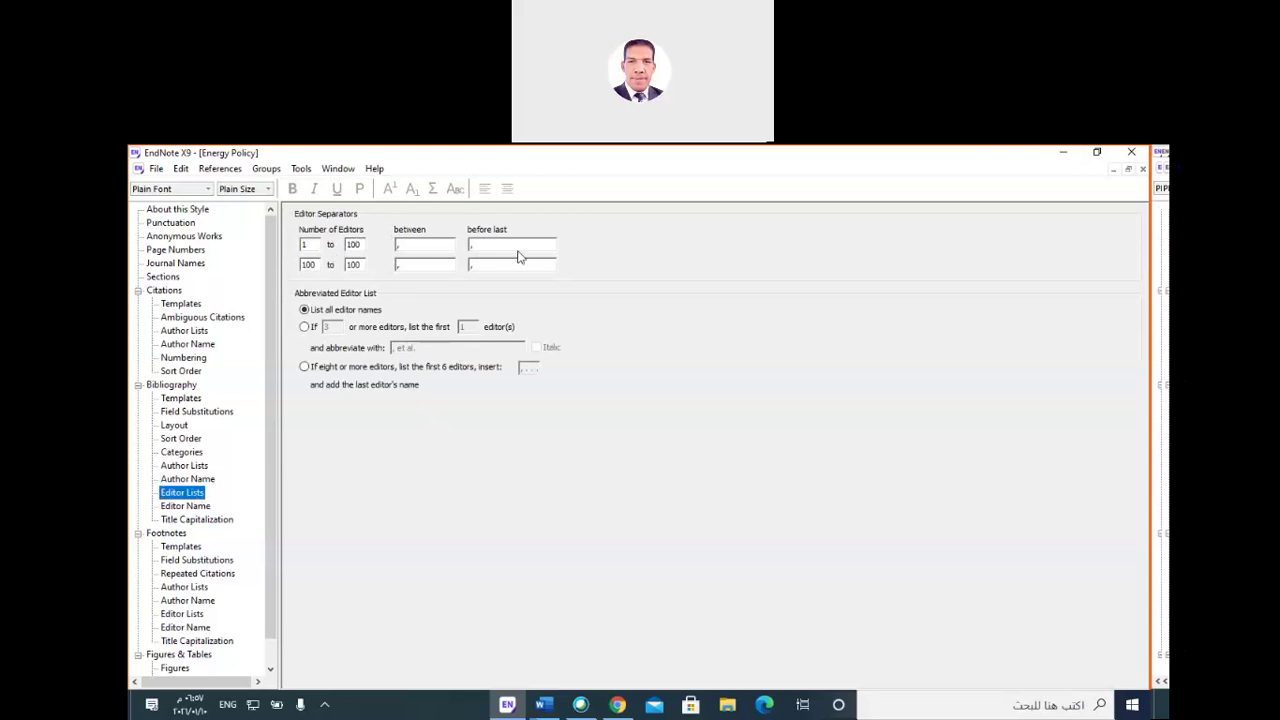
click(213, 506)
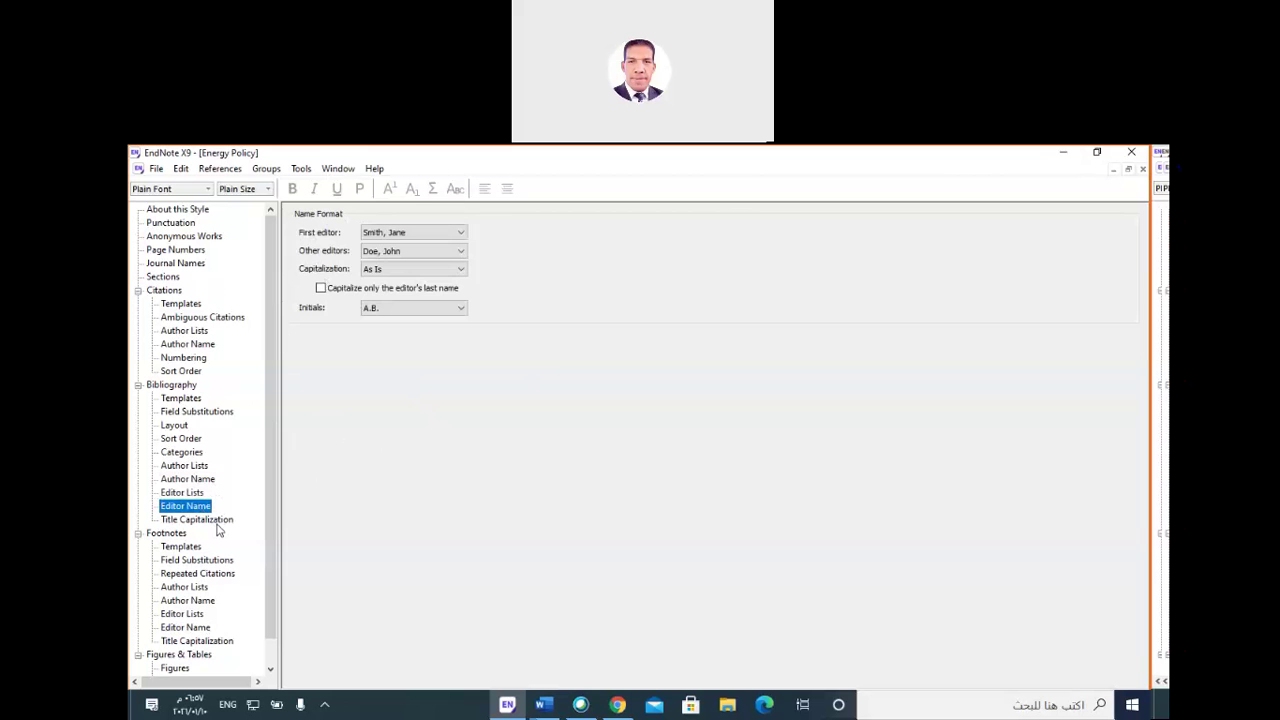
click(218, 522)
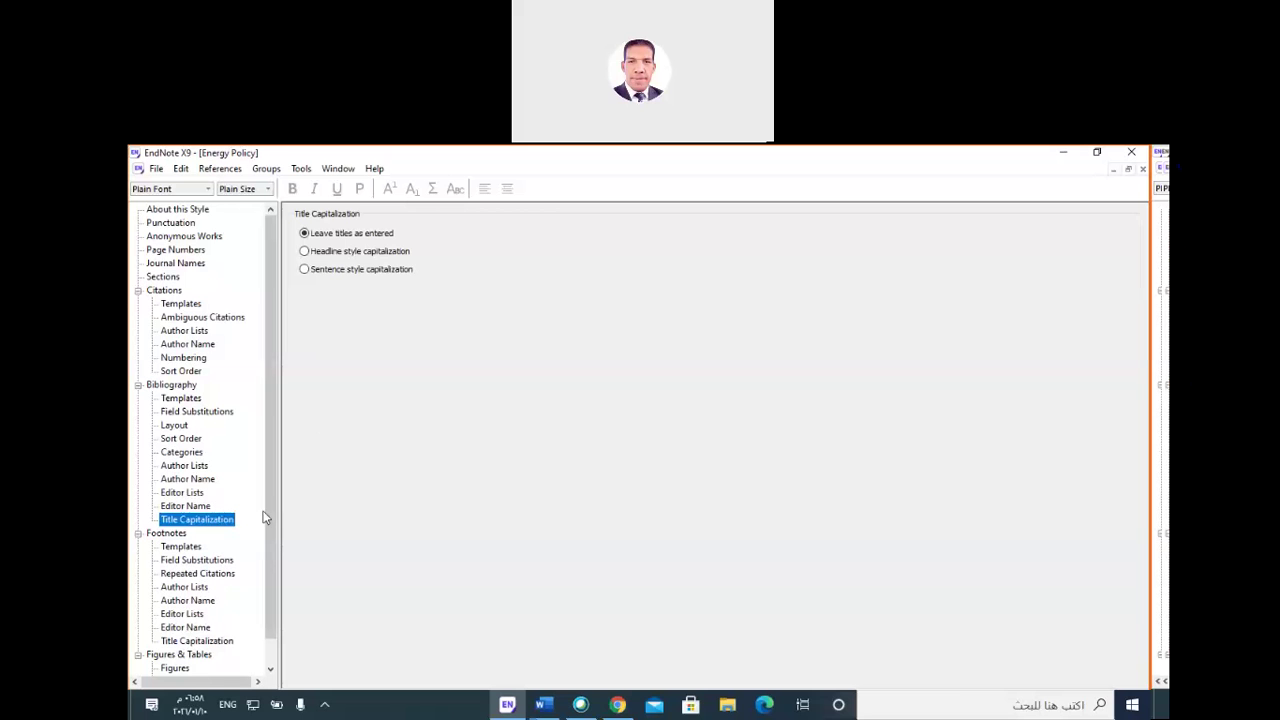
scroll(175, 546, down, 1)
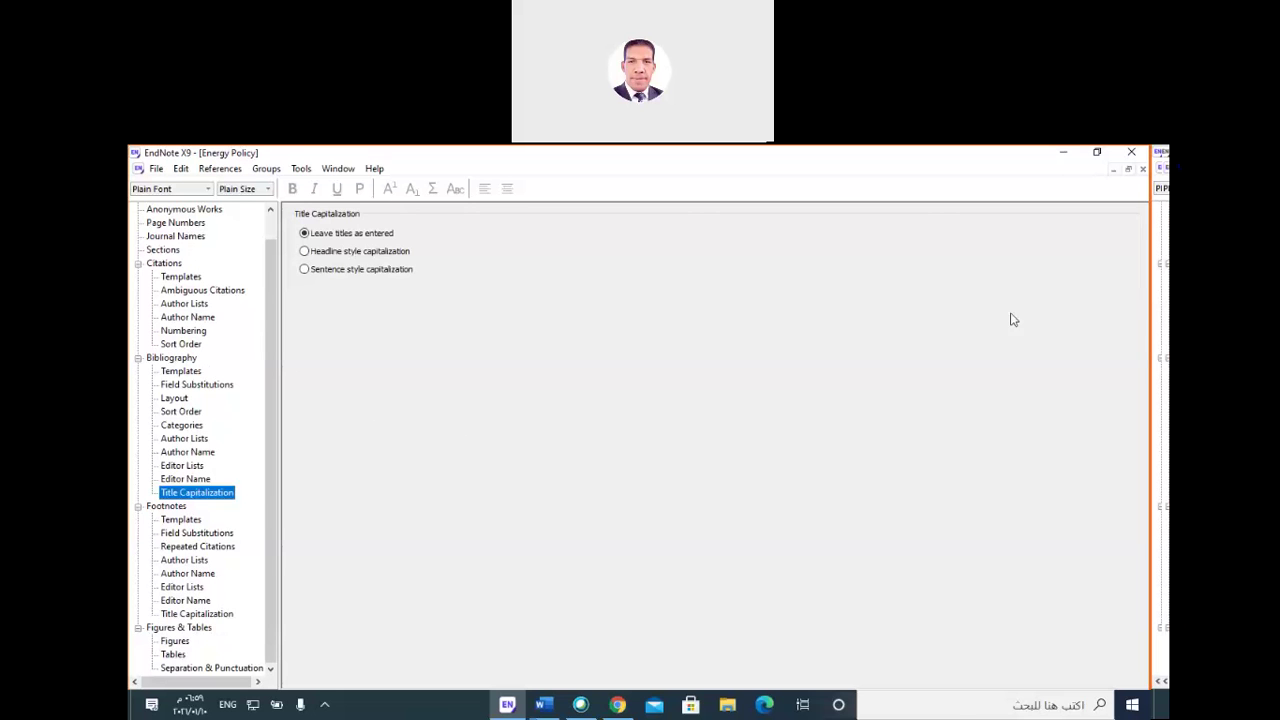
Close the edited Energy Policy style, saving the changes as a new style named with a person's first name in Arabic.
click(1144, 170)
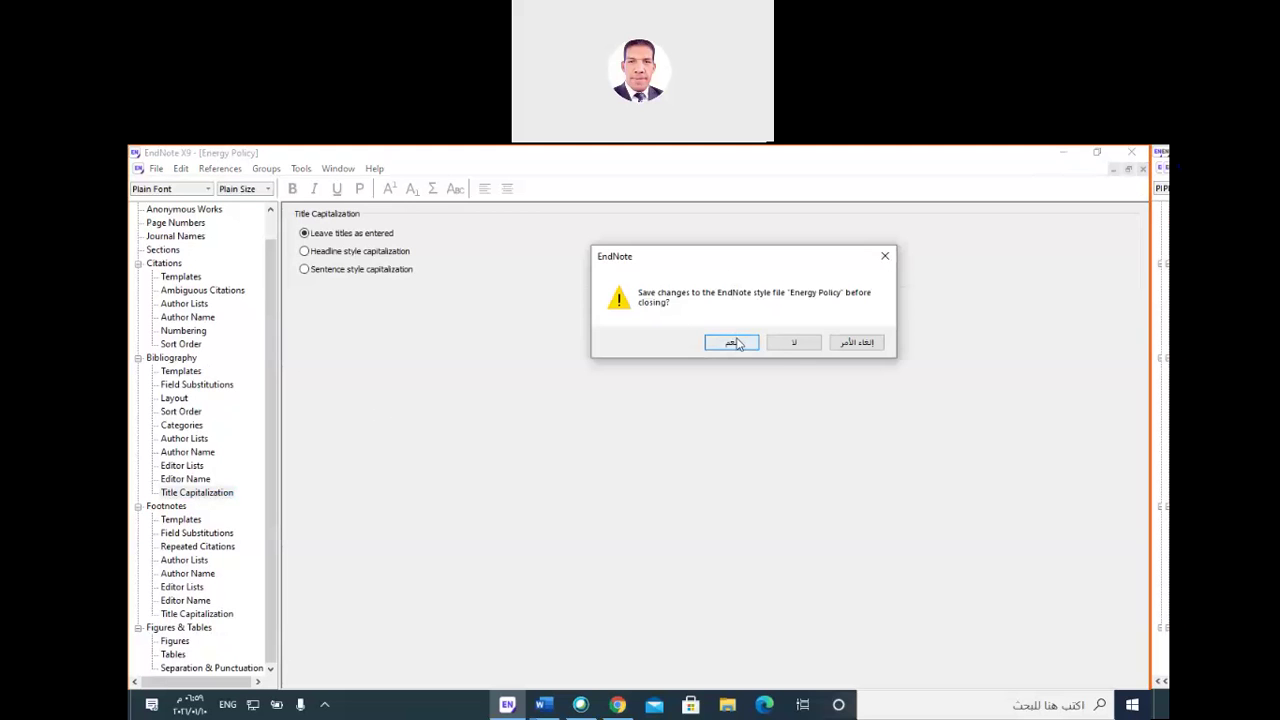
click(735, 343)
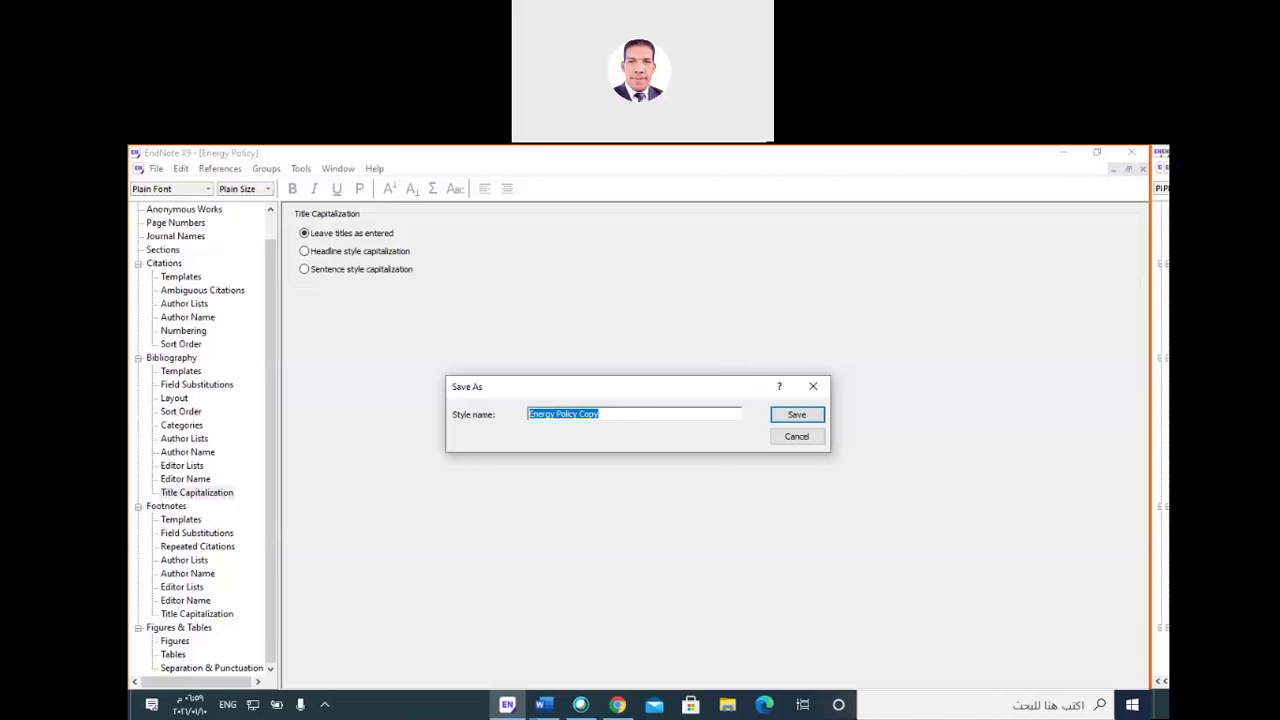
text(lol)
key(BackSpace)
key(BackSpace)
key(BackSpace)
key(alt+shift)
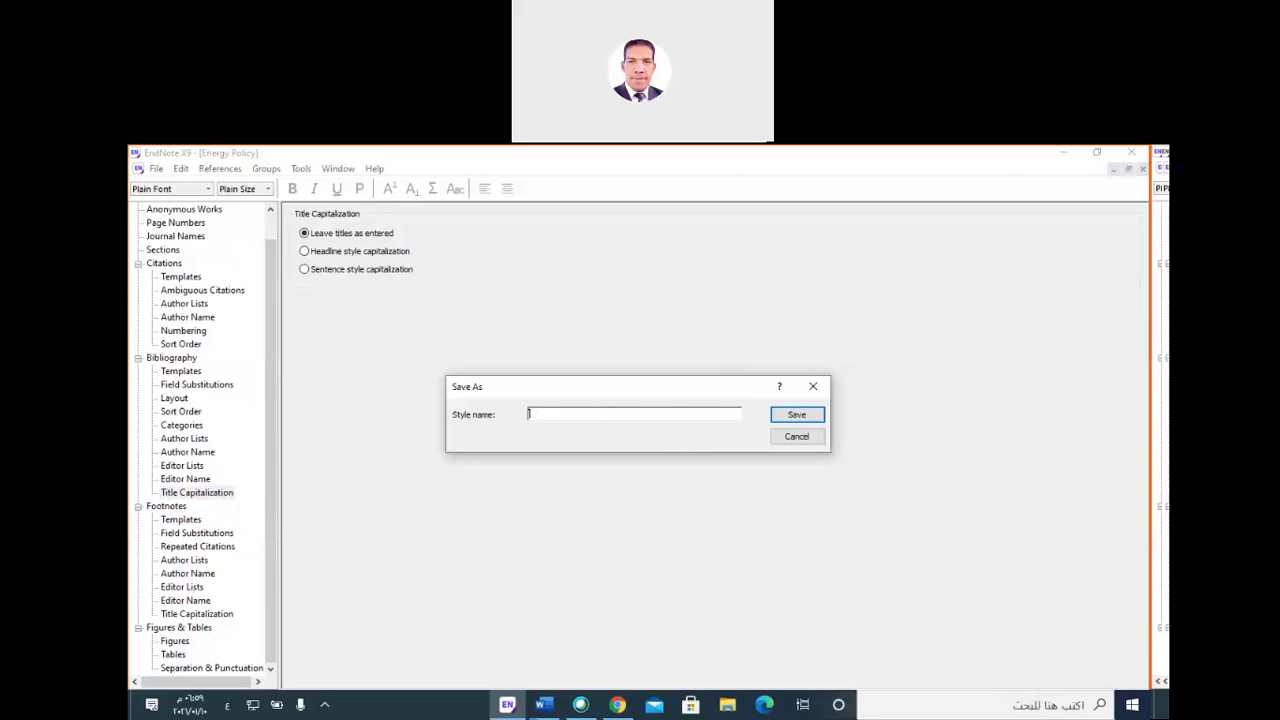
text(محمود)
click(800, 415)
key(ctrl+w)
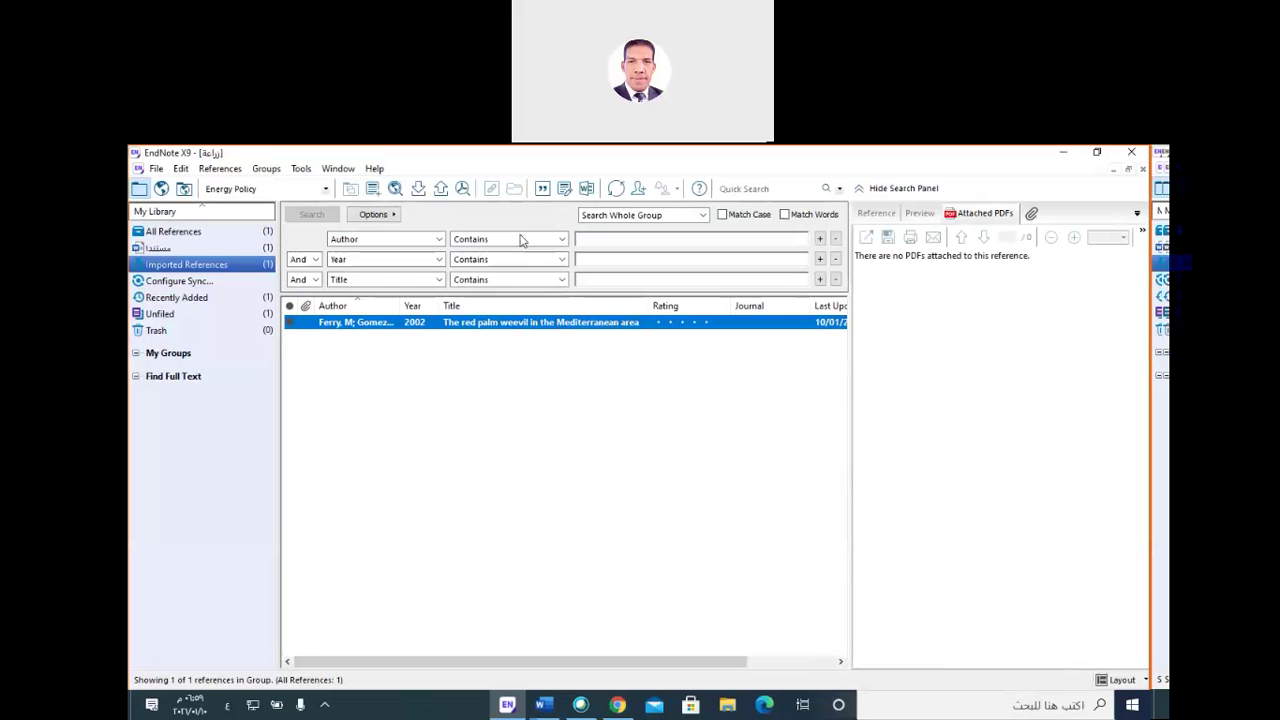
Try to find the newly saved custom style by its name in the full style list and choose it.
click(325, 189)
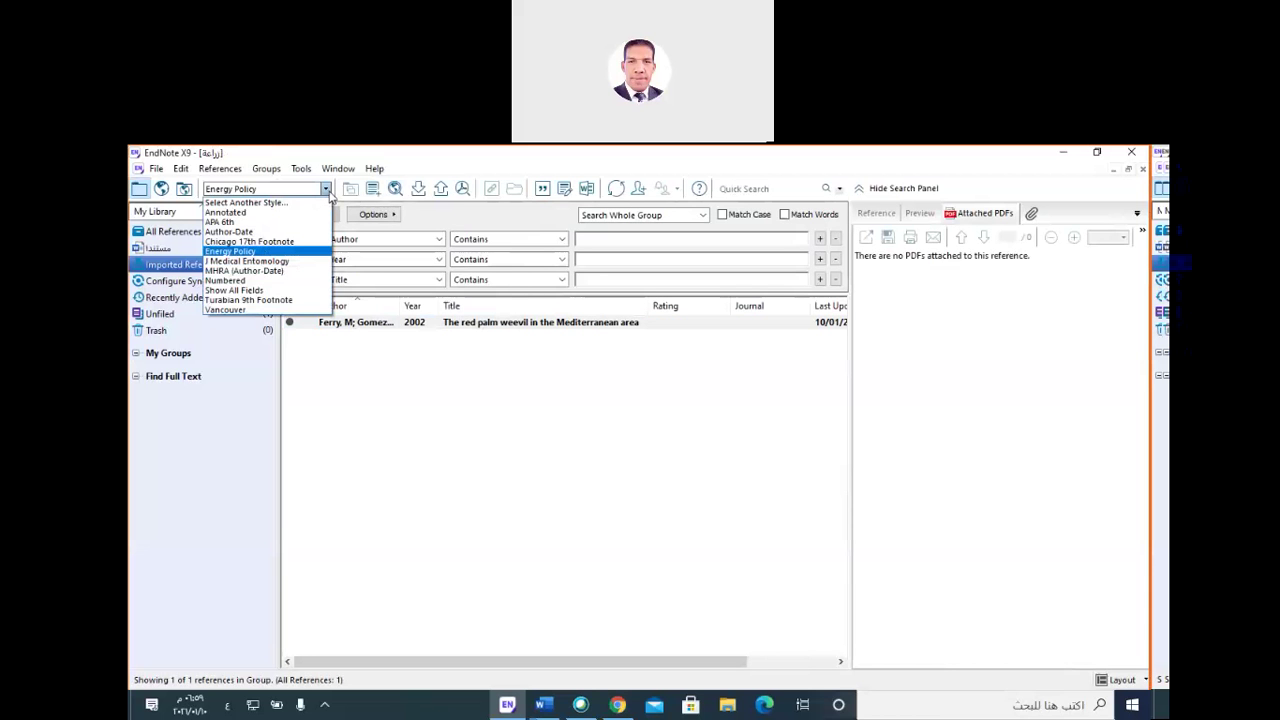
click(288, 203)
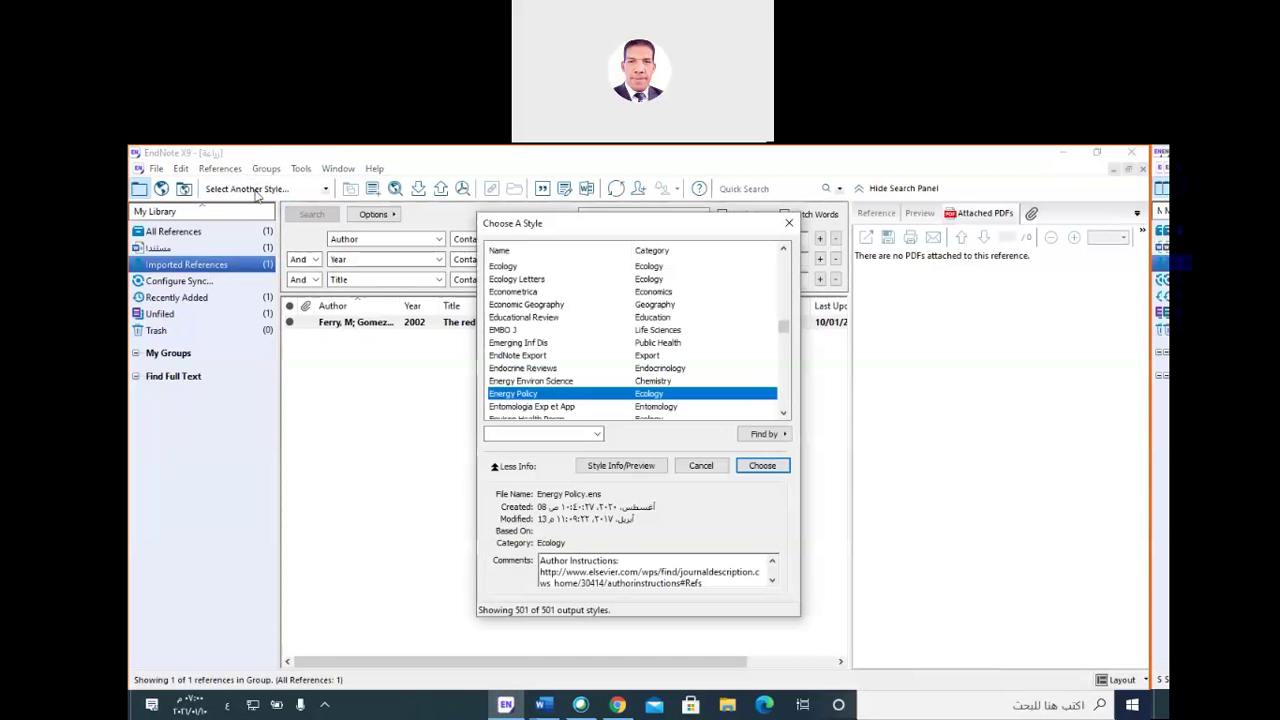
scroll(537, 348, up, 5)
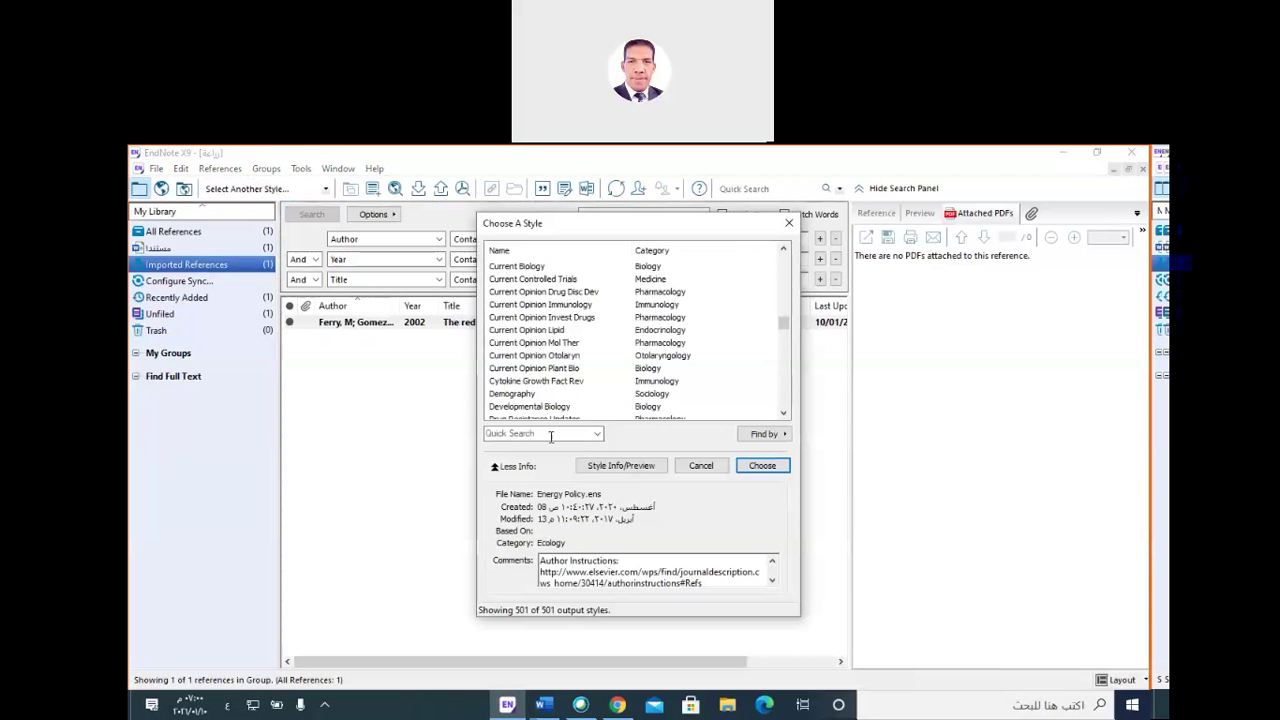
click(570, 433)
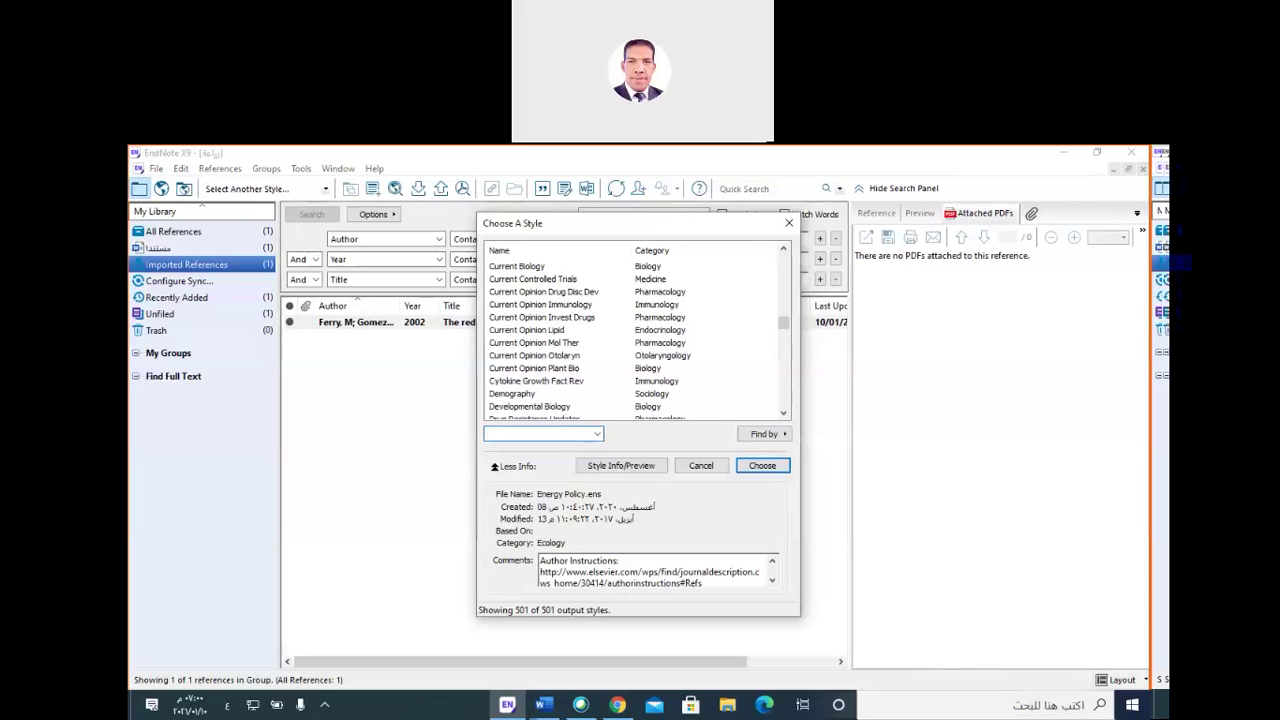
text(محمود)
click(762, 465)
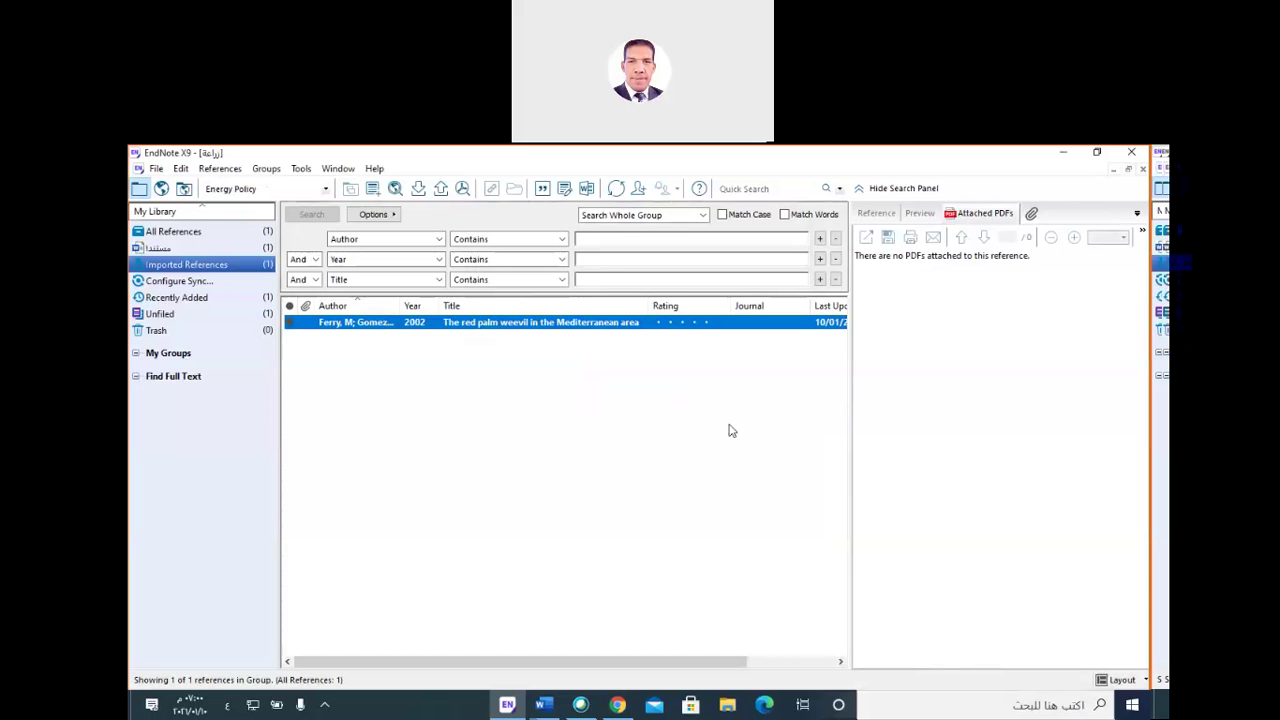
Search the style list for the custom style's Arabic name, select the matching entry and make it EndNote's output style.
click(326, 190)
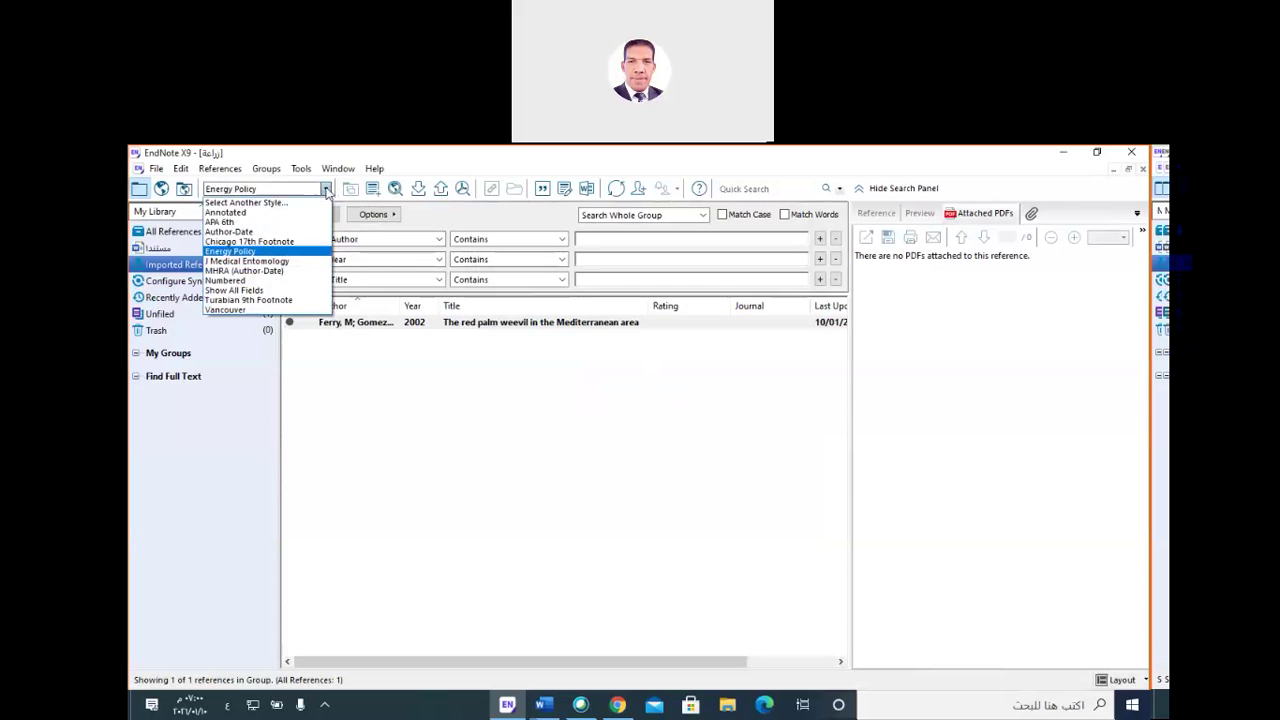
click(280, 203)
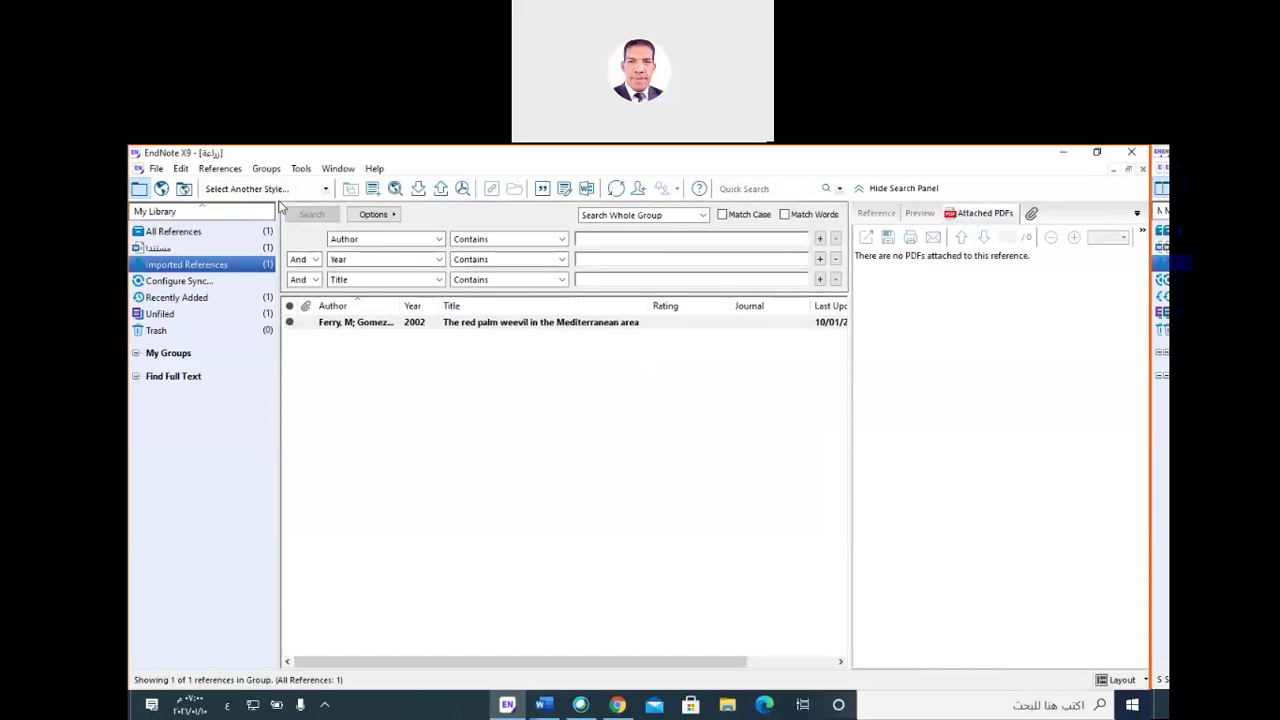
click(521, 433)
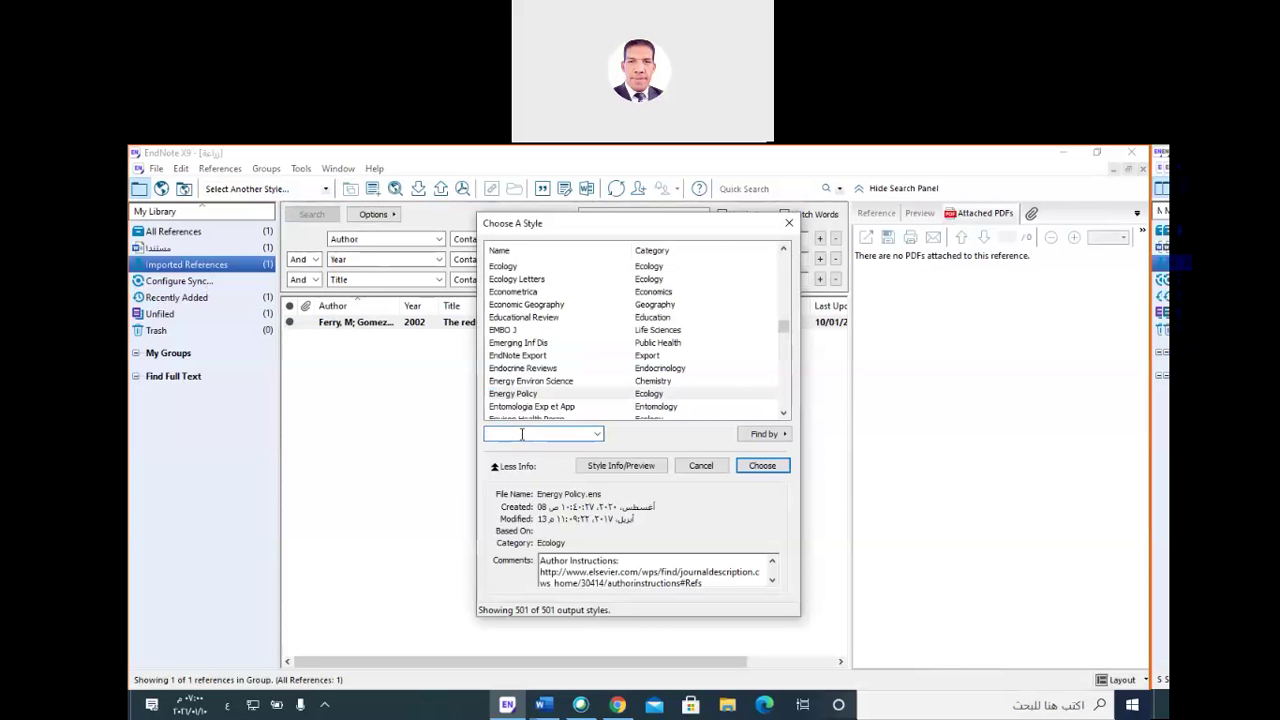
text(محمود)
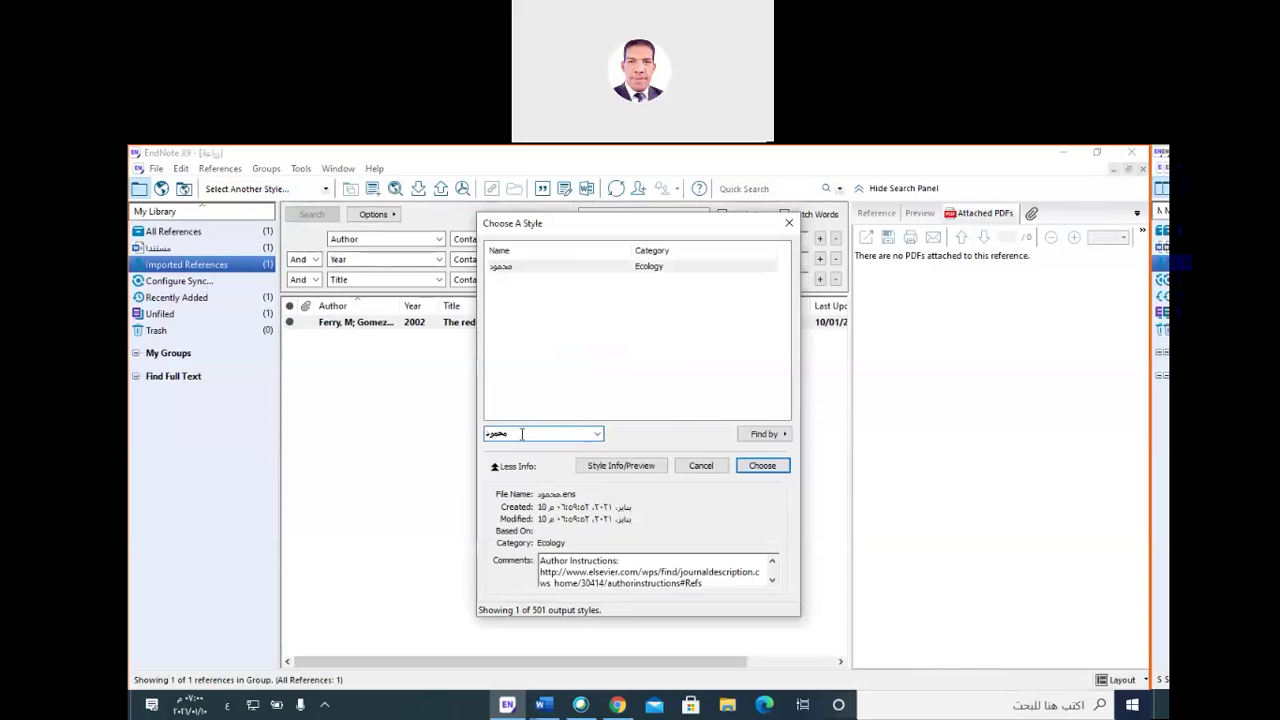
click(516, 275)
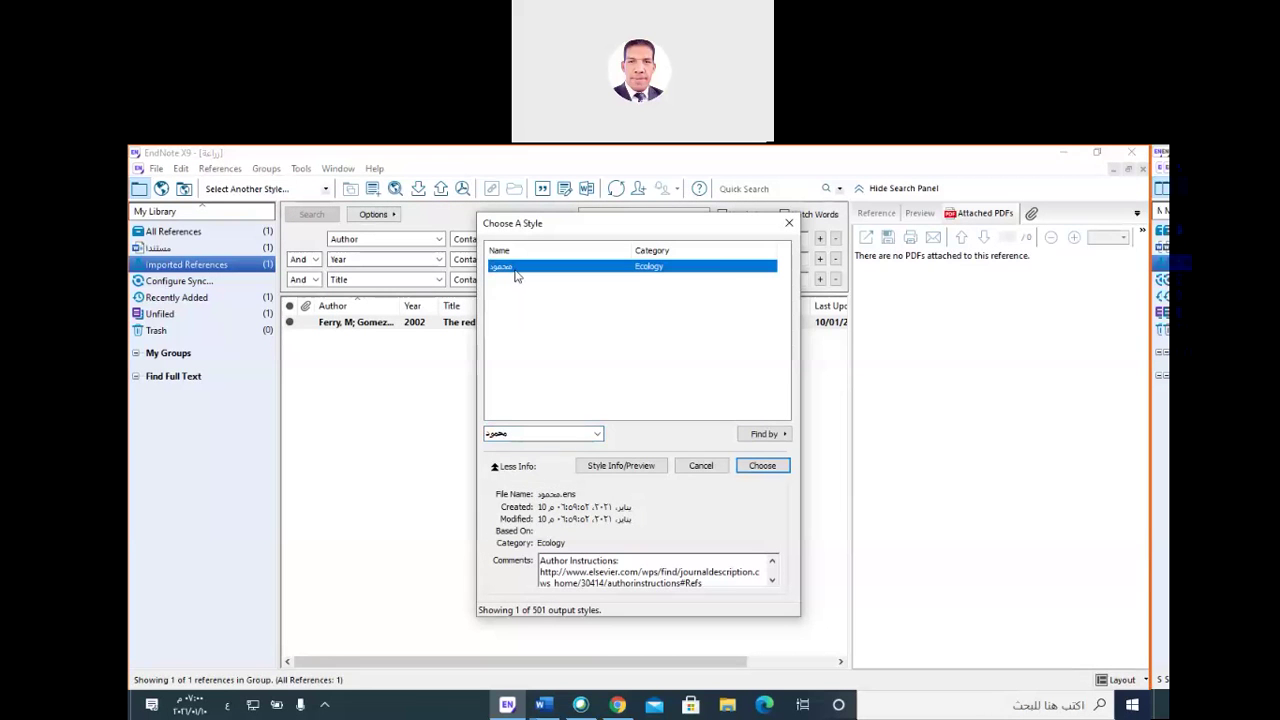
click(771, 470)
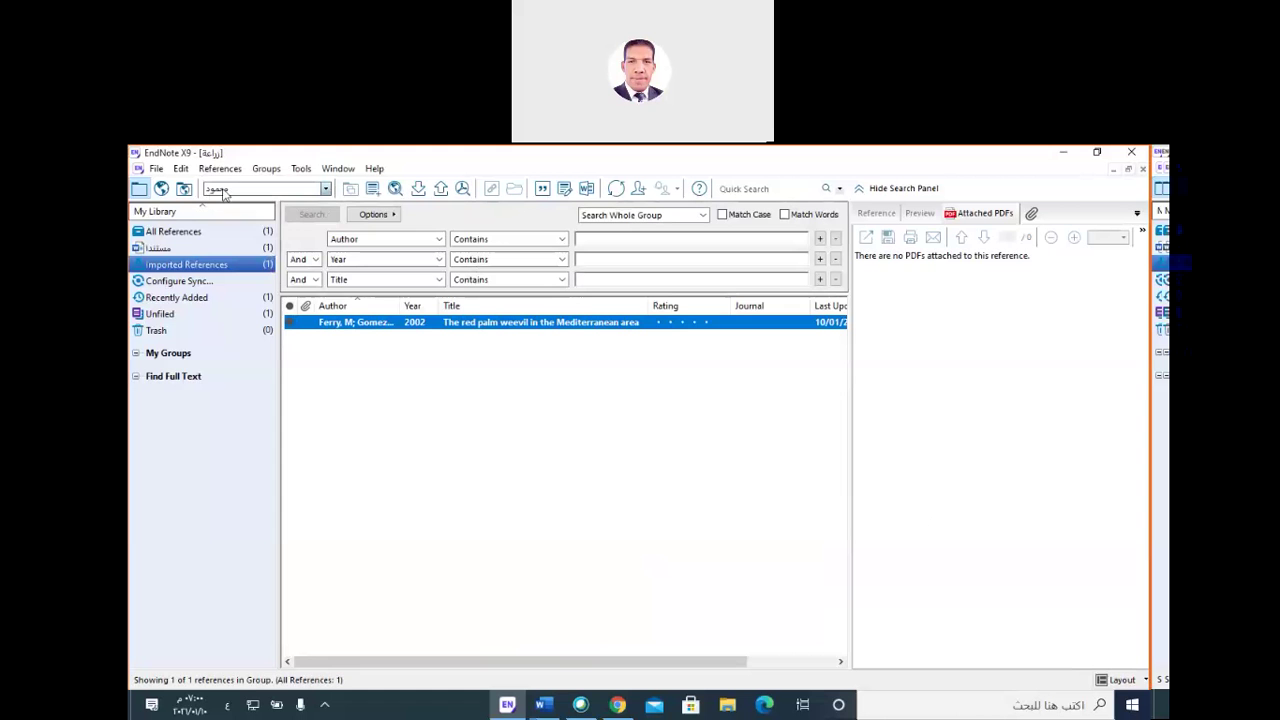
Switch to the Word document, apply the custom style to its citations and bibliography, and examine the in-text citation.
click(540, 705)
click(490, 652)
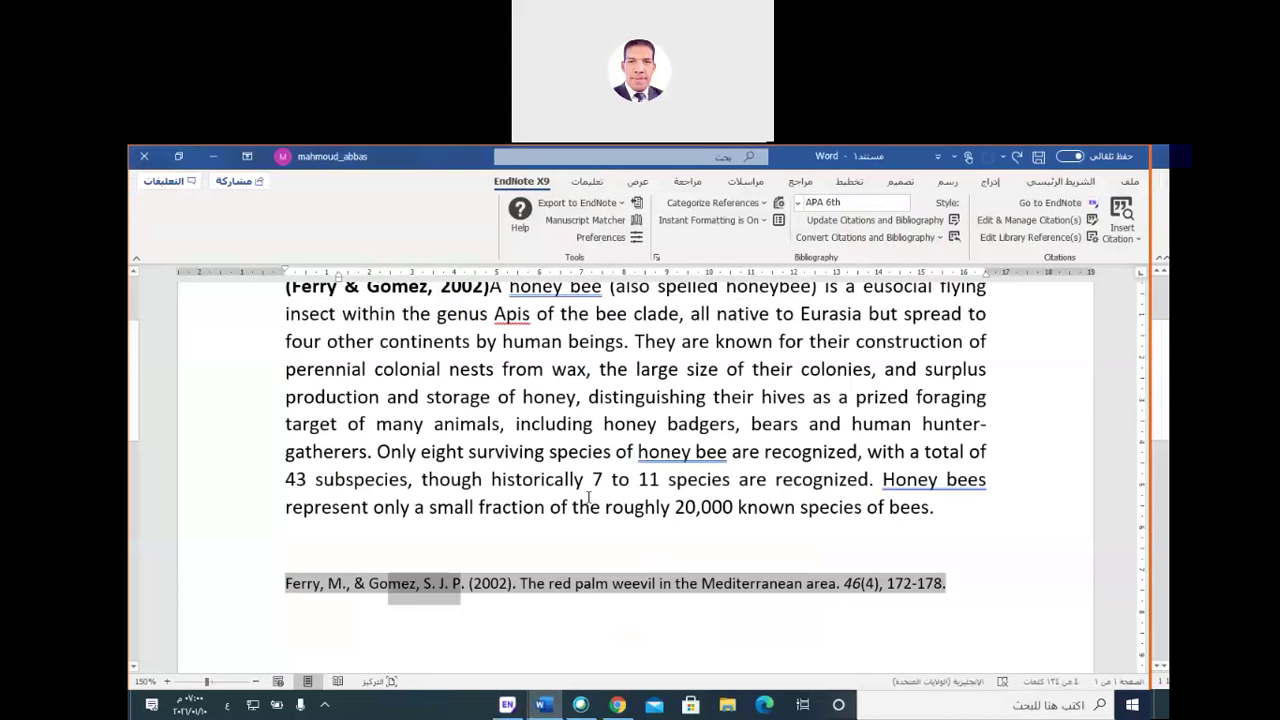
scroll(589, 497, up, 2)
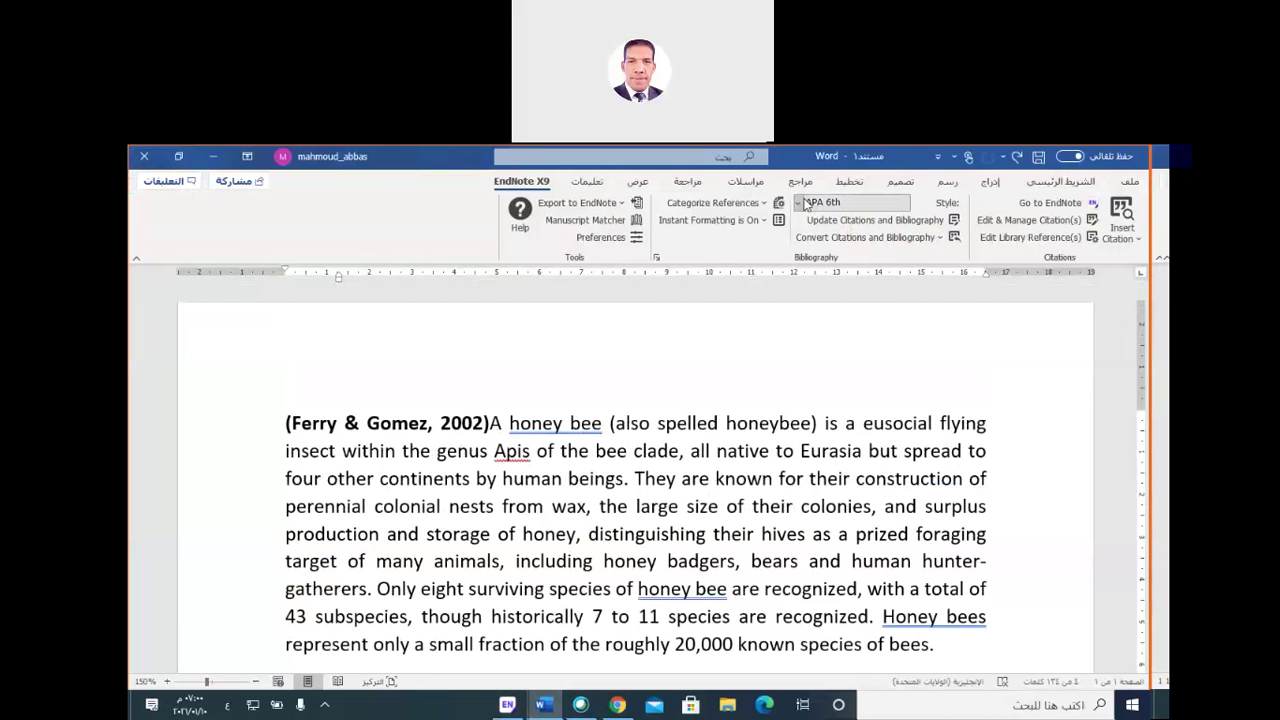
click(806, 204)
click(882, 423)
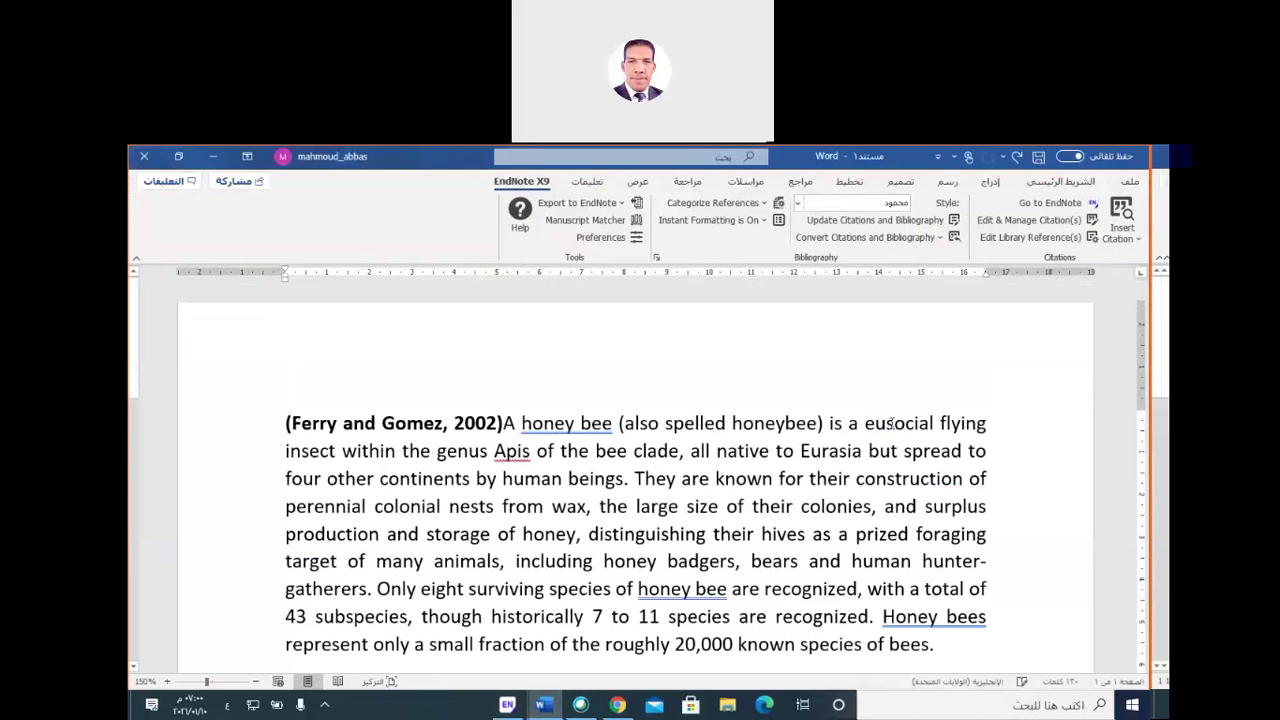
click(466, 427)
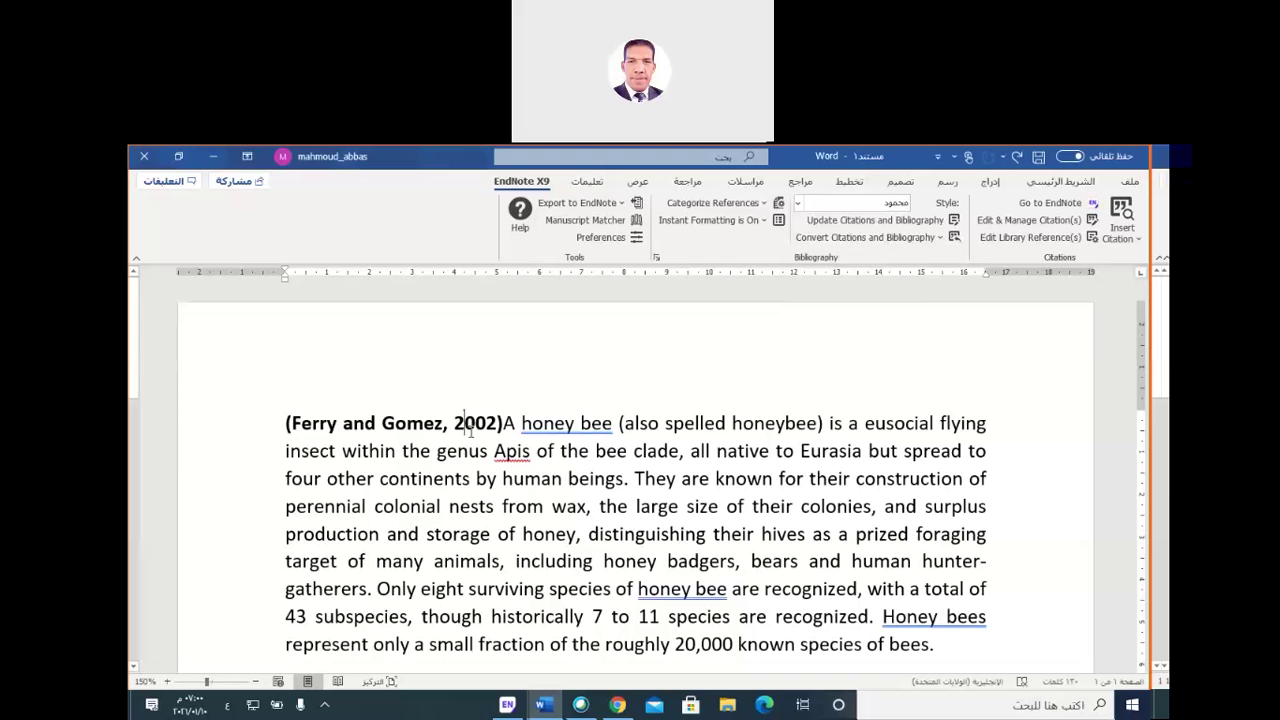
Apply the APA 6th style and after it the Numbered style to the document, and examine the in-text citation and reference entry.
click(799, 207)
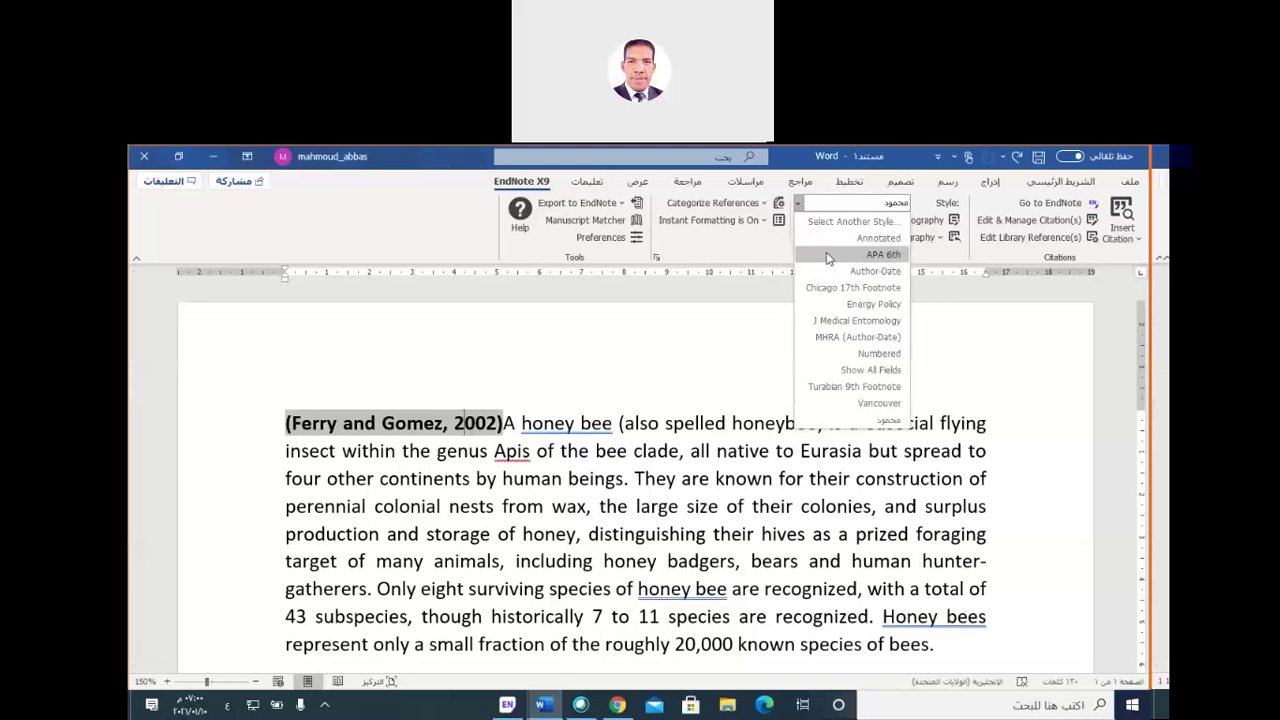
click(825, 252)
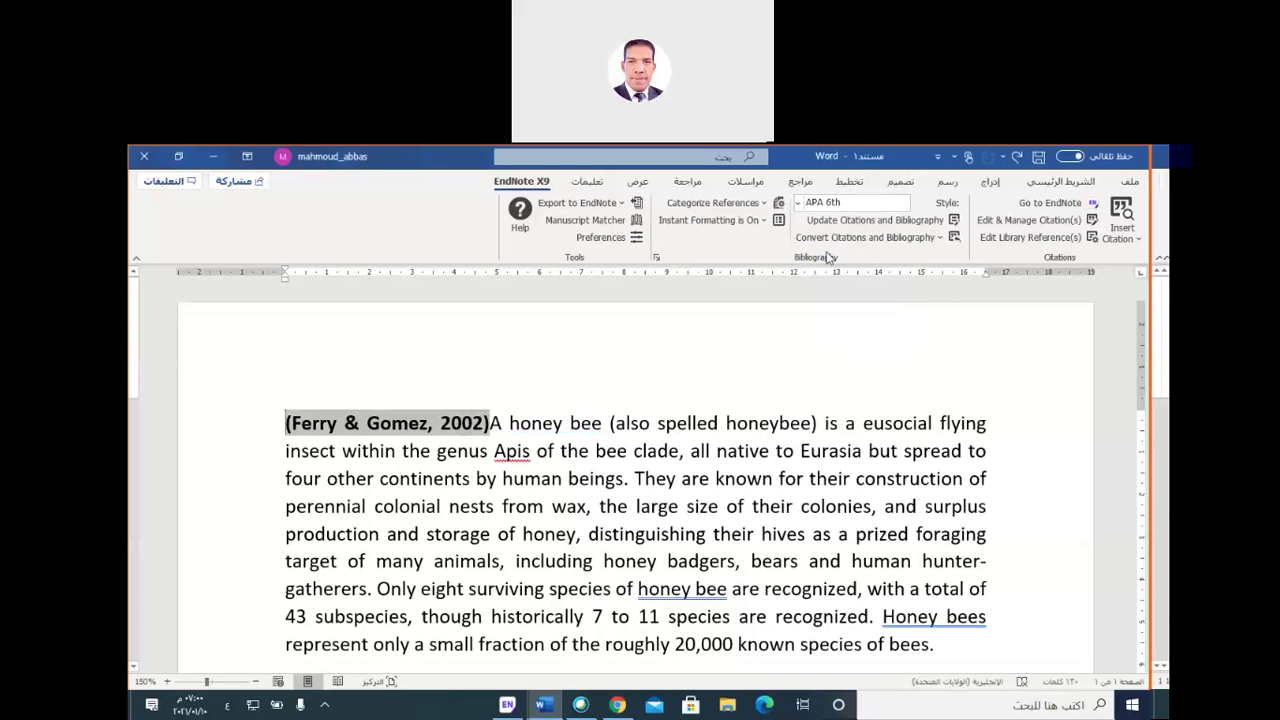
click(799, 205)
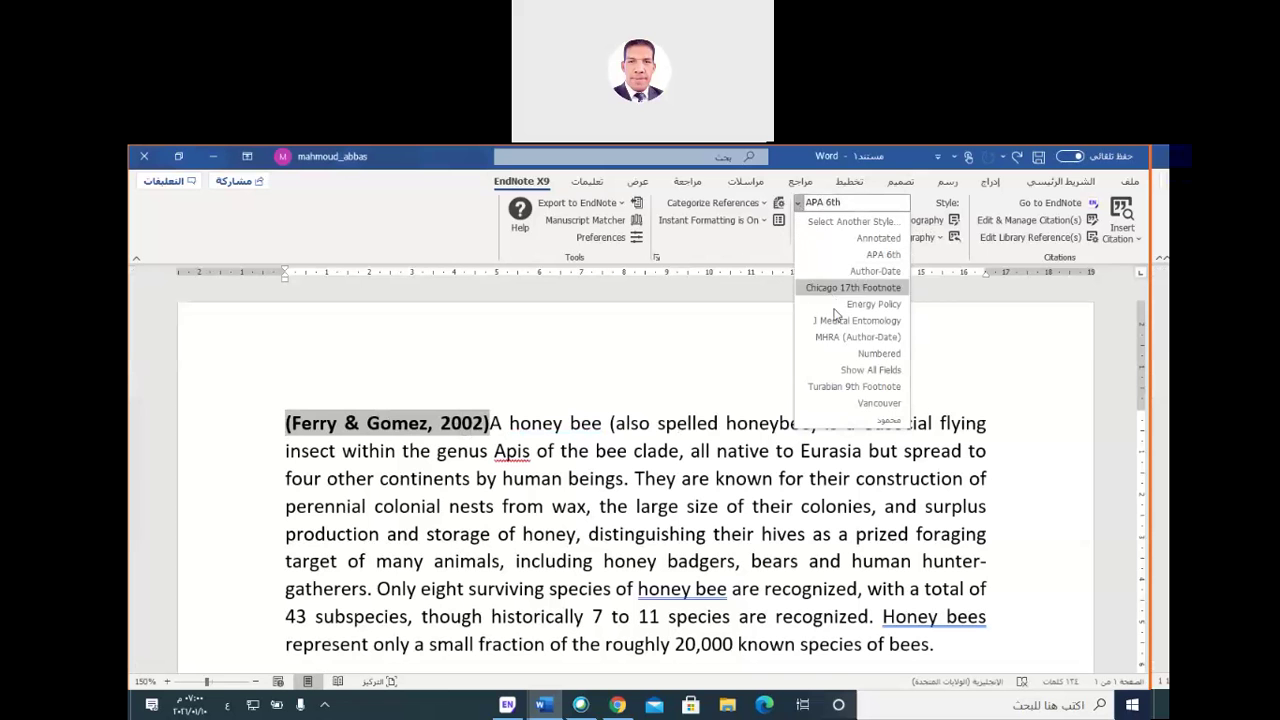
click(853, 356)
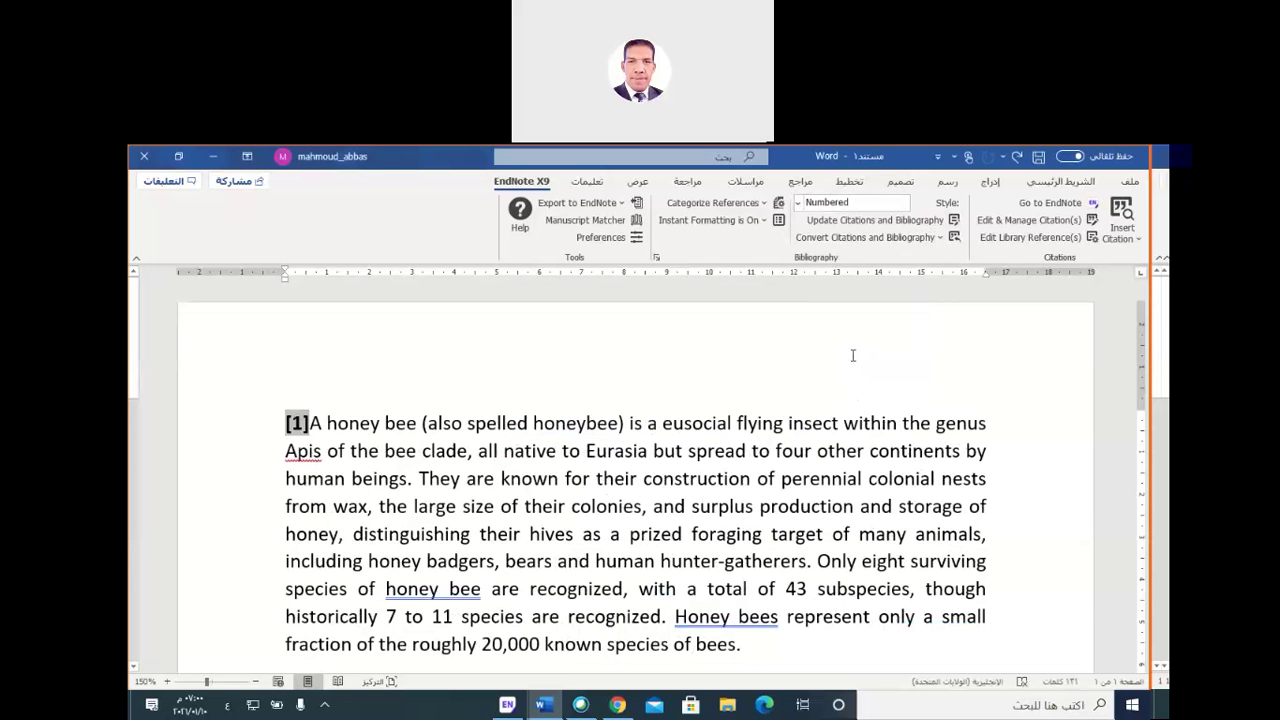
scroll(513, 451, down, 5)
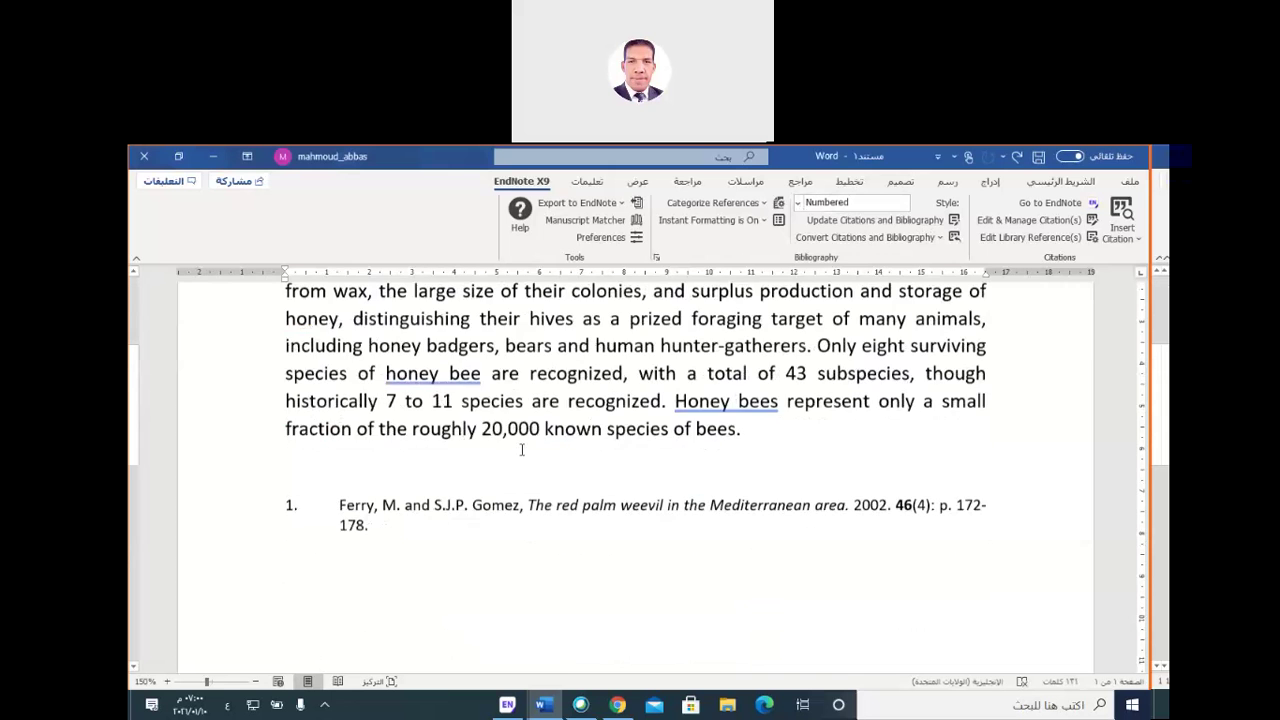
scroll(458, 413, up, 5)
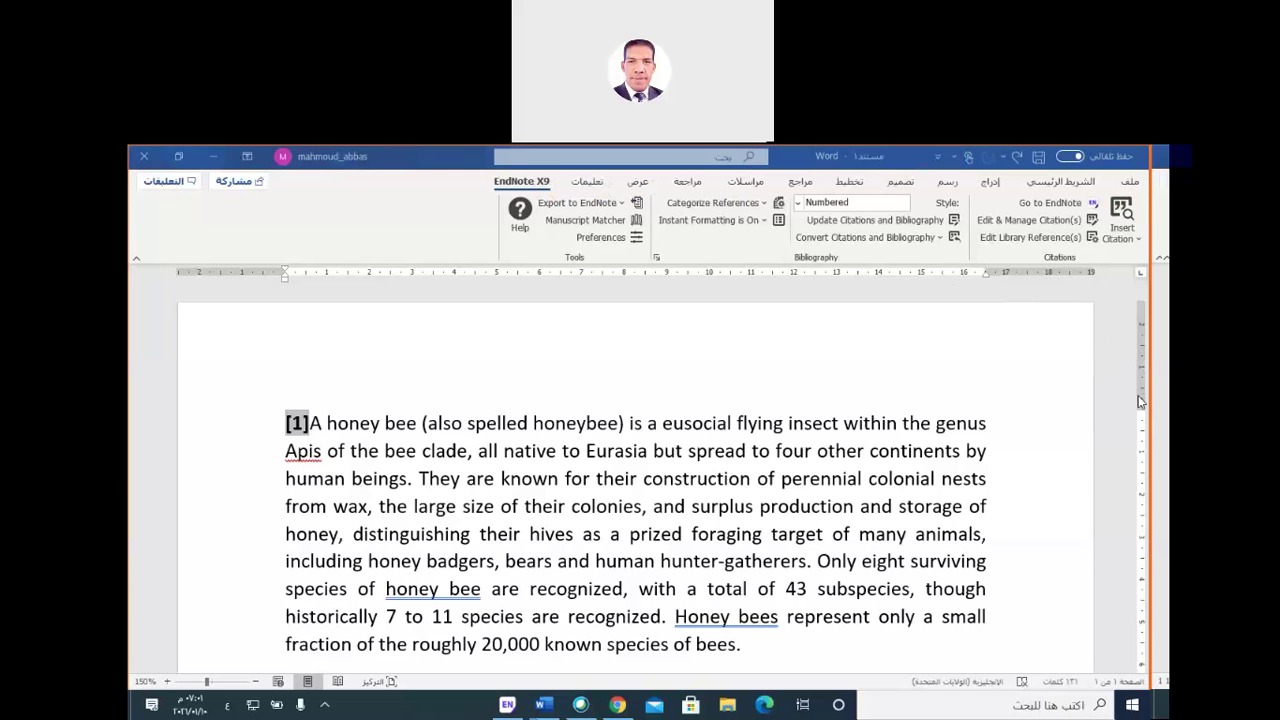
click(616, 410)
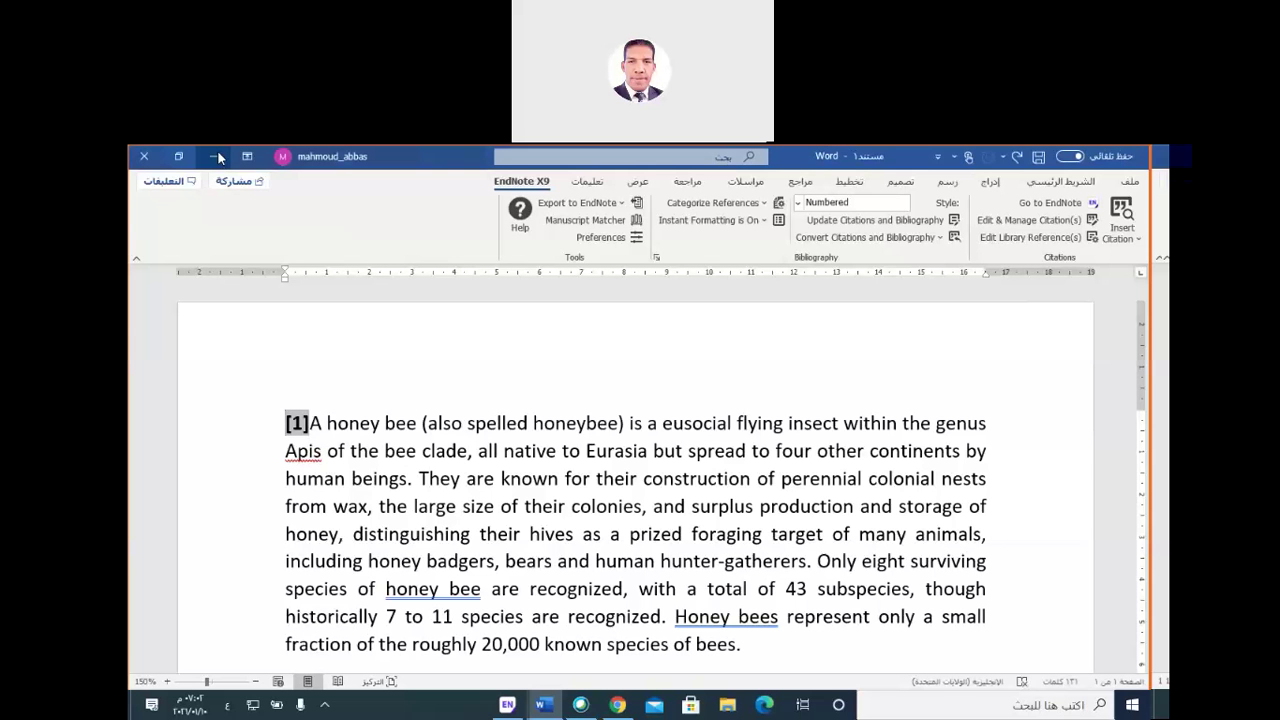
Switch to EndNote, create a new output style, and enter "South Valley un" as its full name.
click(517, 704)
click(180, 168)
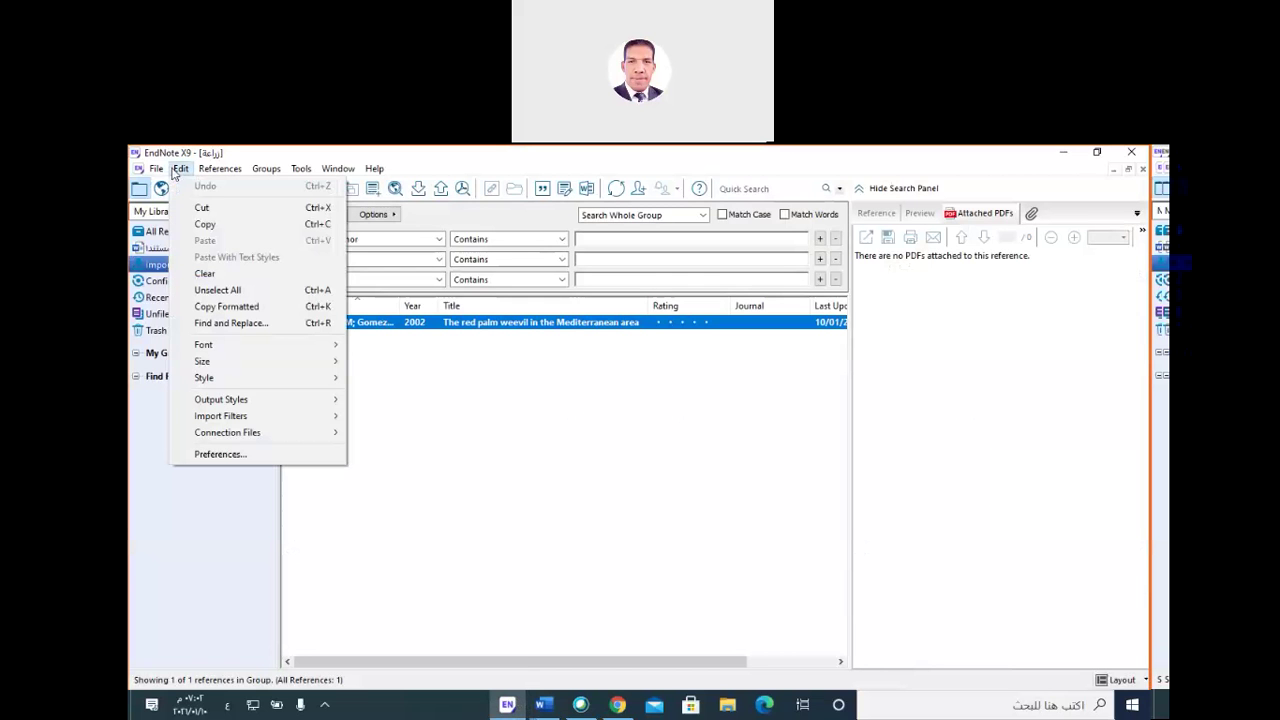
mouse_move(246, 377)
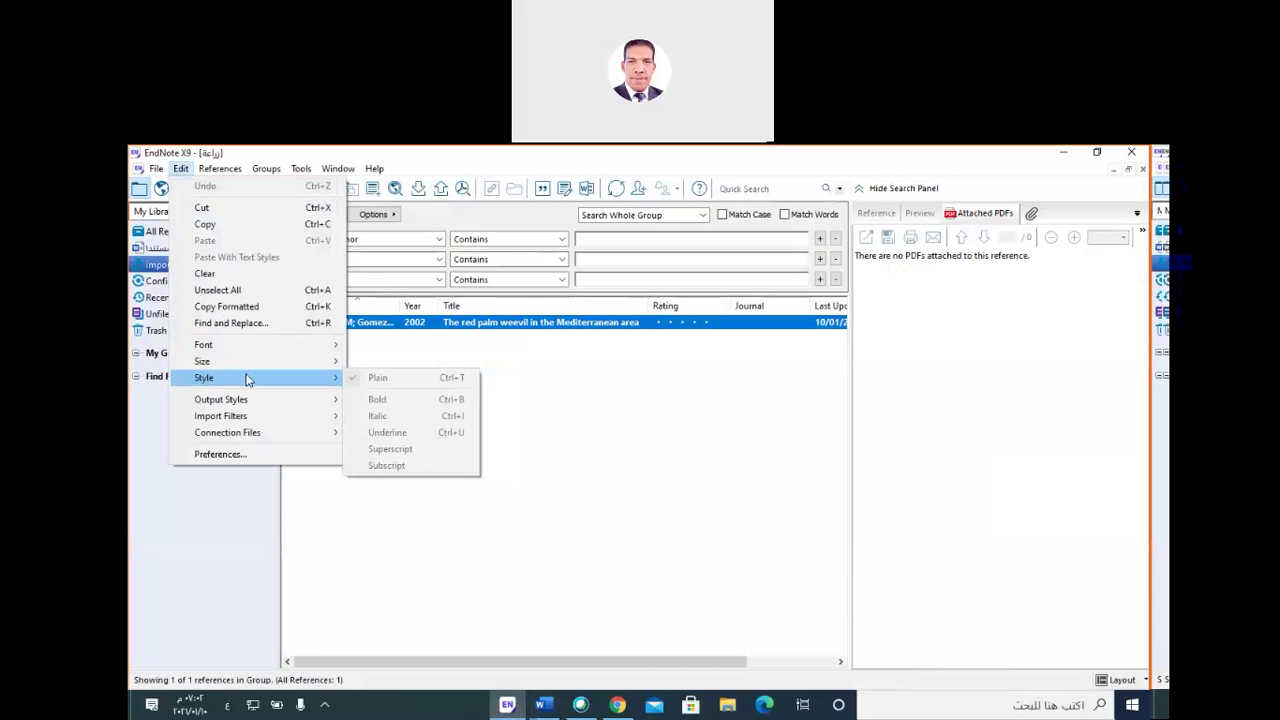
mouse_move(304, 399)
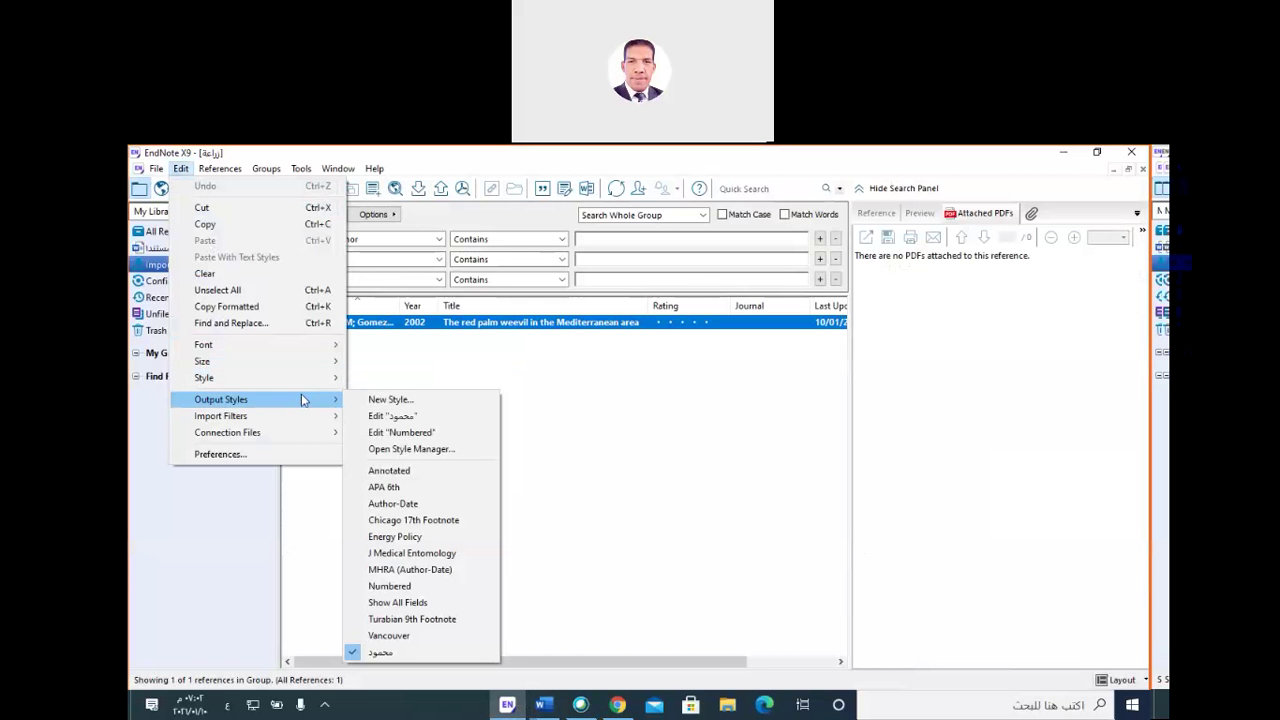
click(399, 400)
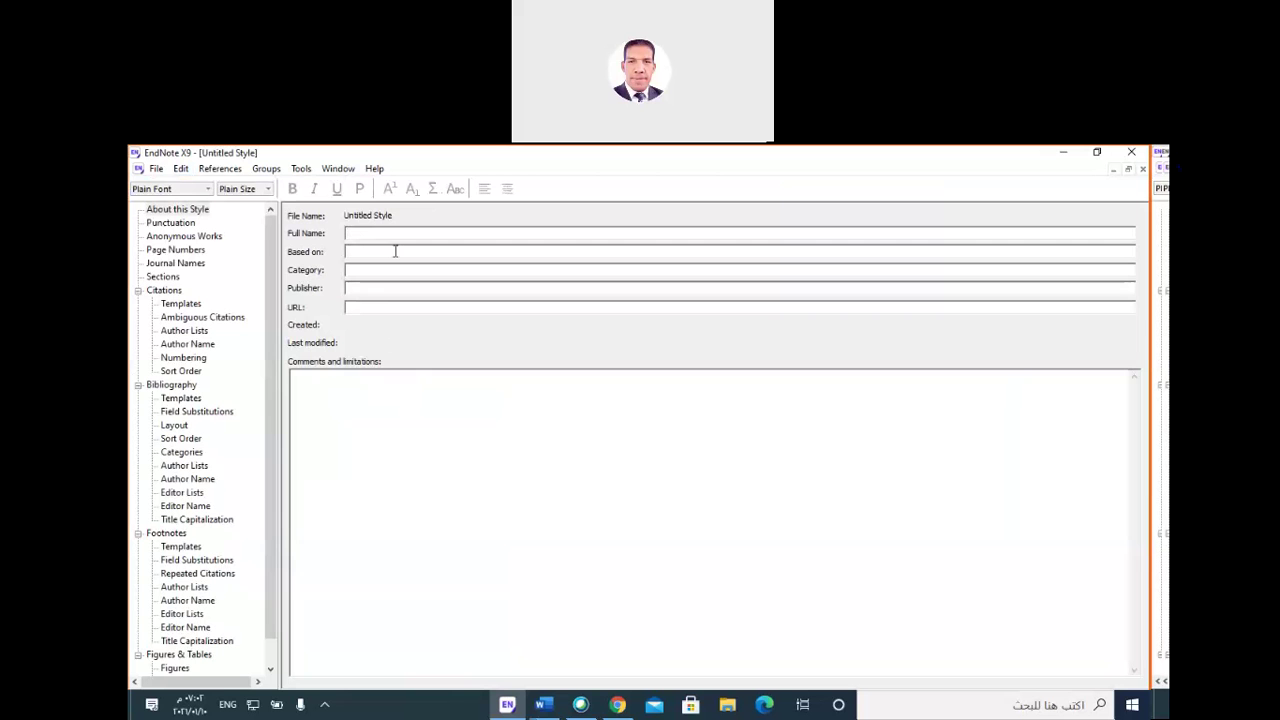
text(South Valley un)
Copy the address of the Yahoo Mail page open in Chrome and paste it as the new style's URL.
click(394, 254)
click(497, 273)
click(433, 289)
click(617, 704)
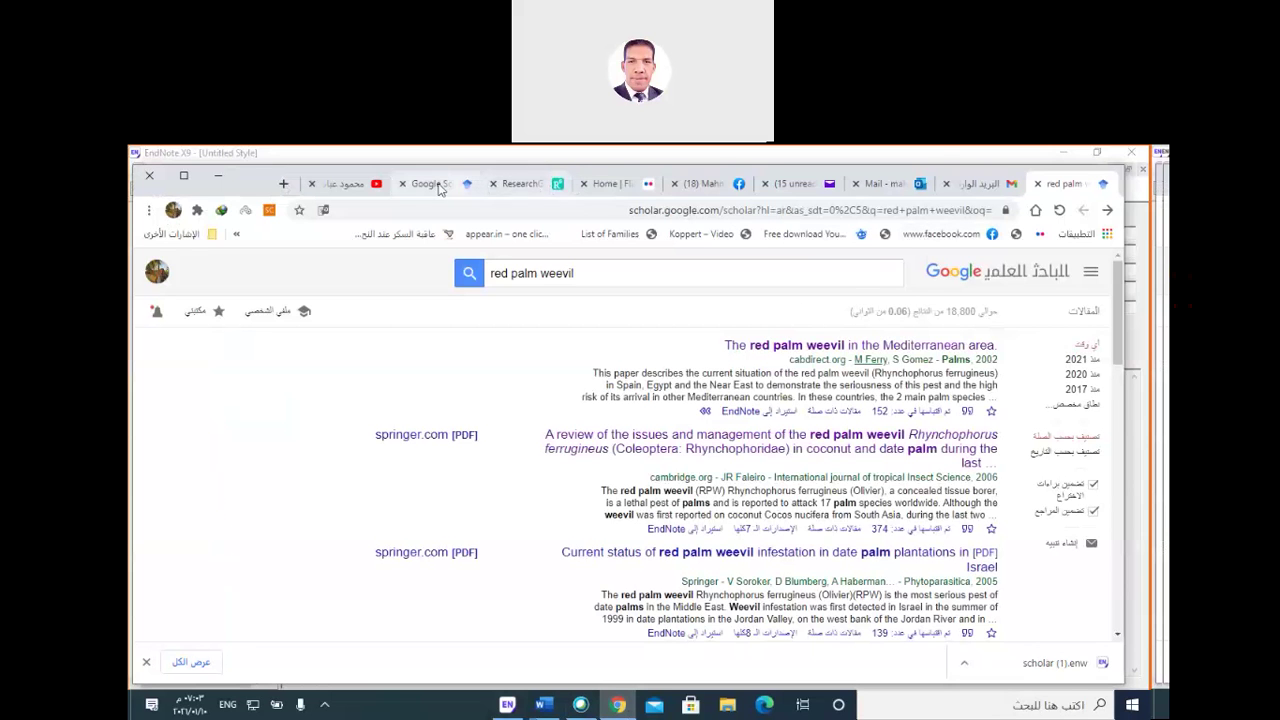
click(808, 183)
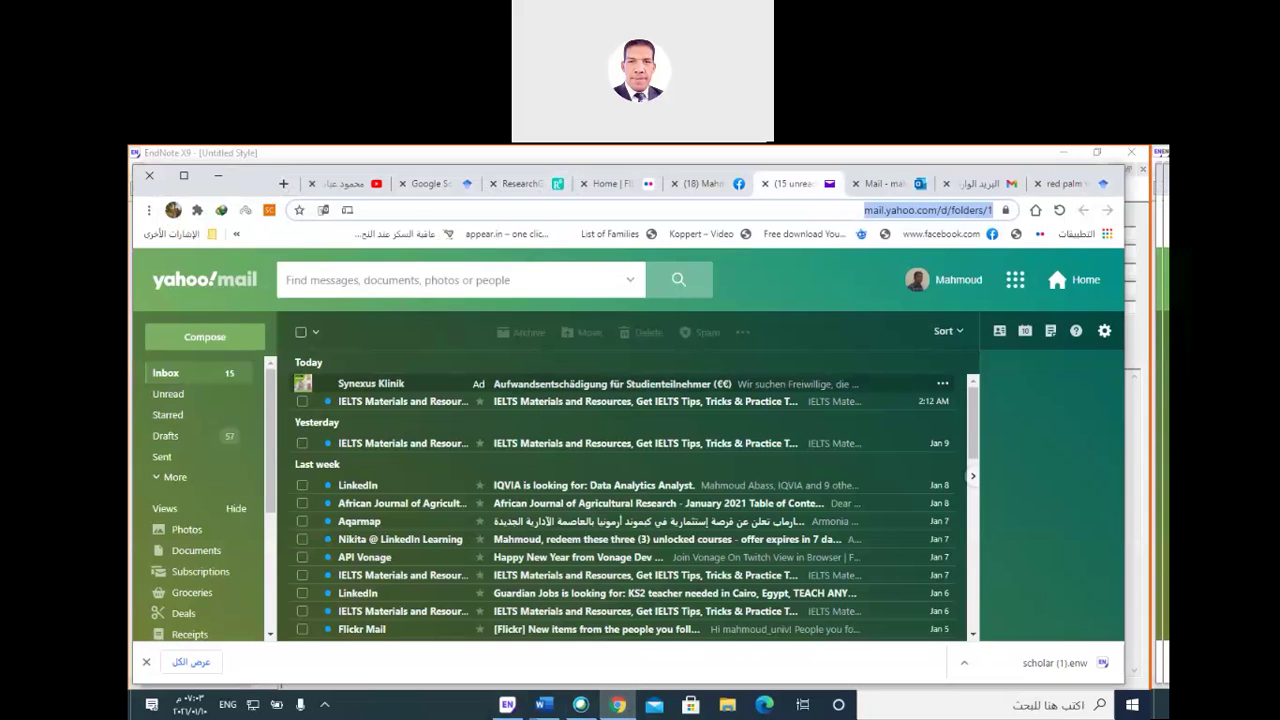
click(218, 175)
click(400, 307)
text(https://mail.yahoo.com/d/folders/1)
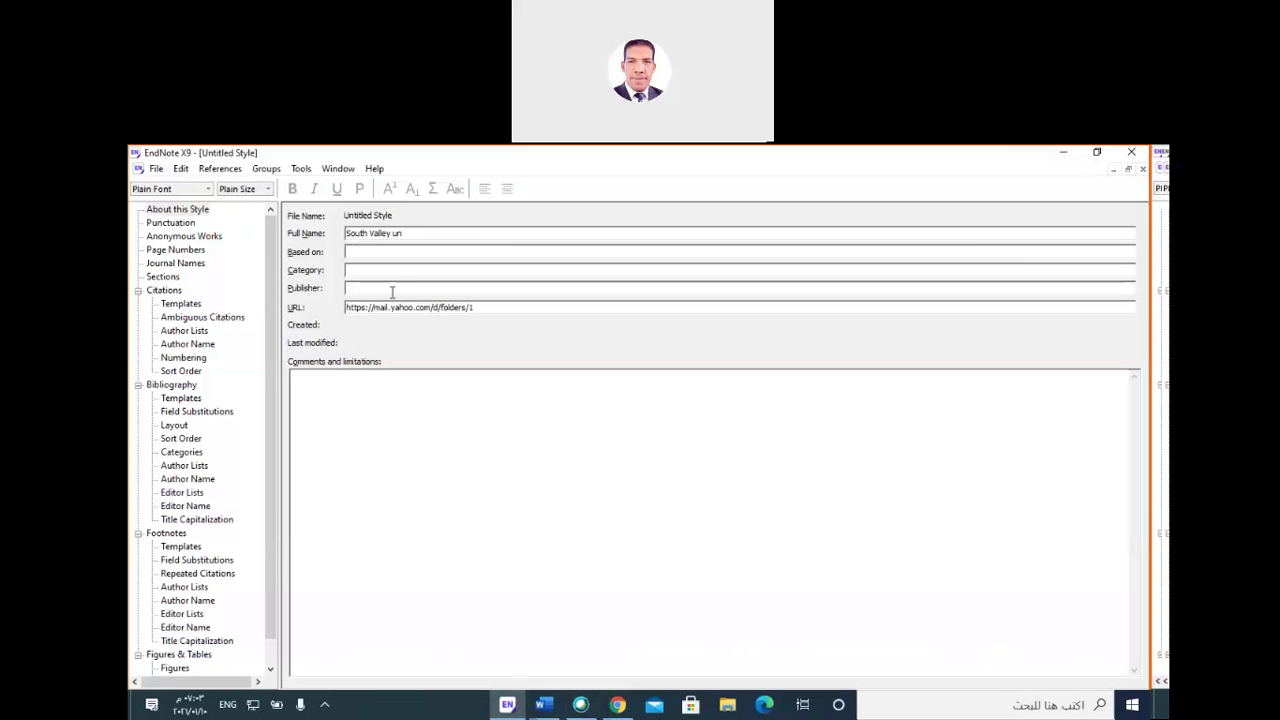
Enter SVU as the new style's publisher and "Gri sci" as its category.
click(392, 289)
text(Sv)
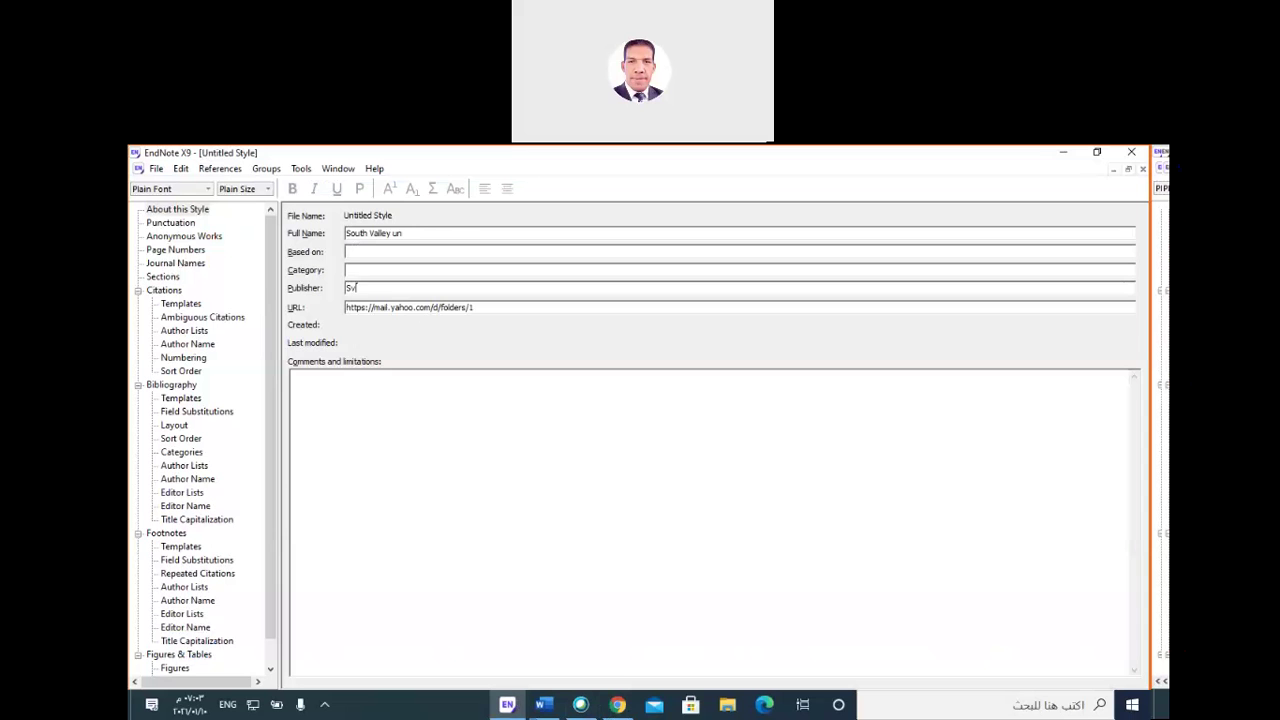
key(BackSpace)
text(VU)
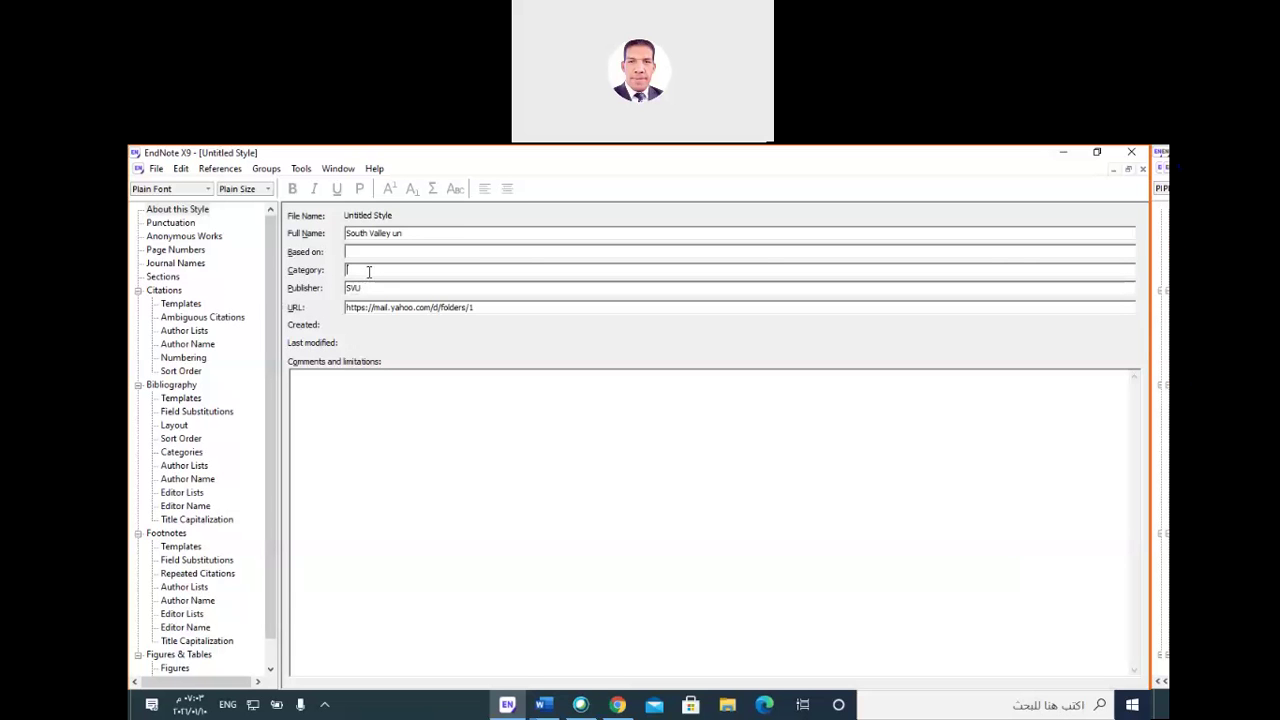
text(Gr)
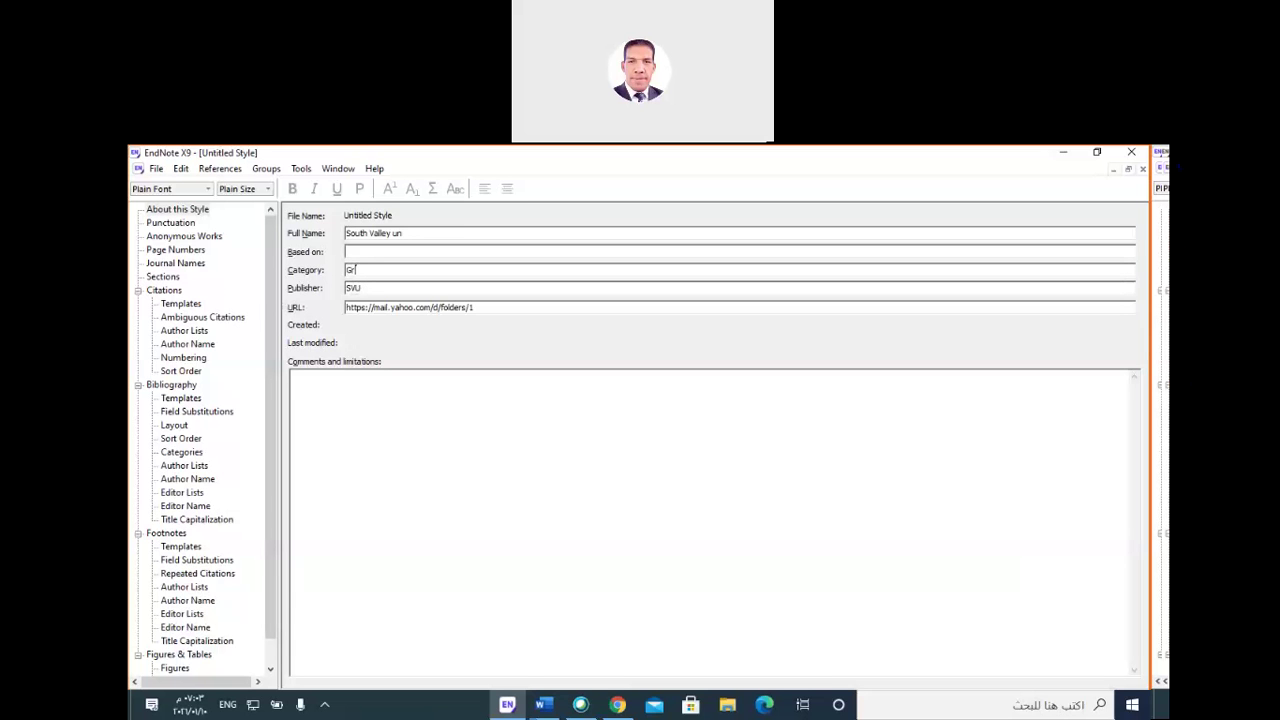
text(i sci)
click(364, 252)
click(334, 386)
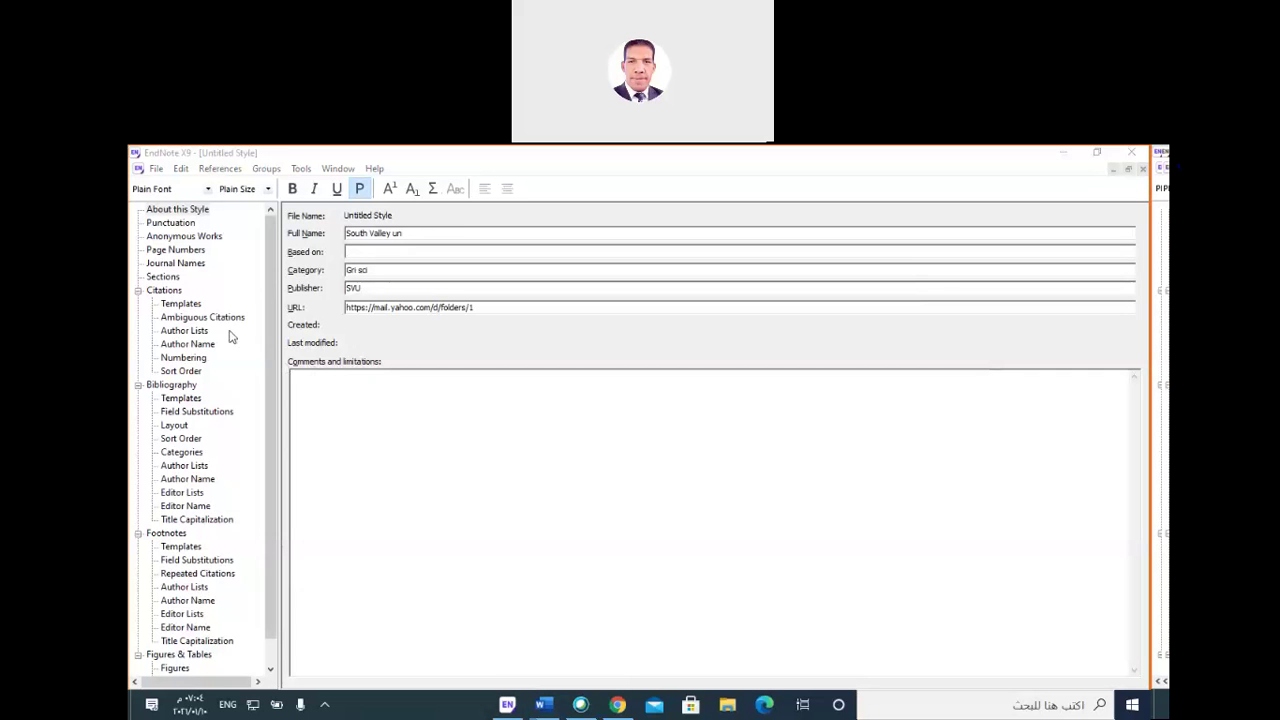
Show the in-text citation templates and insert the Author field as the start of the Citation - Author (Year) template.
click(182, 304)
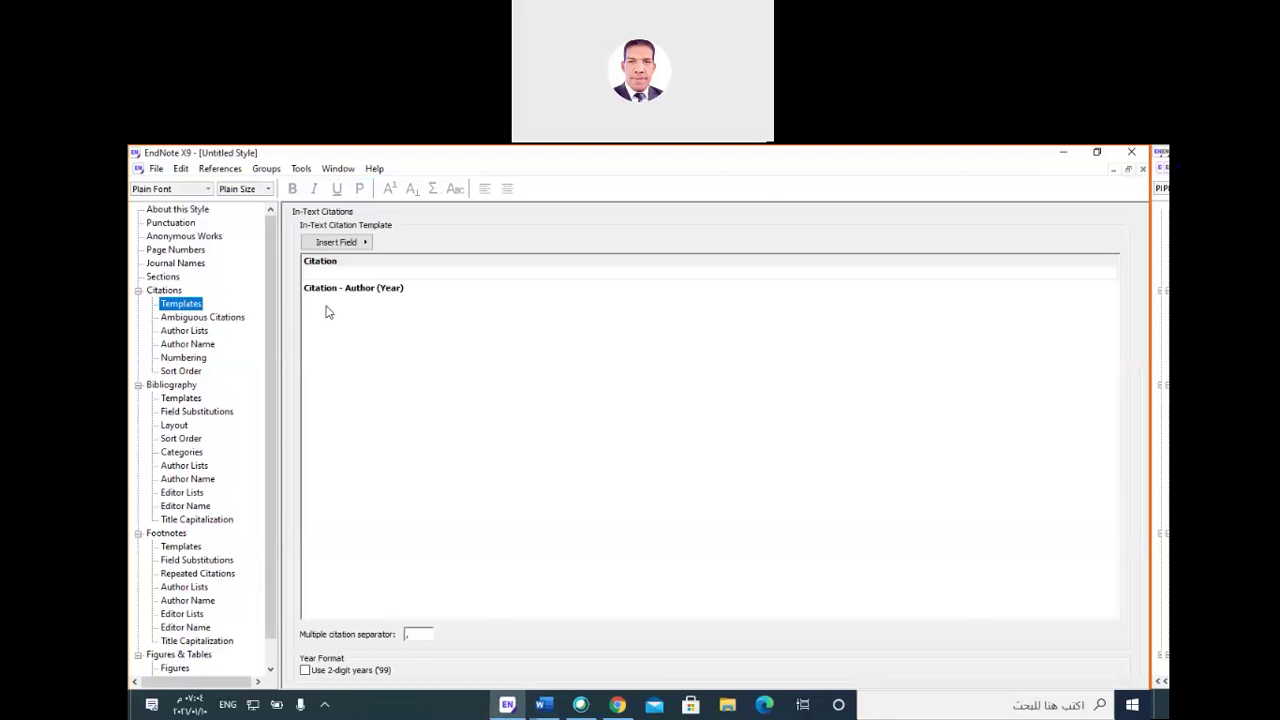
click(401, 290)
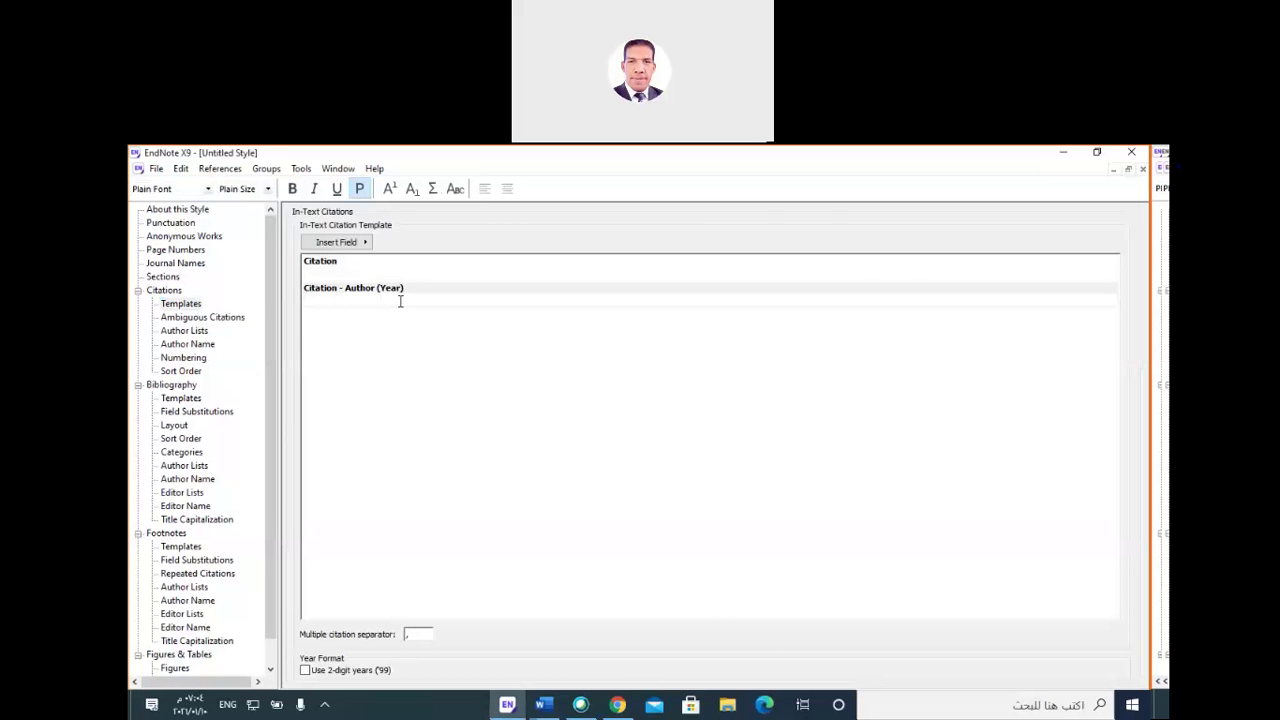
click(400, 301)
click(366, 244)
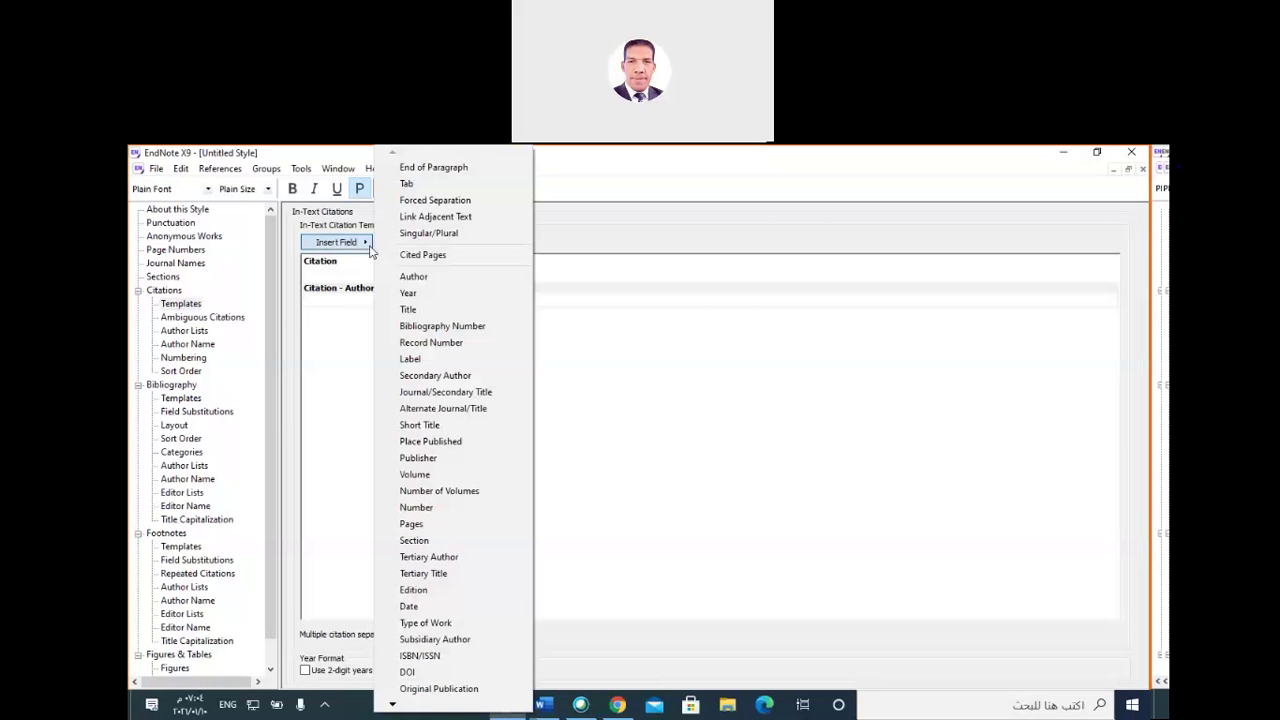
click(426, 309)
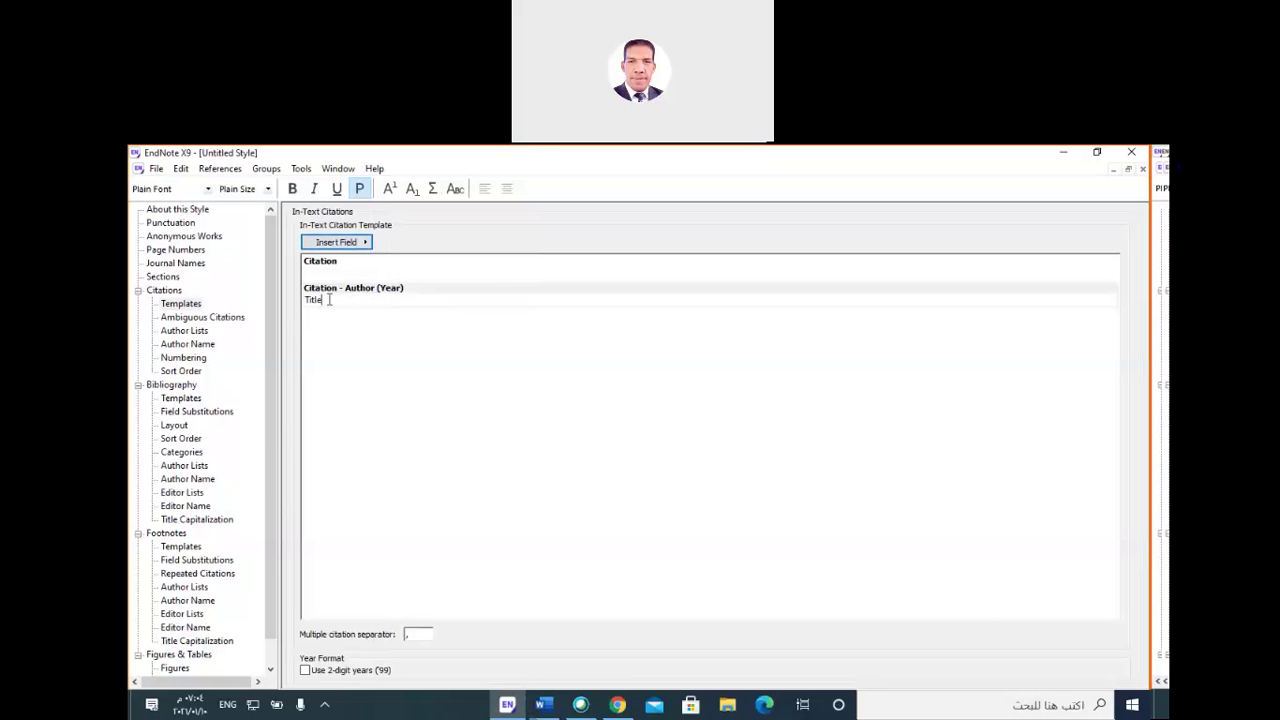
drag(330, 300, 299, 300)
click(360, 246)
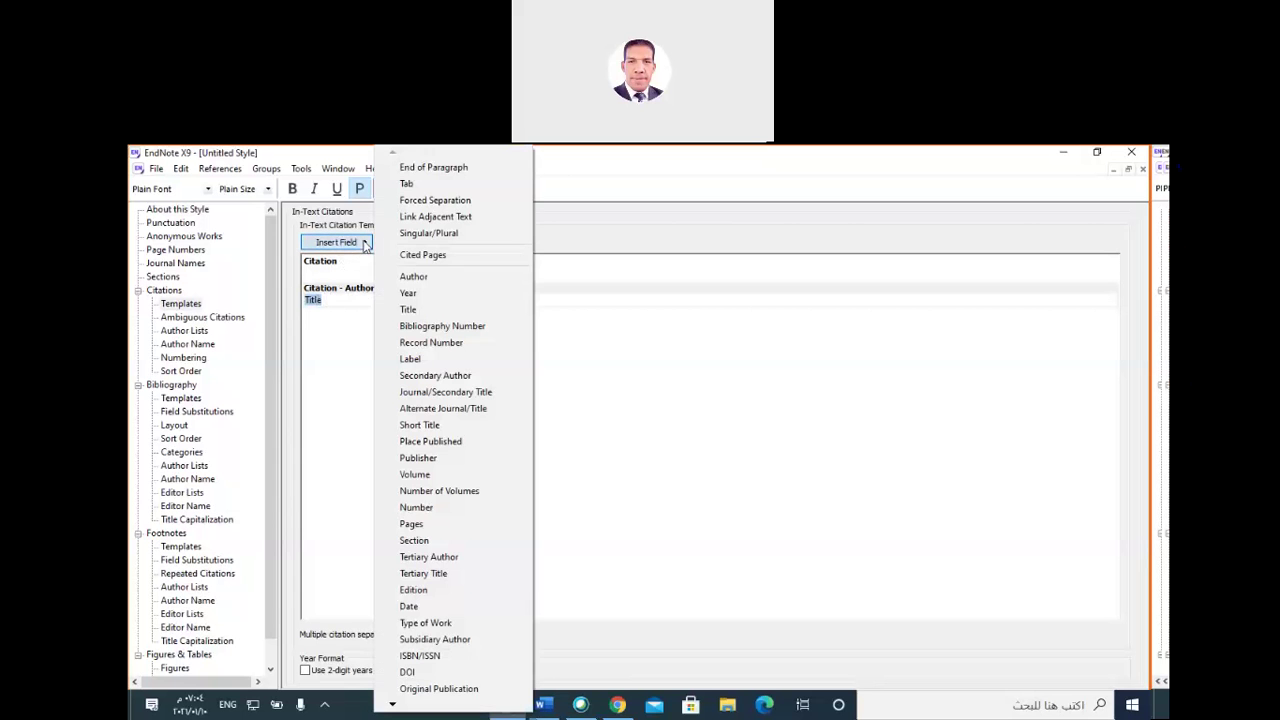
click(411, 279)
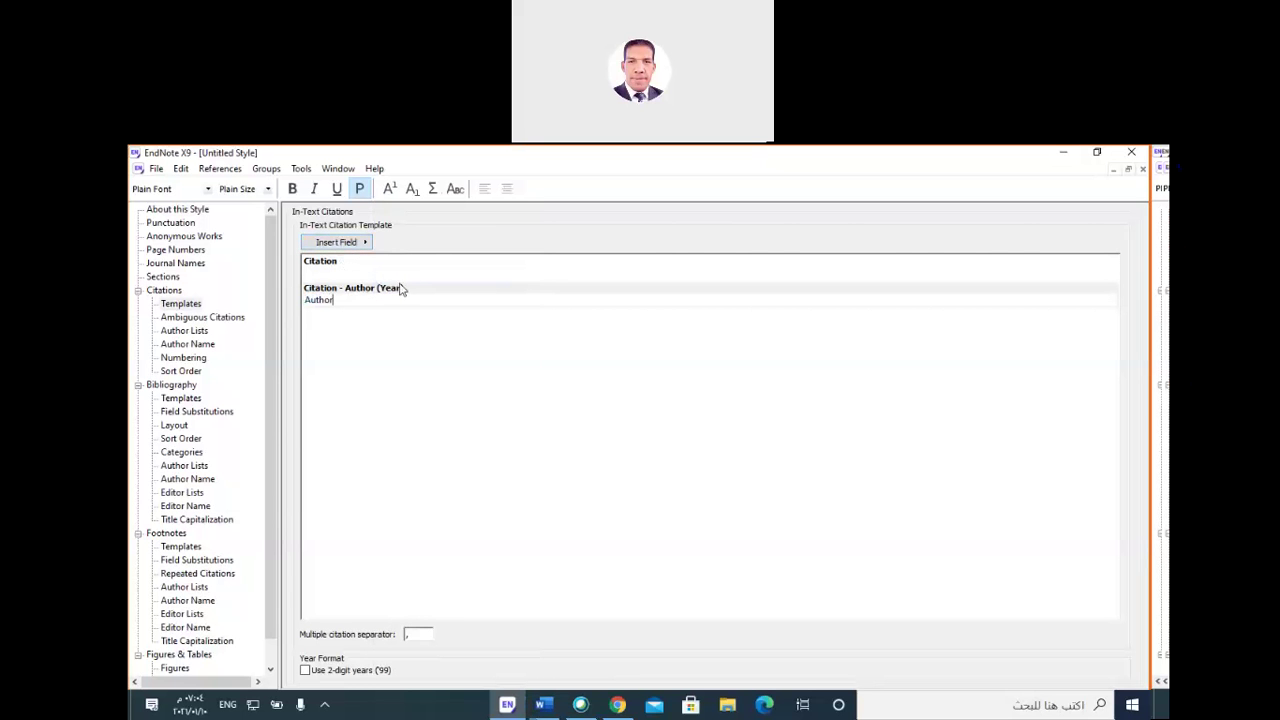
Add a space, an opening parenthesis, the Year field and a comma after Author in the template.
text(,()
click(366, 243)
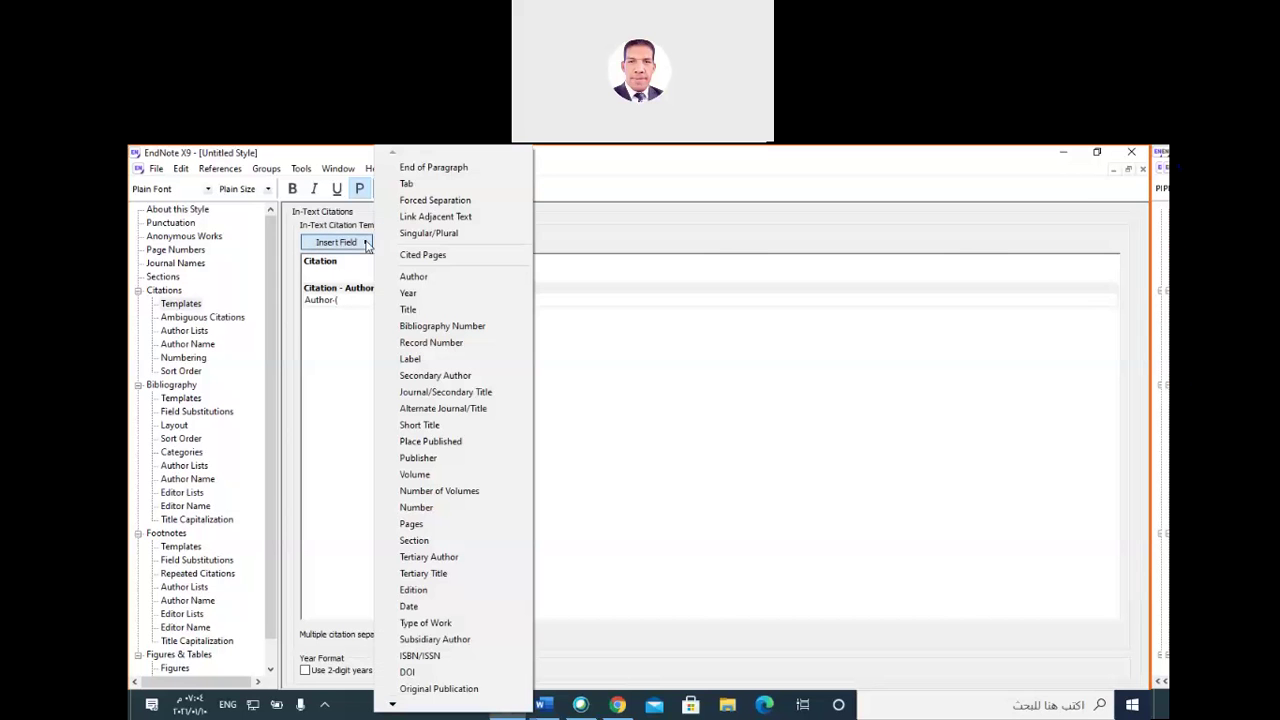
click(408, 292)
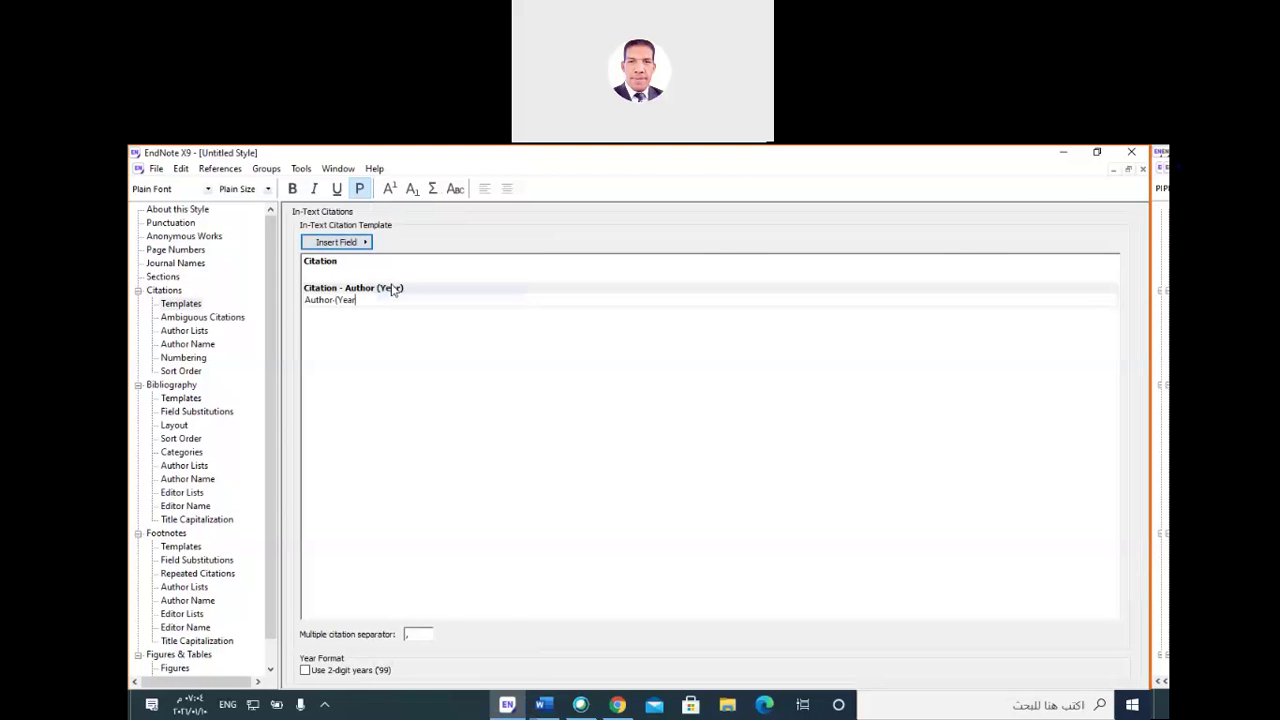
text(,)
click(366, 244)
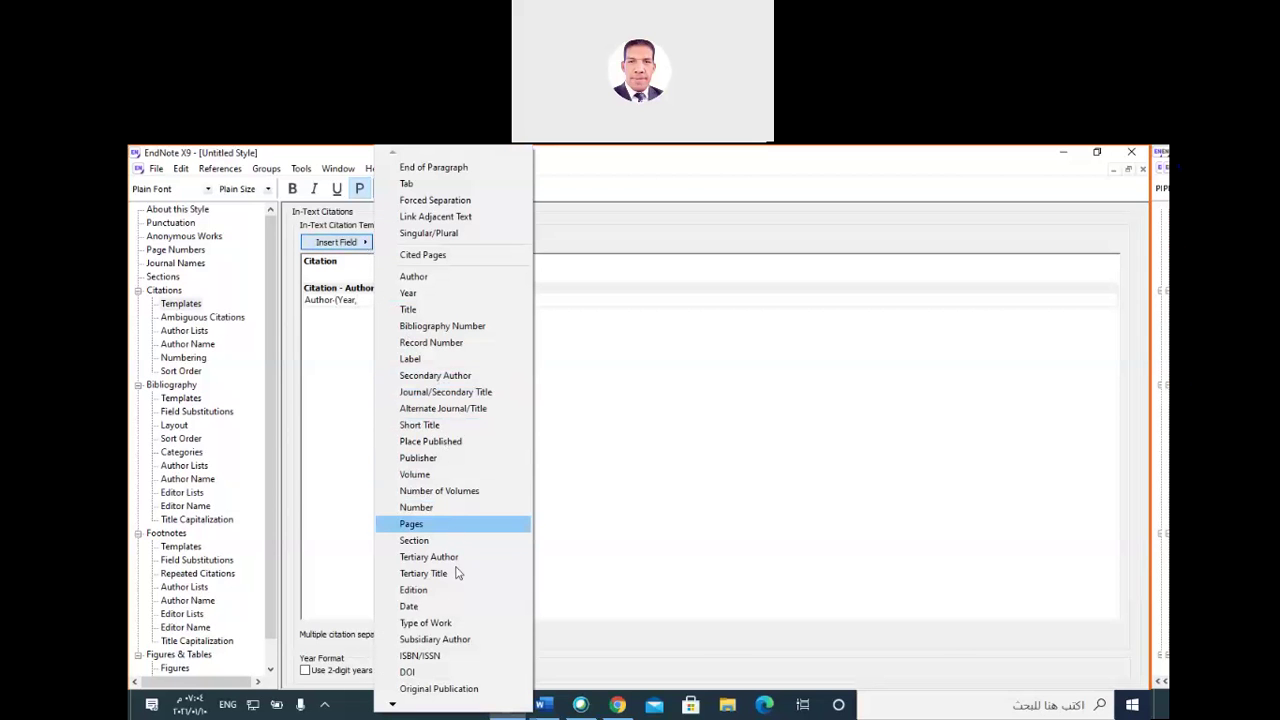
click(452, 606)
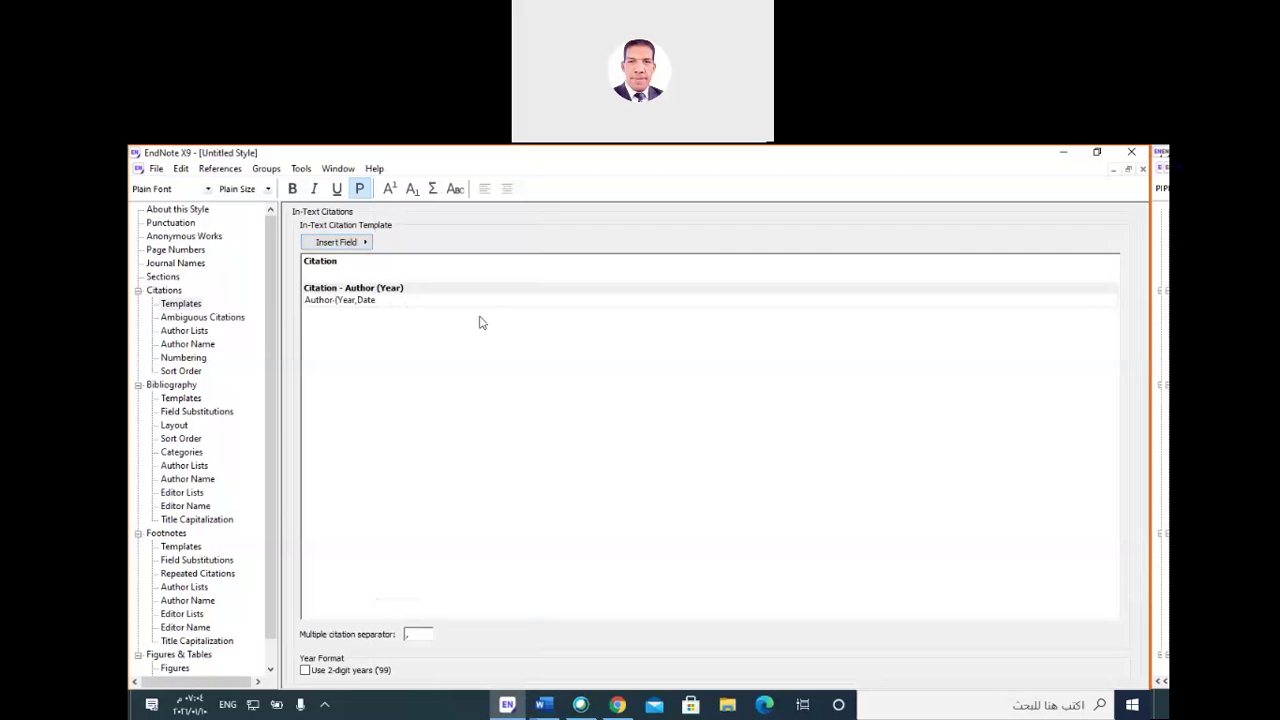
text())
key(BackSpace)
key(BackSpace)
key(BackSpace)
key(BackSpace)
key(BackSpace)
Complete the Citation - Author (Year) template with the Pages field and a closing parenthesis.
click(365, 242)
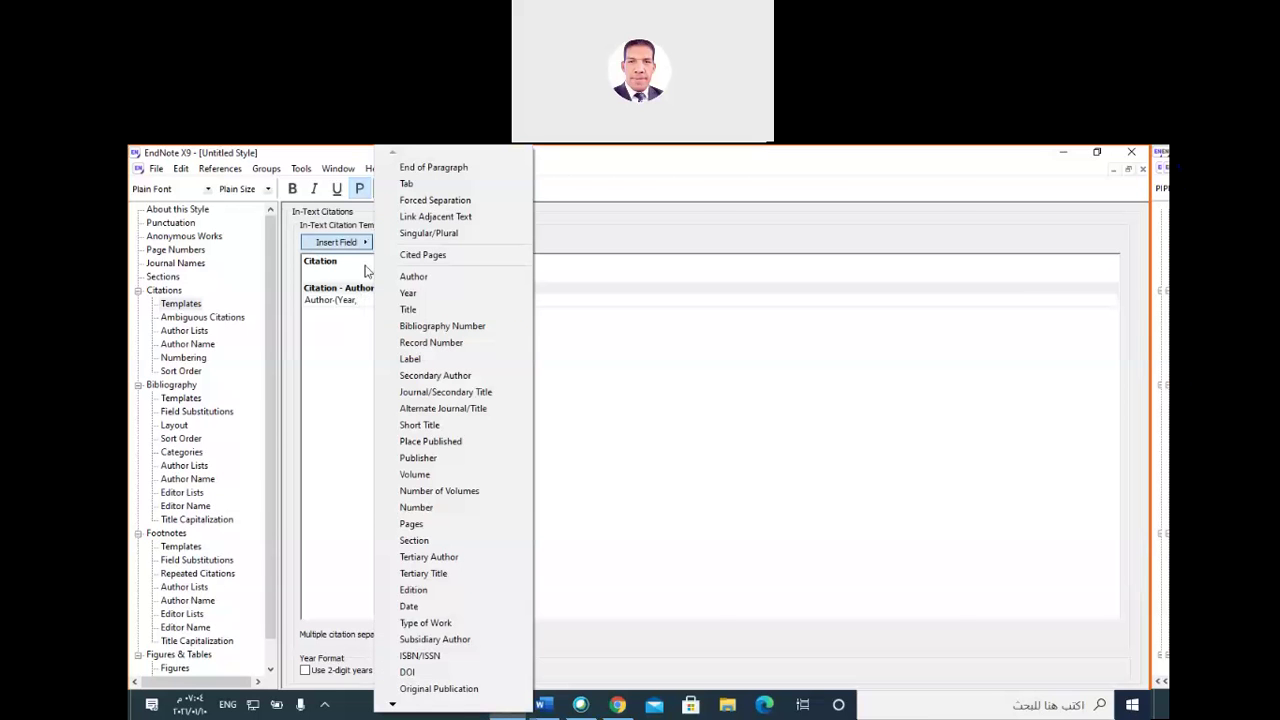
click(437, 524)
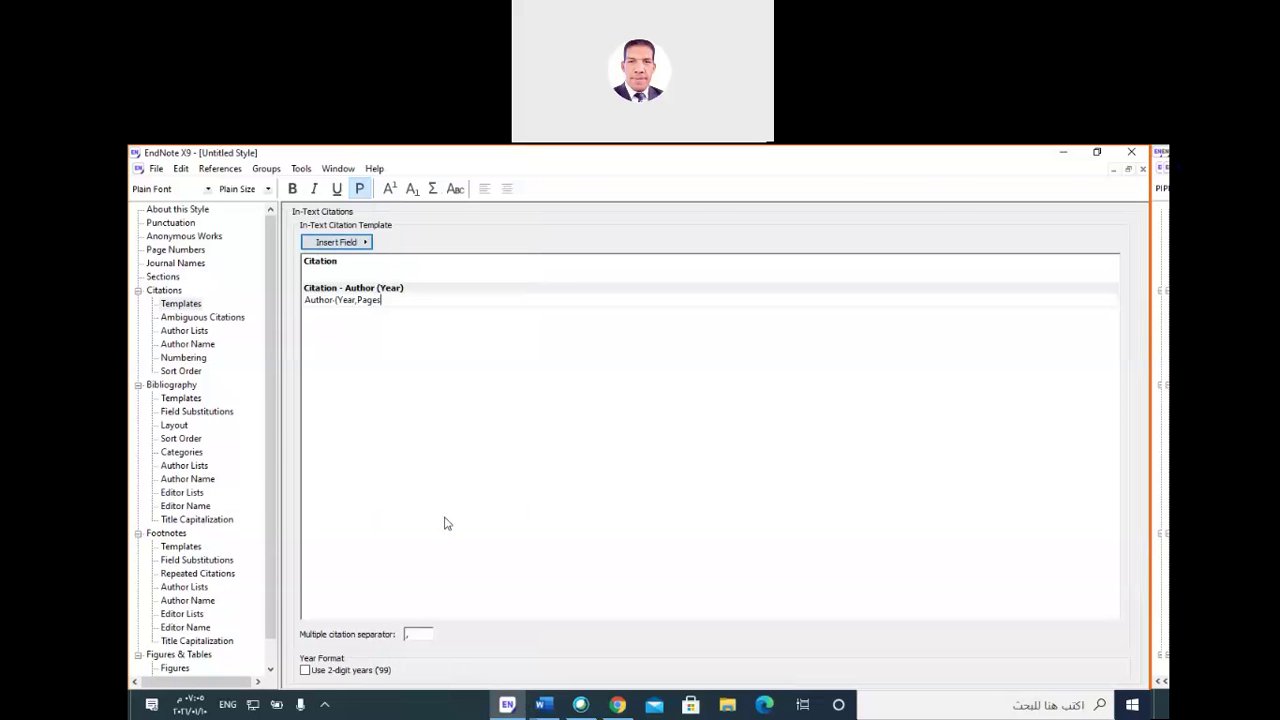
text())
Switch to the Word document with the honey bee text and open its list of EndNote citation styles.
click(542, 706)
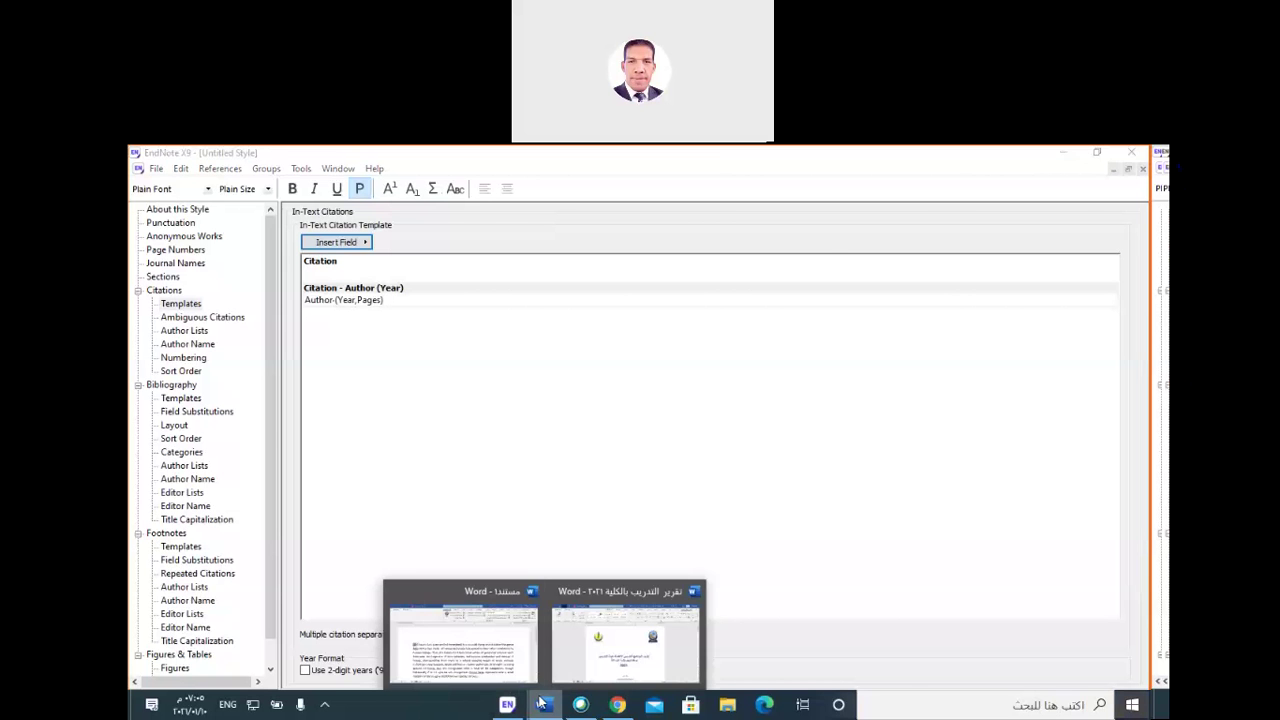
click(501, 650)
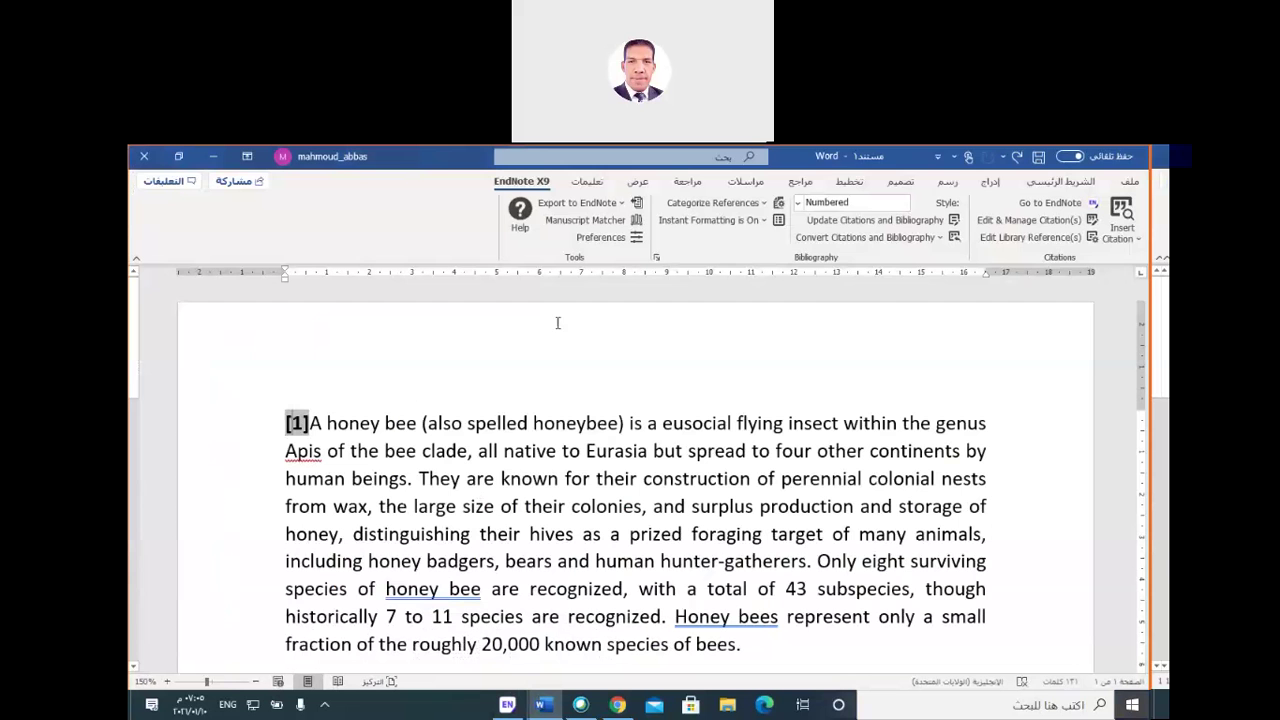
click(799, 207)
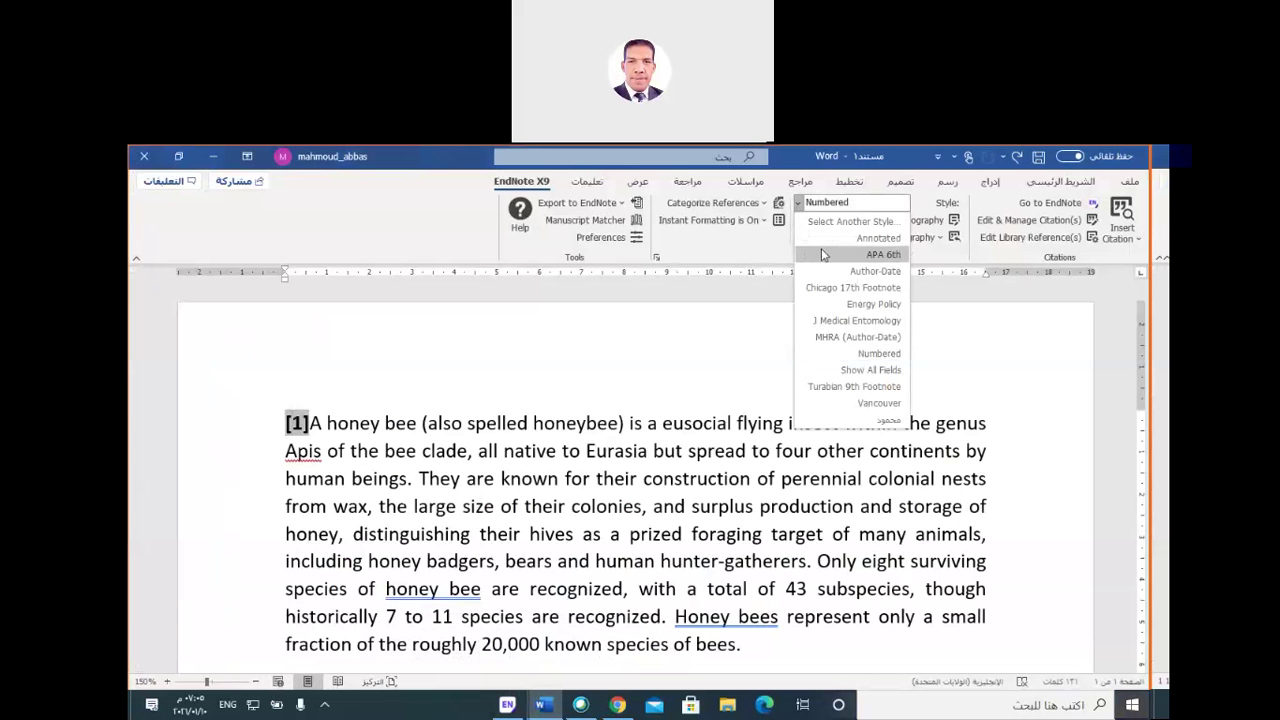